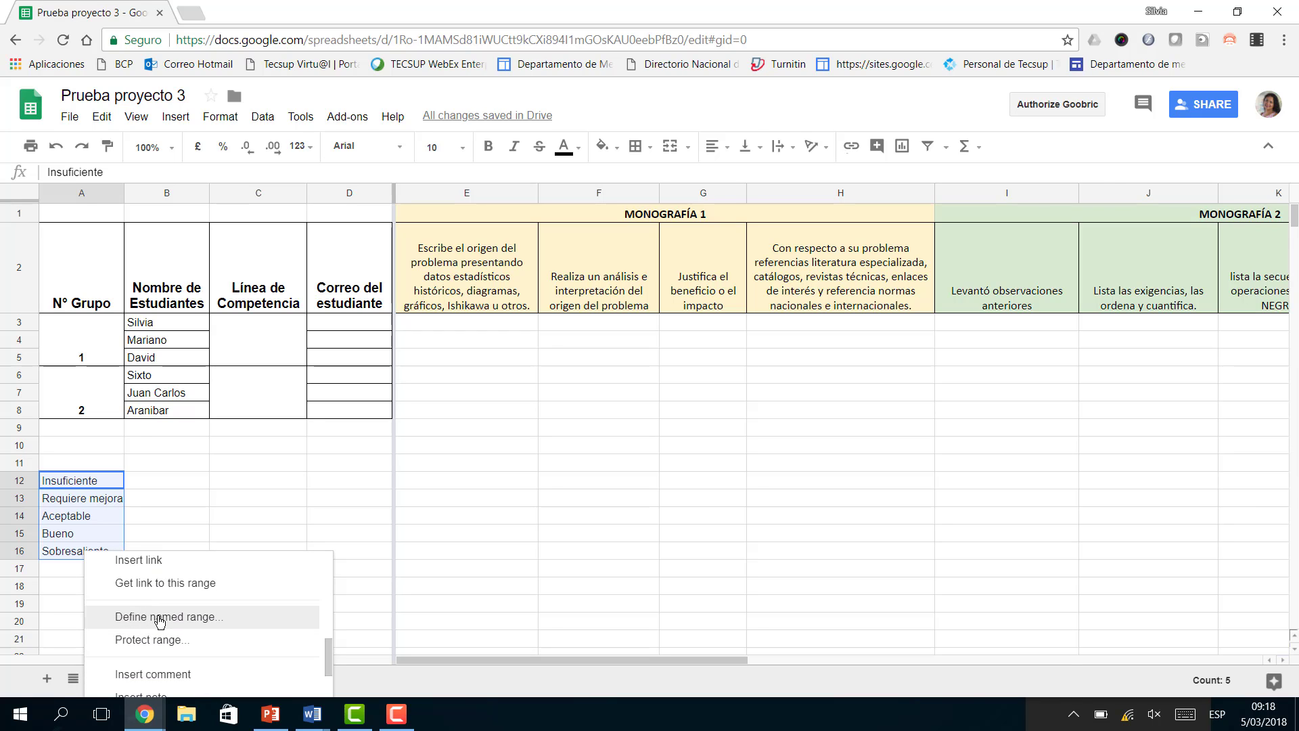
- Define the selected cells A12:A16 on the Profesor sheet as a named range called Criterio
left_click(159, 621)
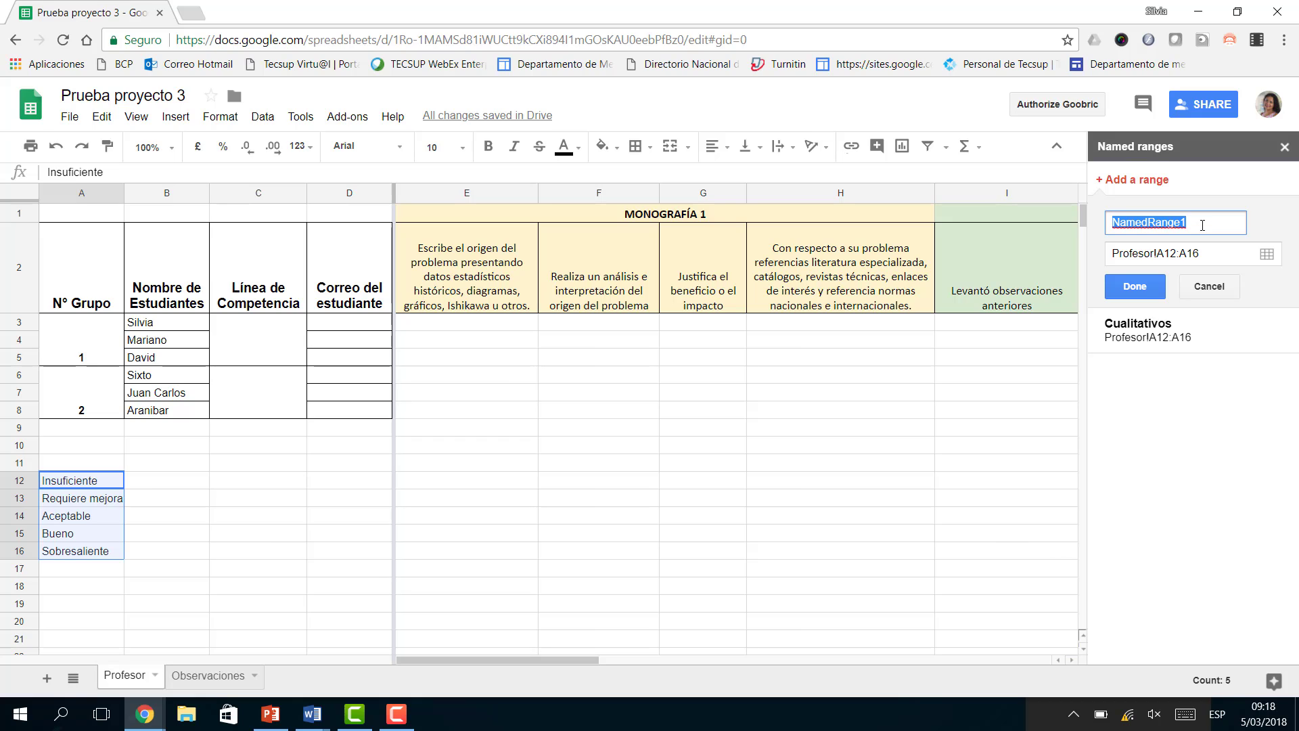
type("Criterio")
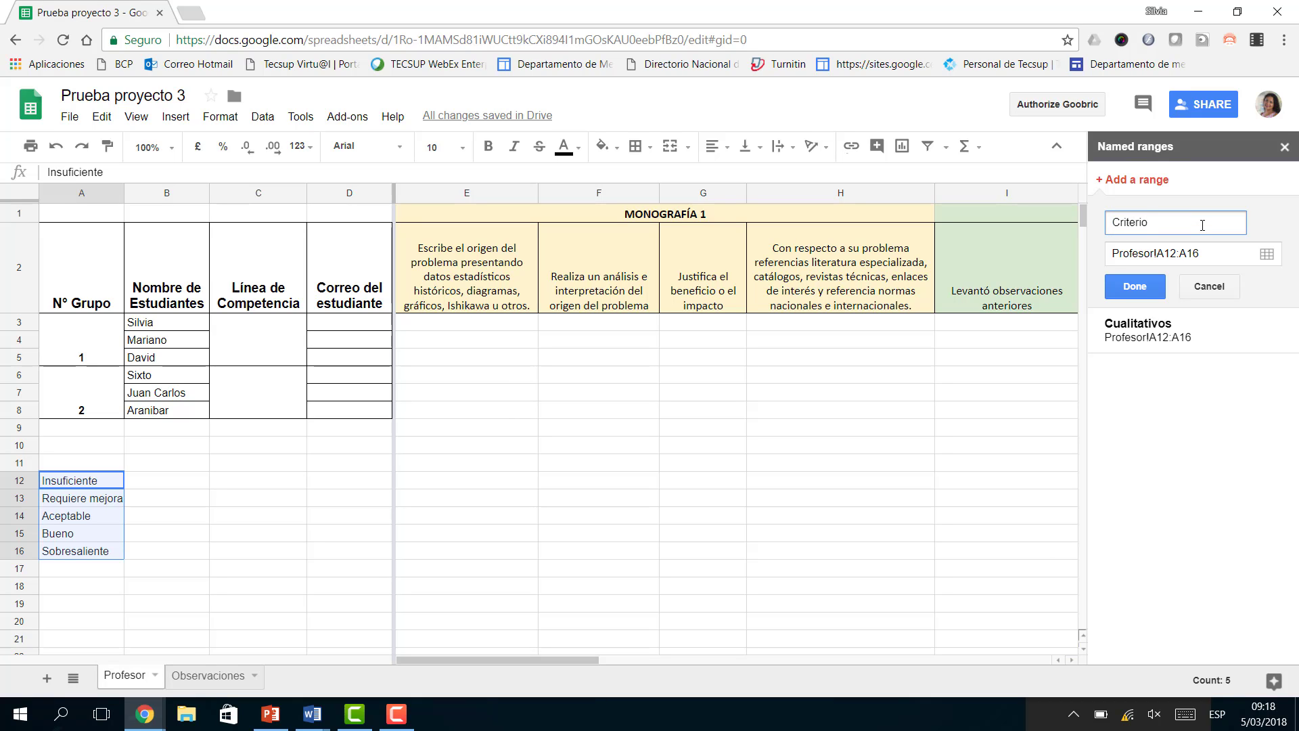
left_click(1131, 288)
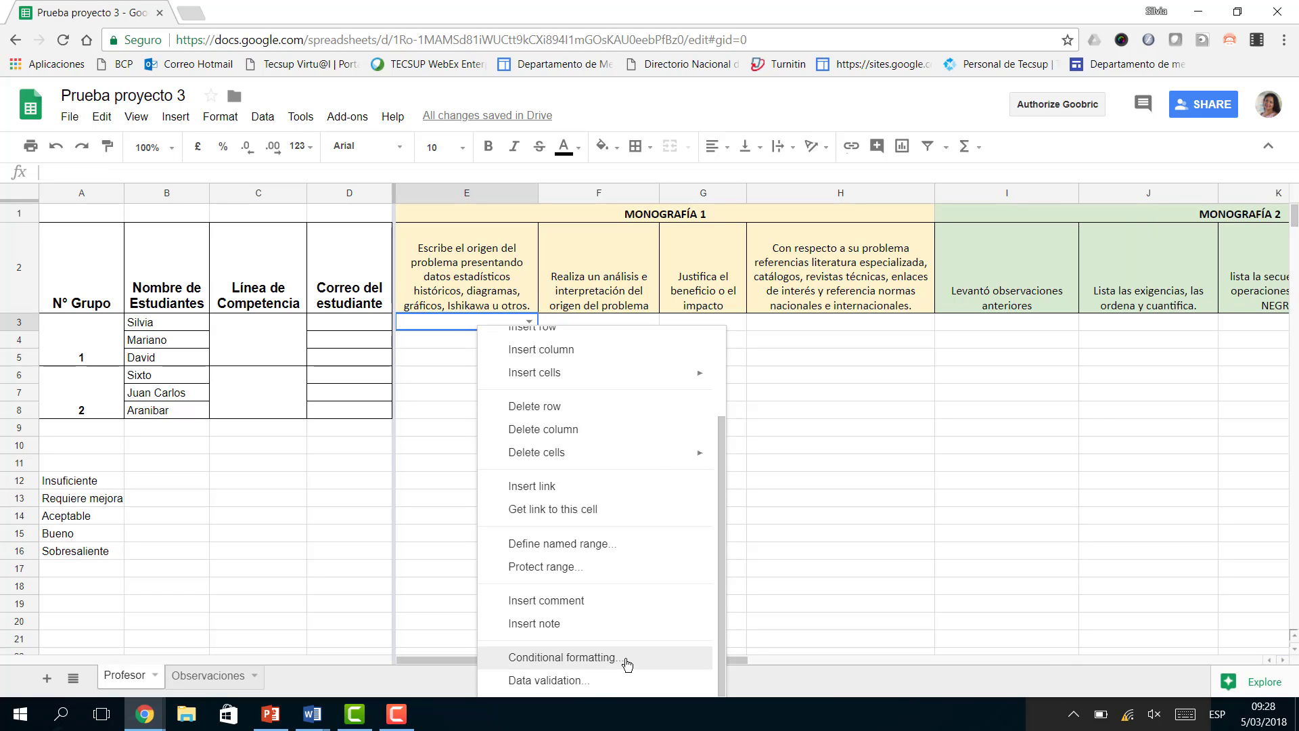
- Start a conditional formatting rule for cell E3 and copy the text "Insuficiente" from cell A12
left_click(627, 663)
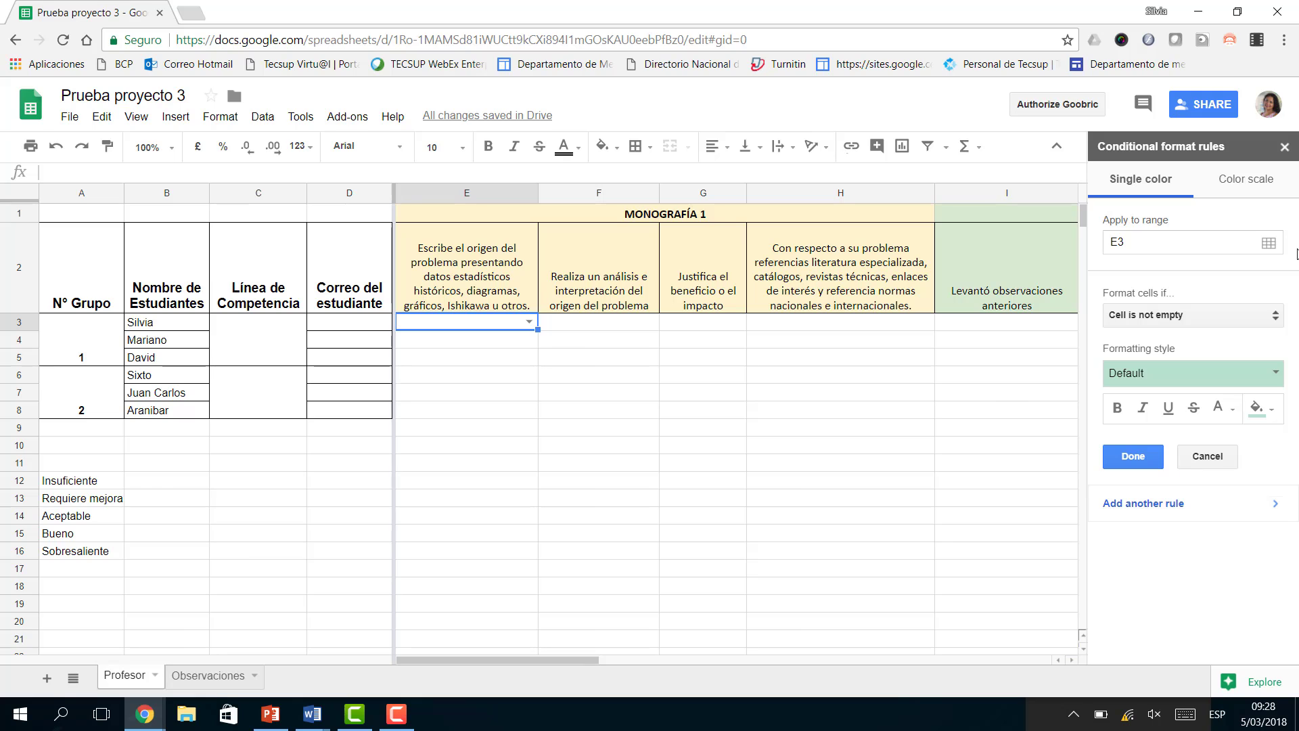
left_click(73, 483)
right_click(73, 487)
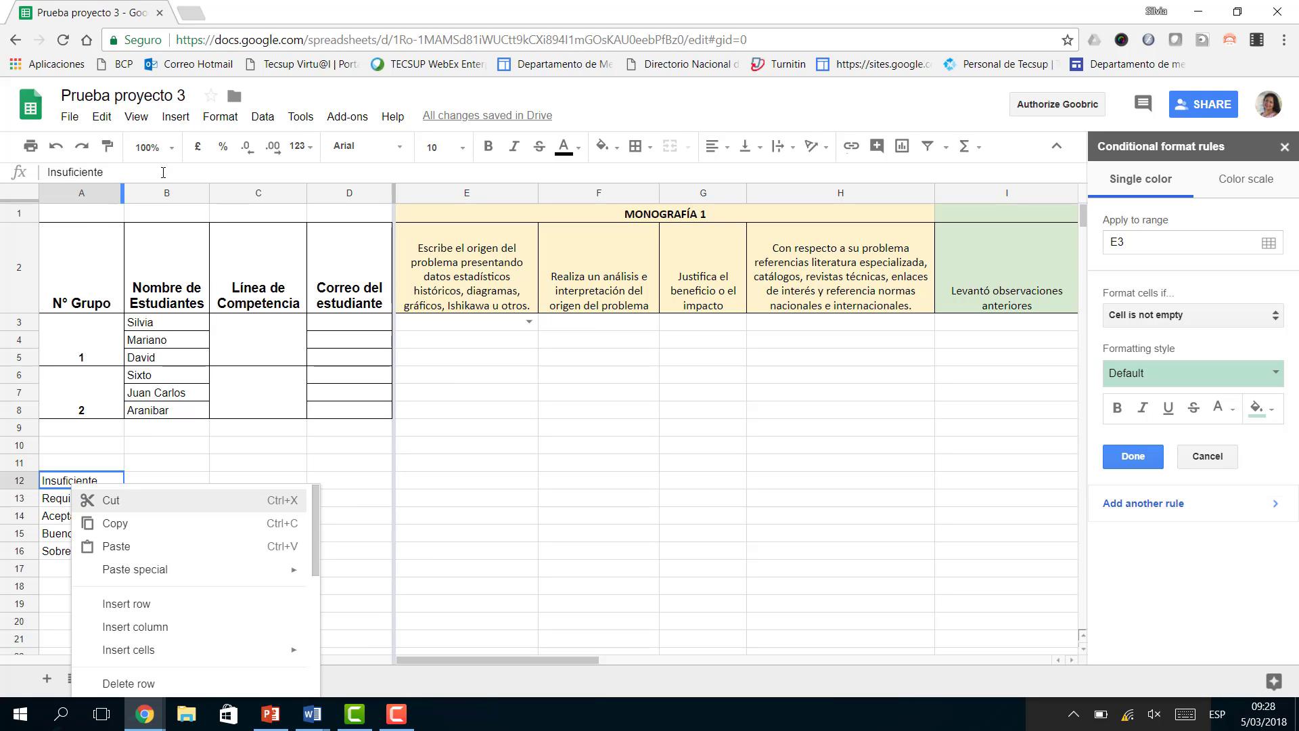
double_click(109, 173)
key("ctrl+c")
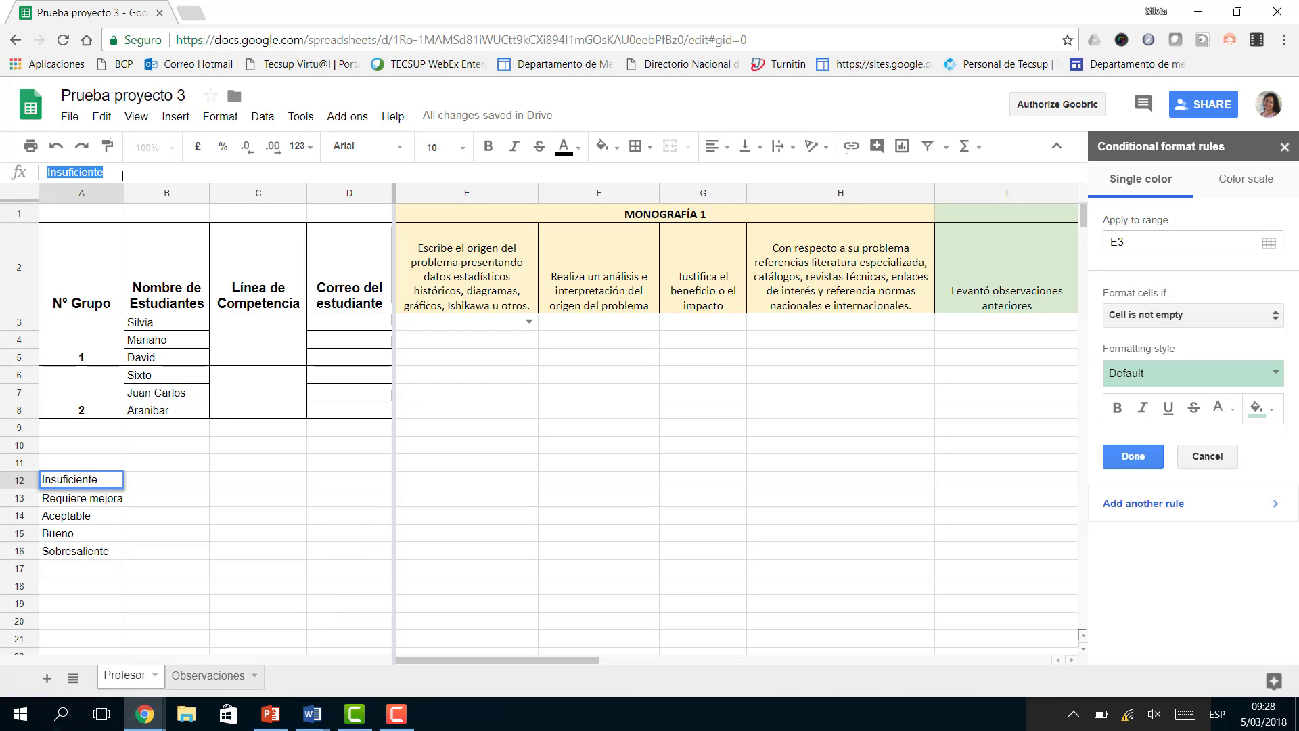
left_click(499, 324)
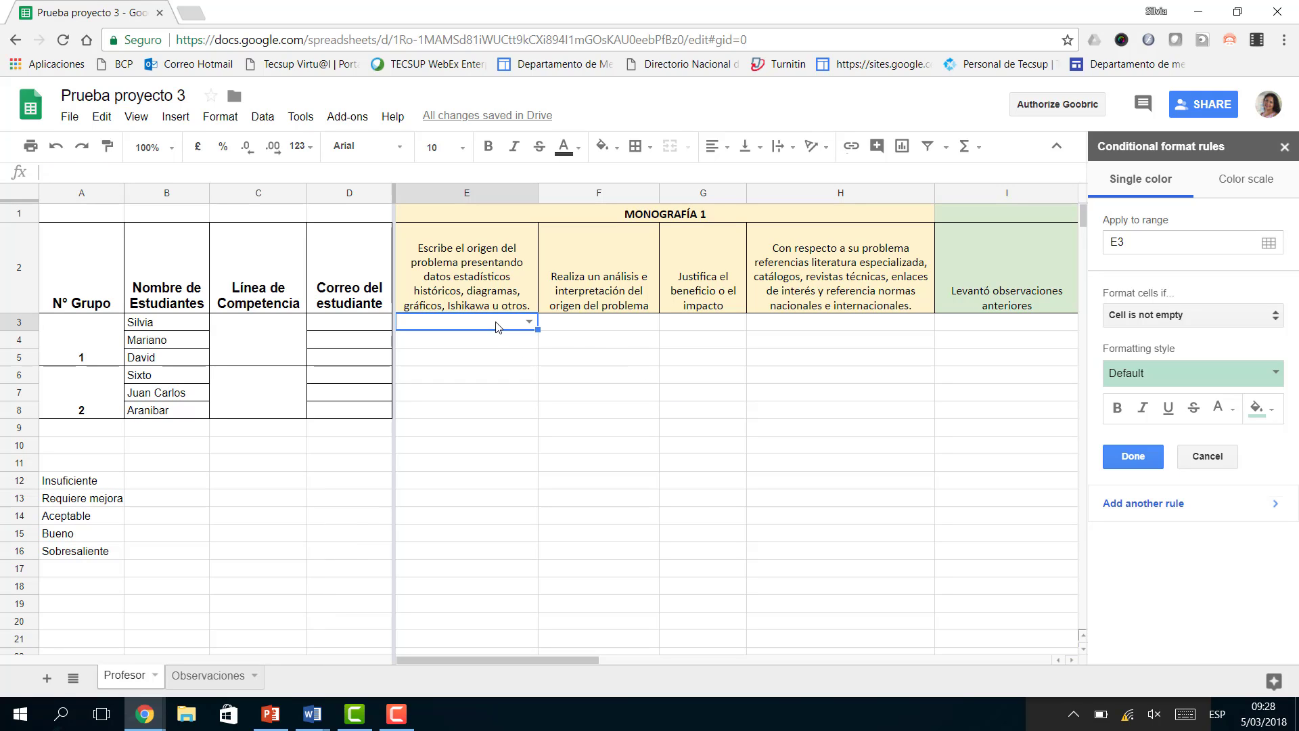
- Set E3's rule to apply the light red fill style when the text contains "Insuficiente", and save it
left_click(1275, 317)
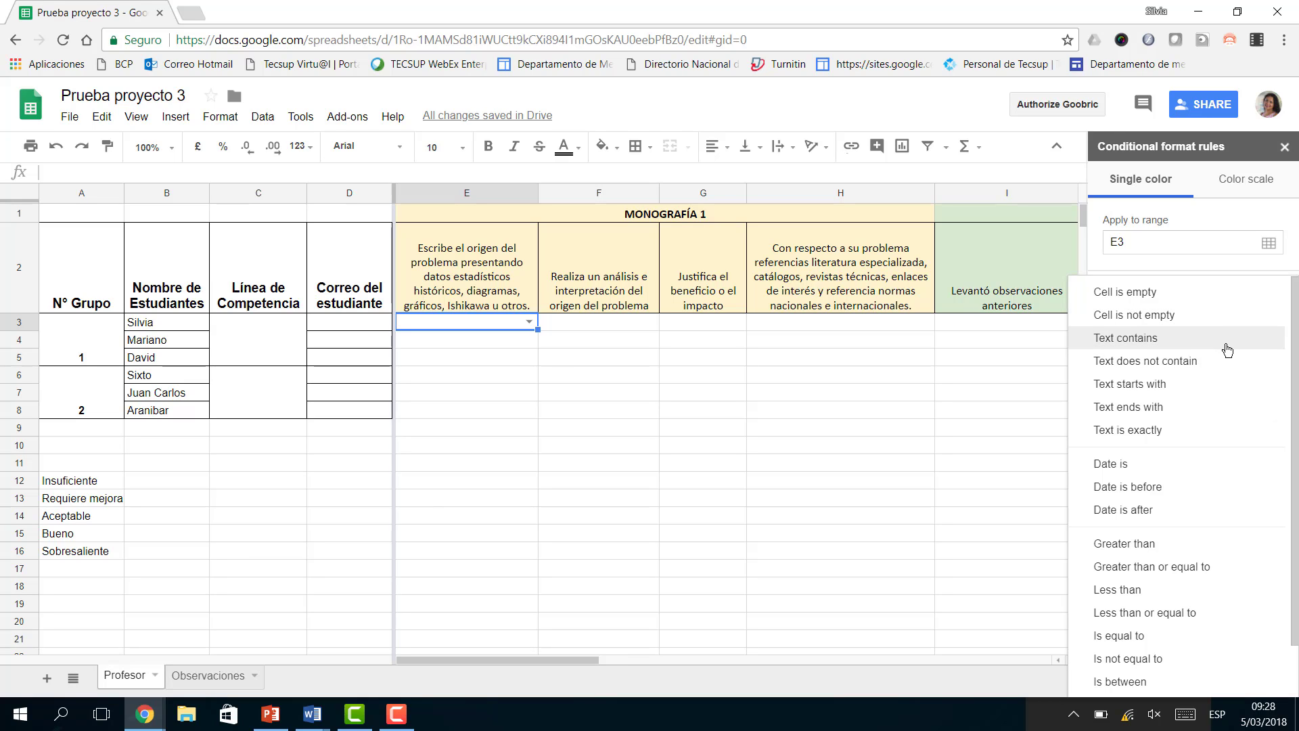
left_click(1227, 349)
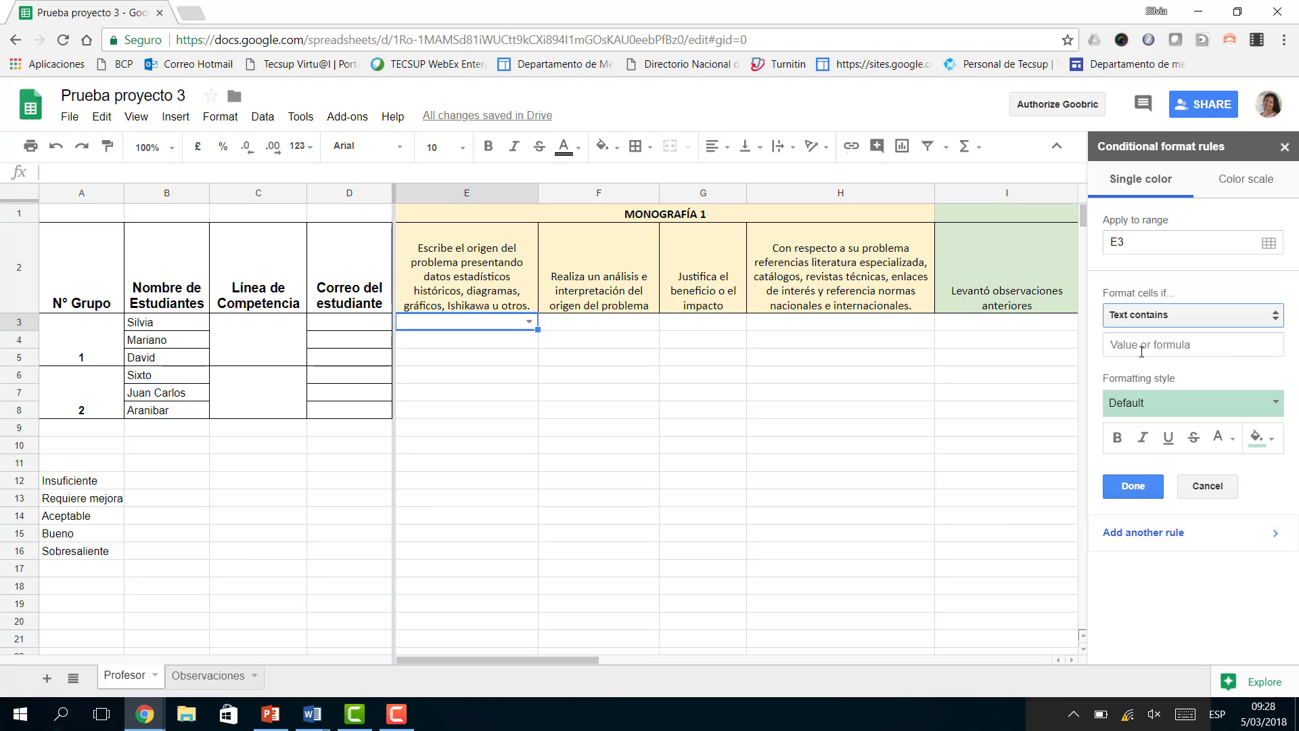
left_click(1142, 351)
key("ctrl+v")
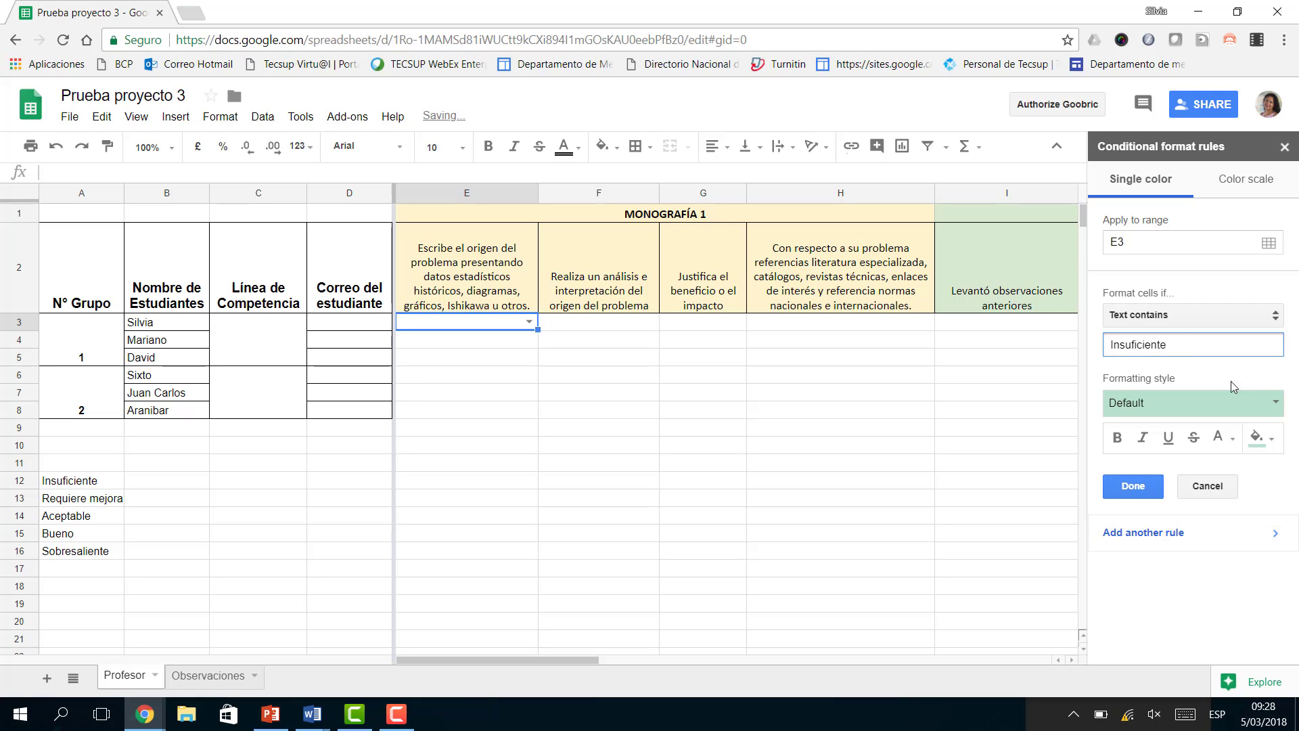
left_click(1276, 409)
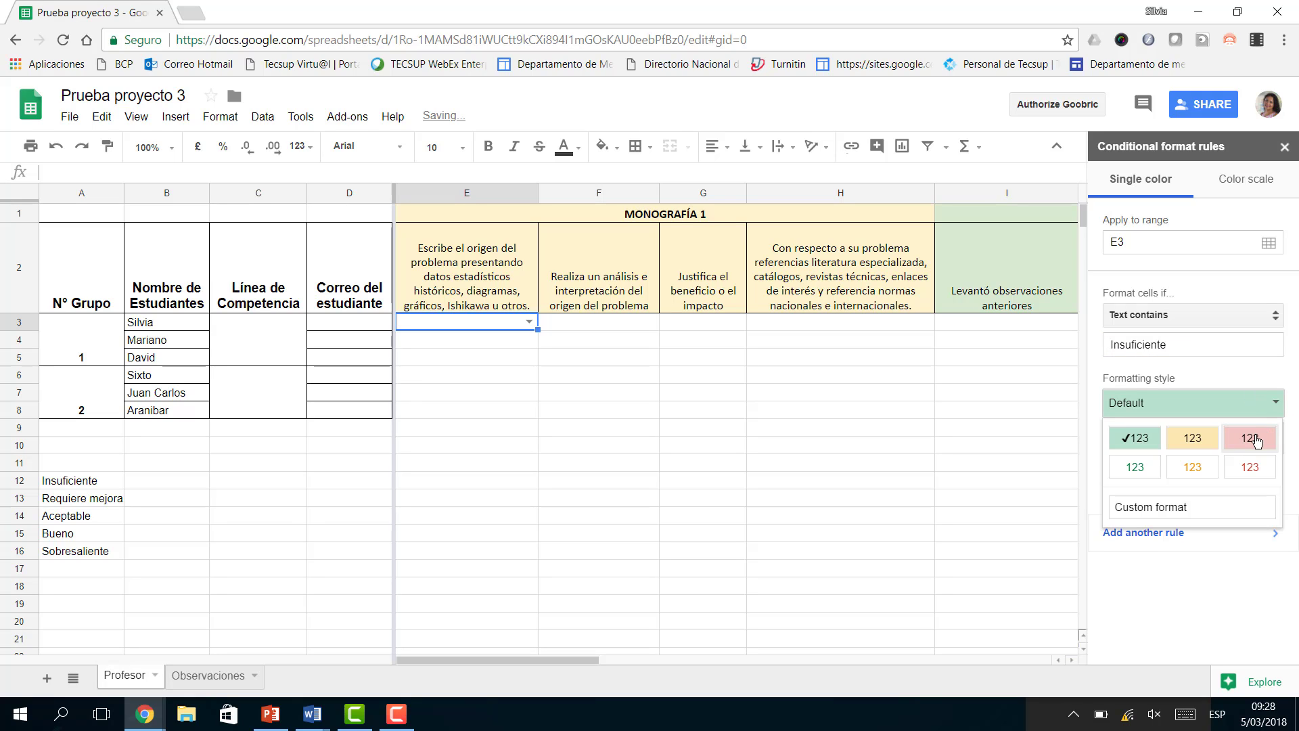
left_click(1251, 438)
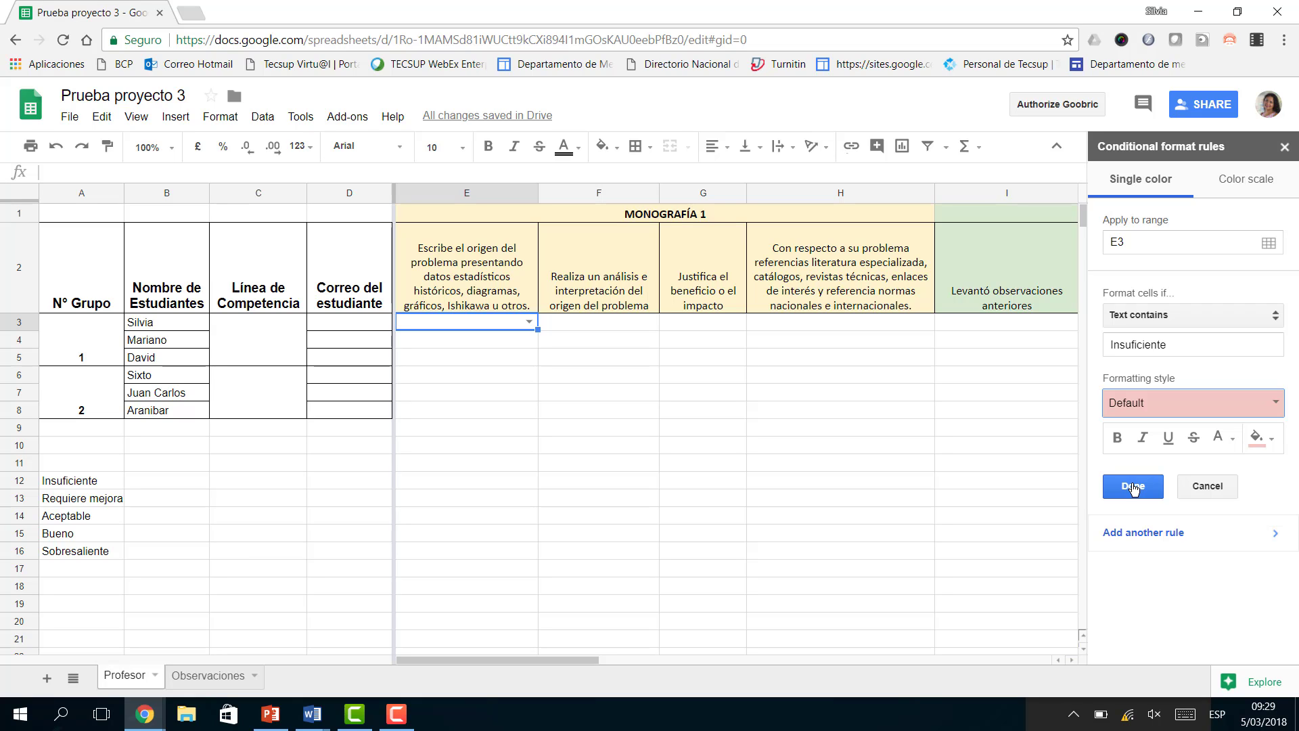
left_click(1133, 486)
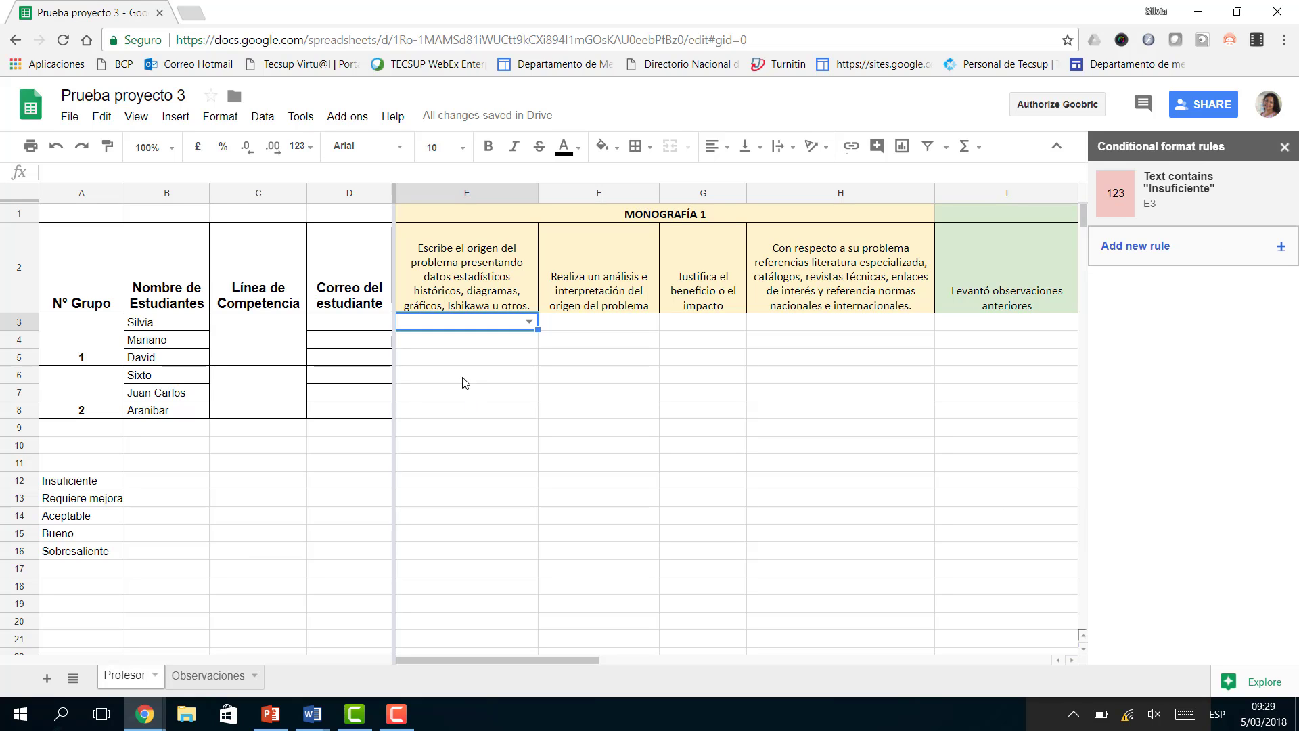
- Add a second rule to E3 applying the light red fill when the text contains "Requiere mejora", copied from A13
left_click(64, 501)
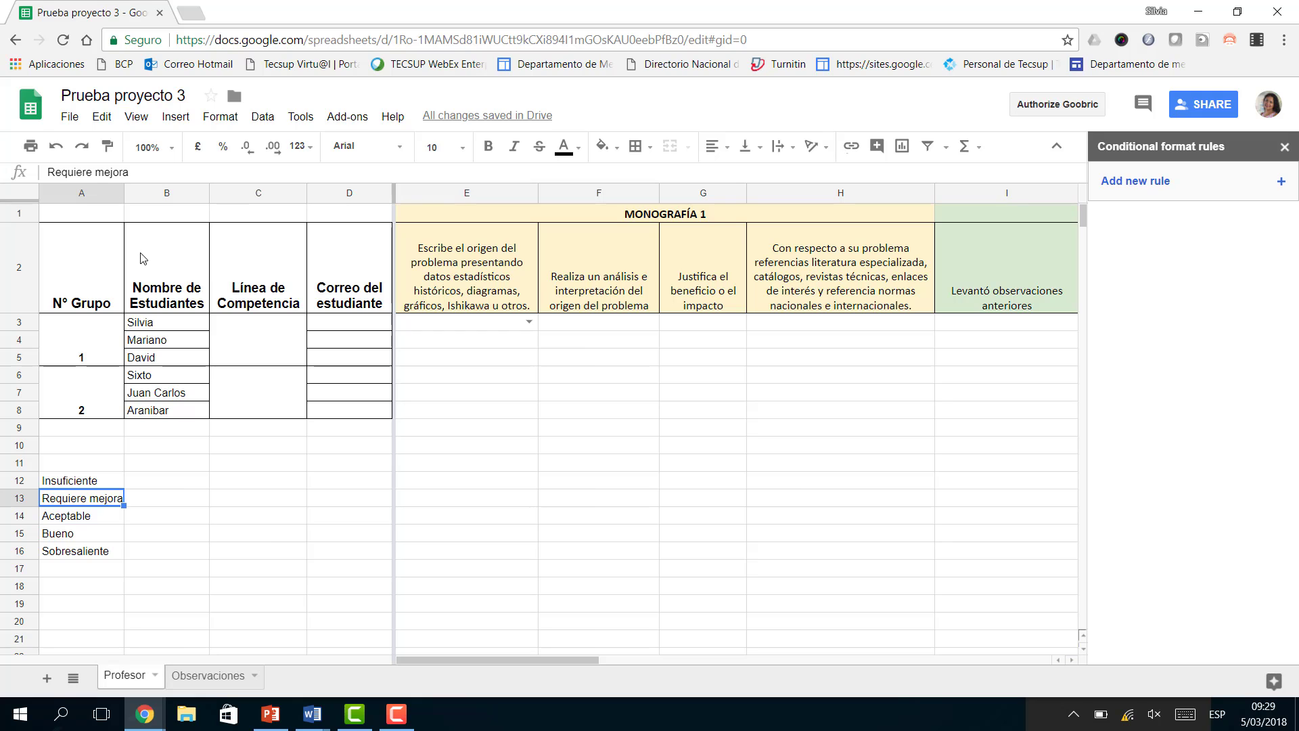
left_click_drag(142, 172, 48, 173)
key("ctrl+c")
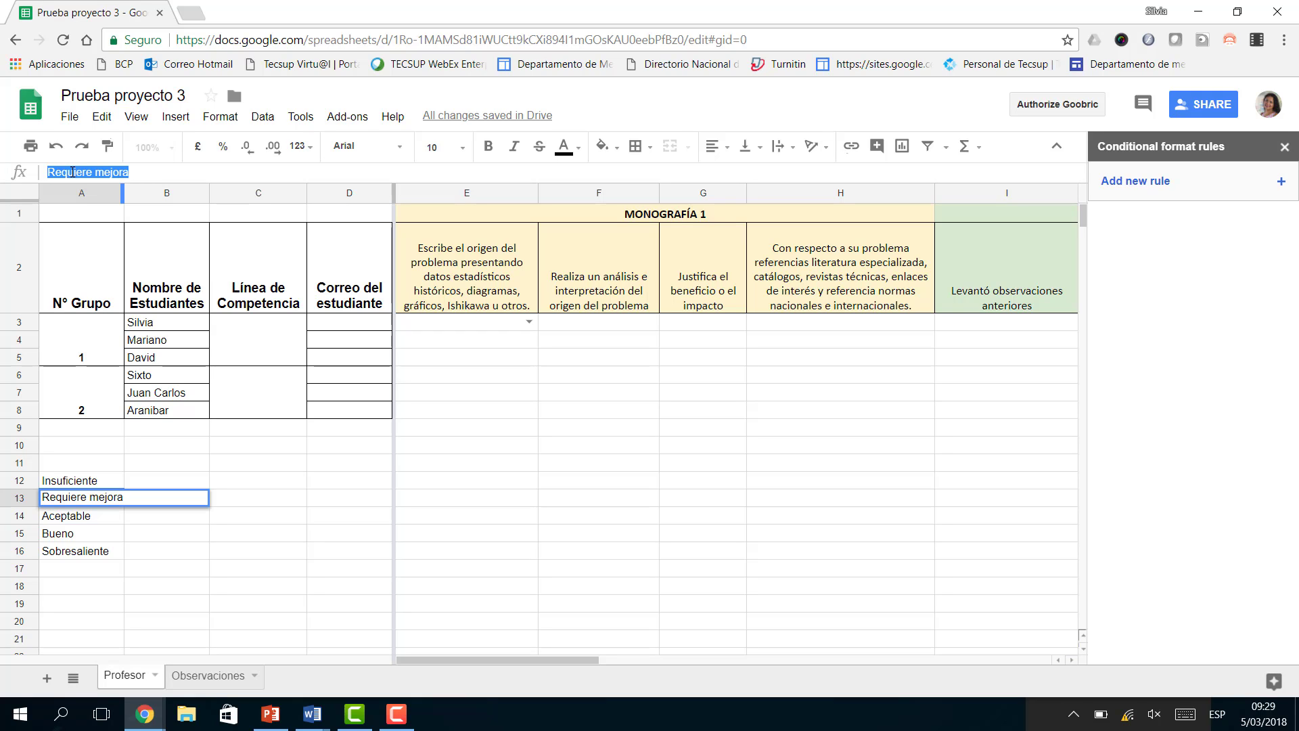
left_click(477, 329)
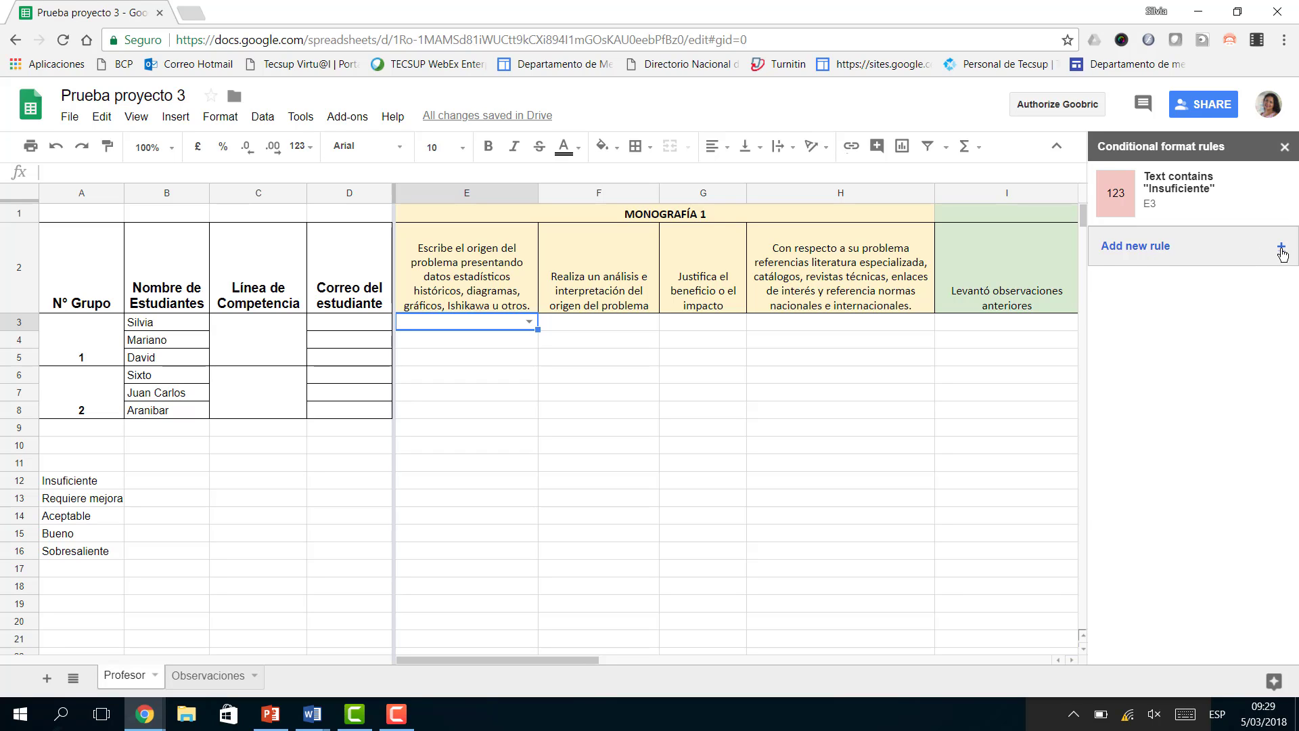
left_click(1281, 249)
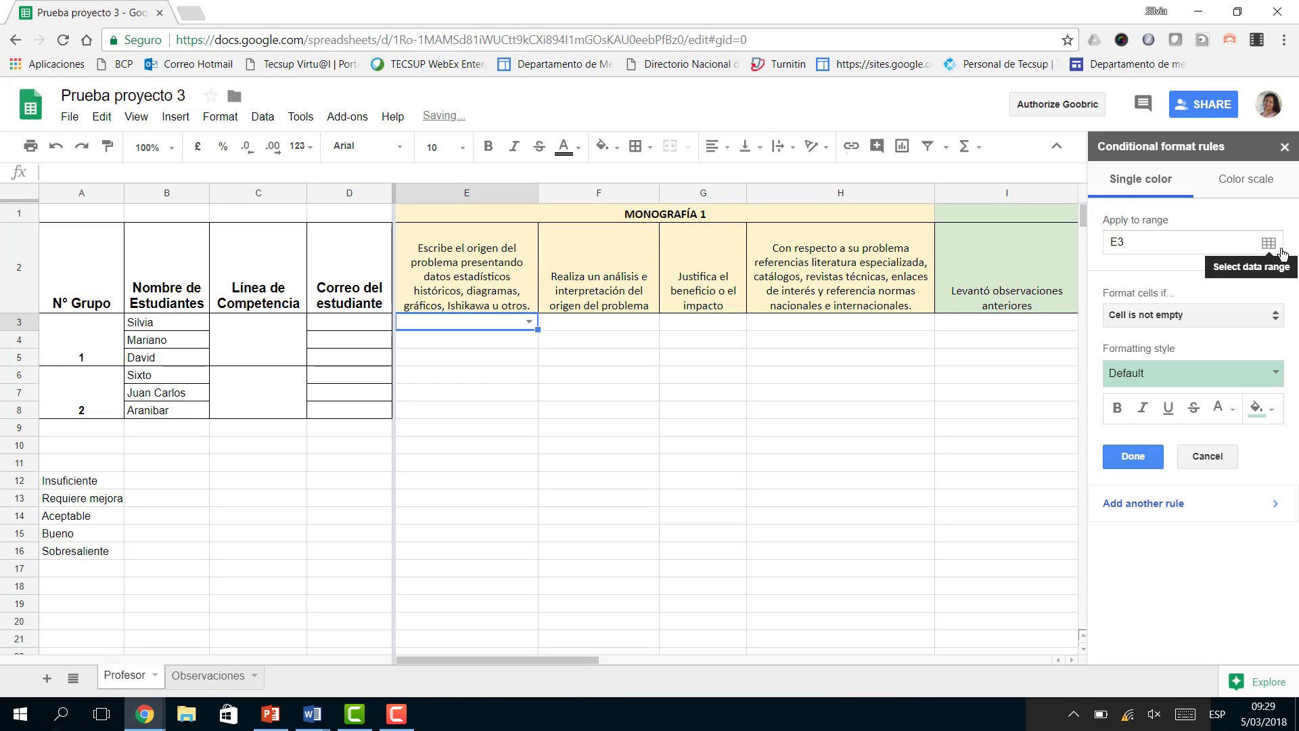
left_click(1275, 315)
left_click(1241, 339)
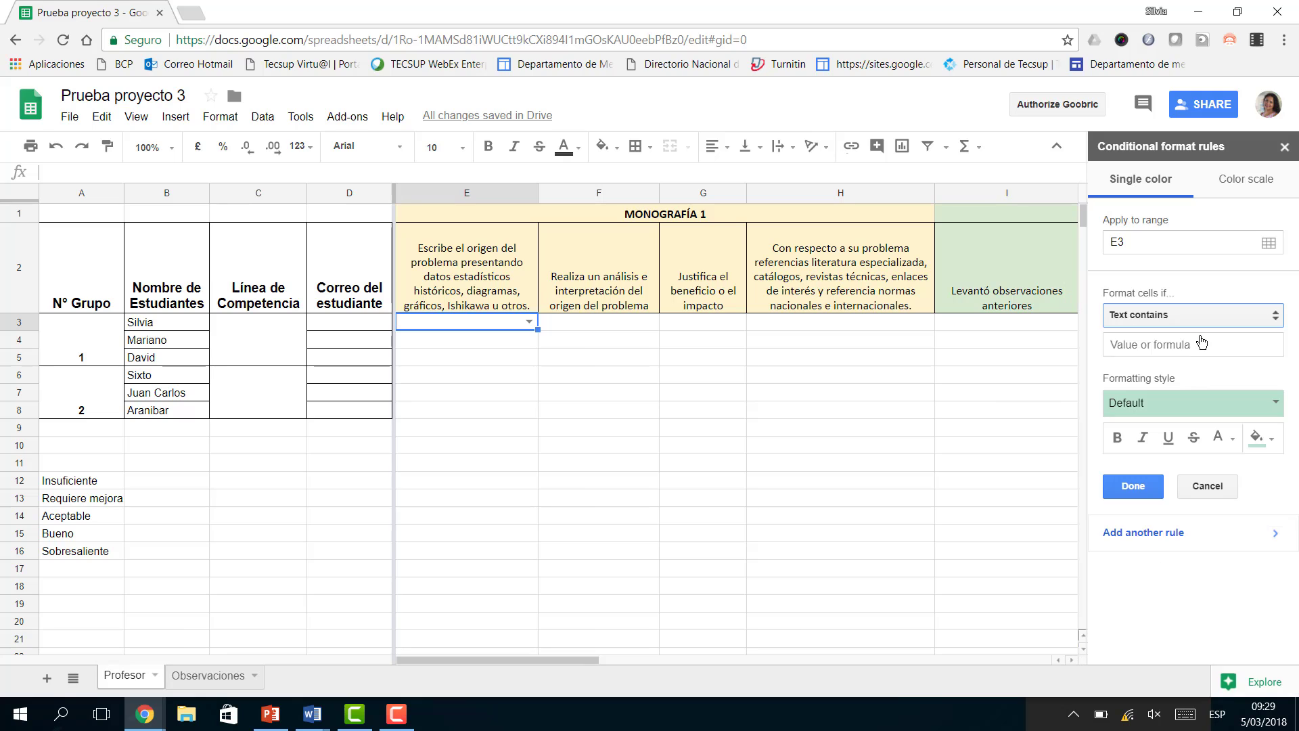
left_click(1136, 347)
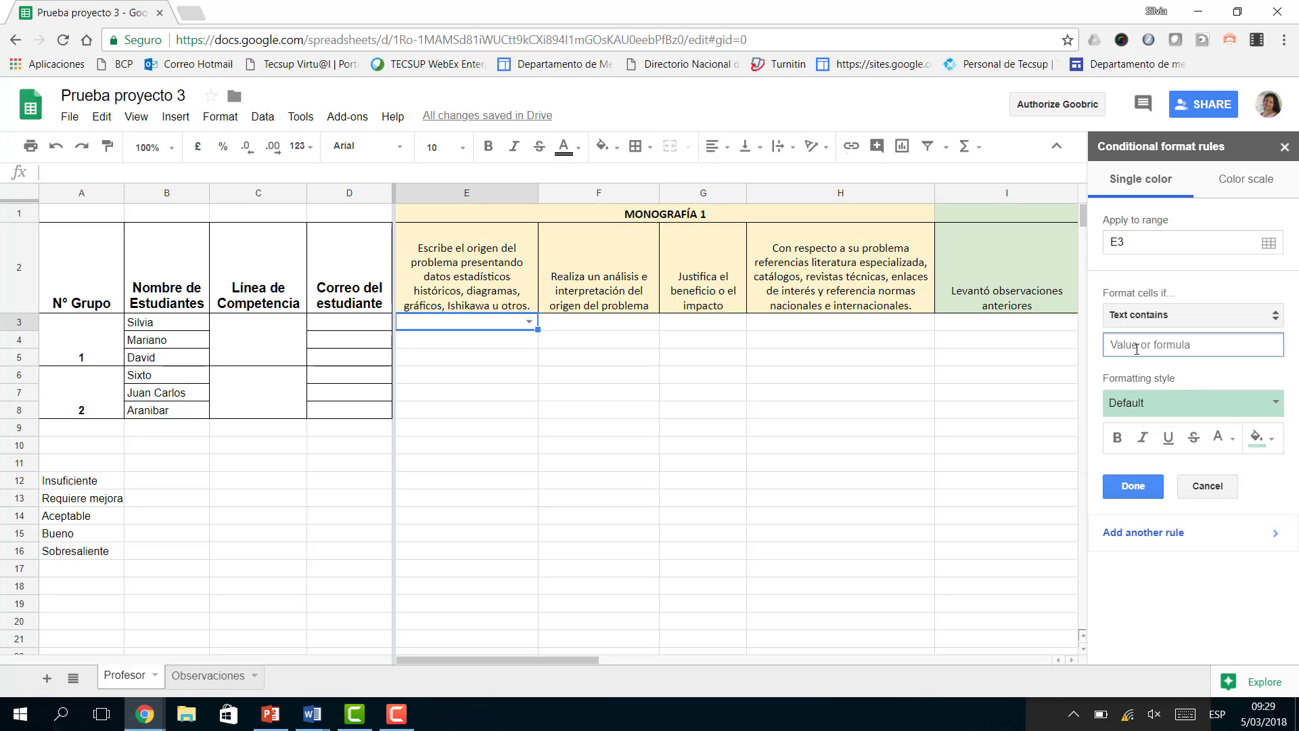
key("ctrl+v")
left_click(1275, 406)
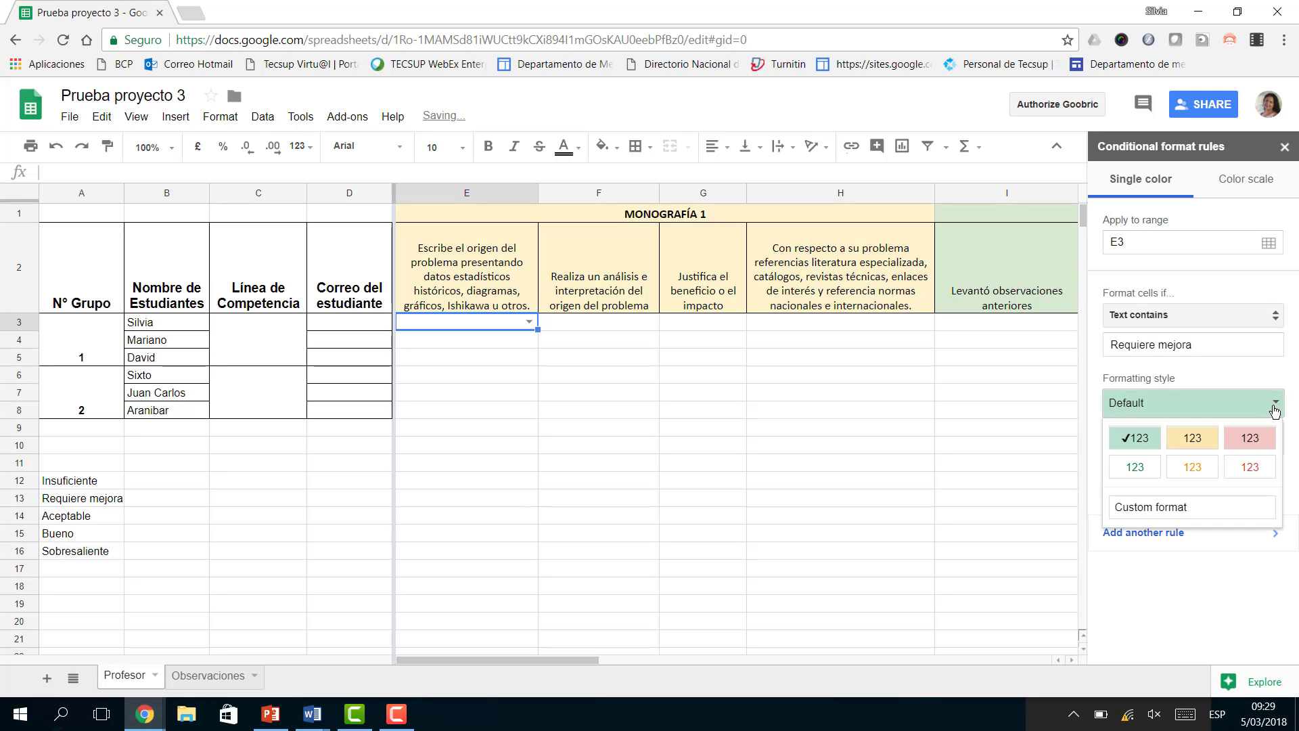
left_click(1252, 438)
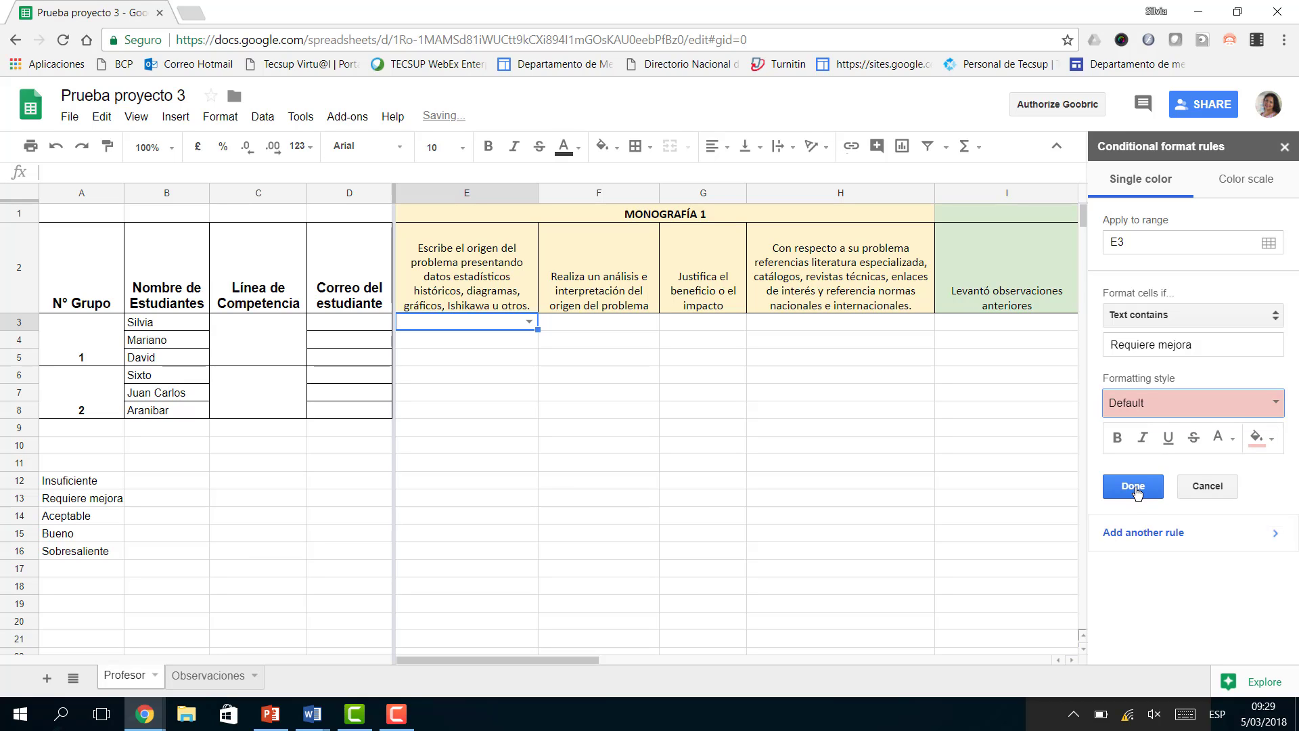
left_click(1133, 487)
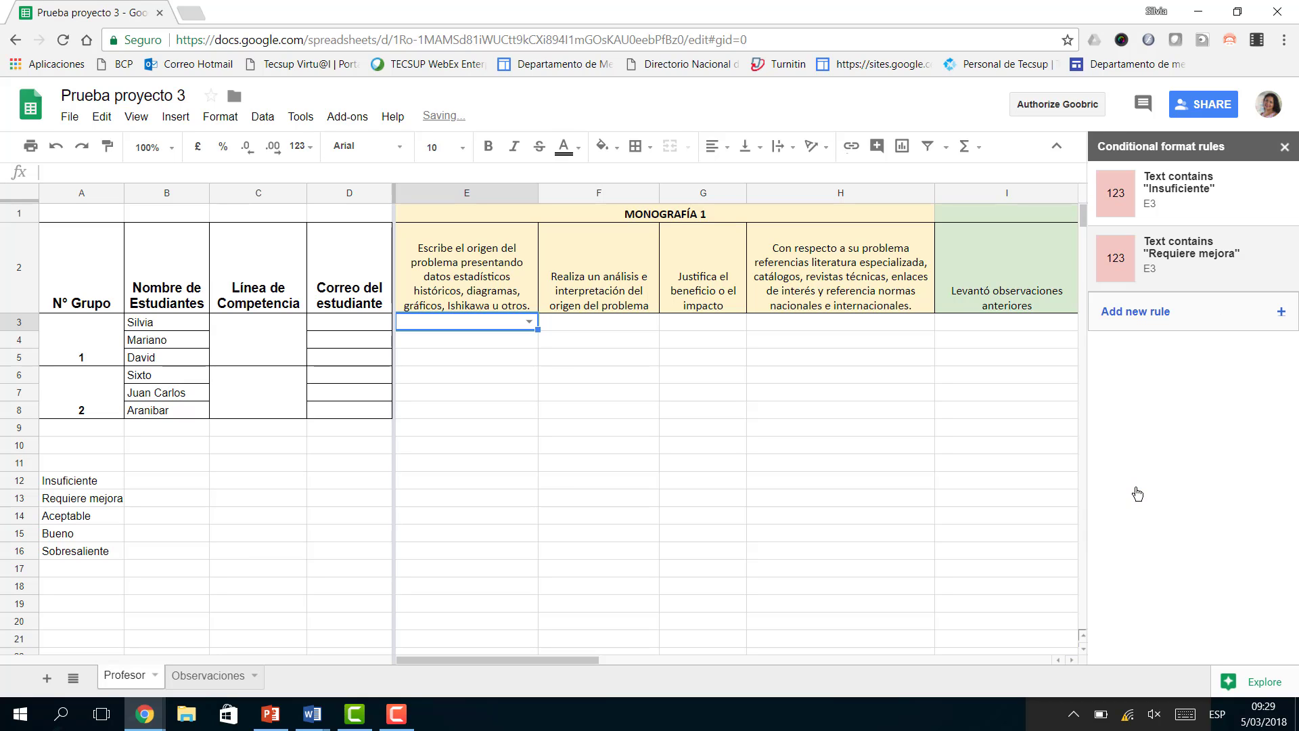
- Copy the text "Aceptable" from cell A14 and start another conditional formatting rule for E3
left_click(74, 522)
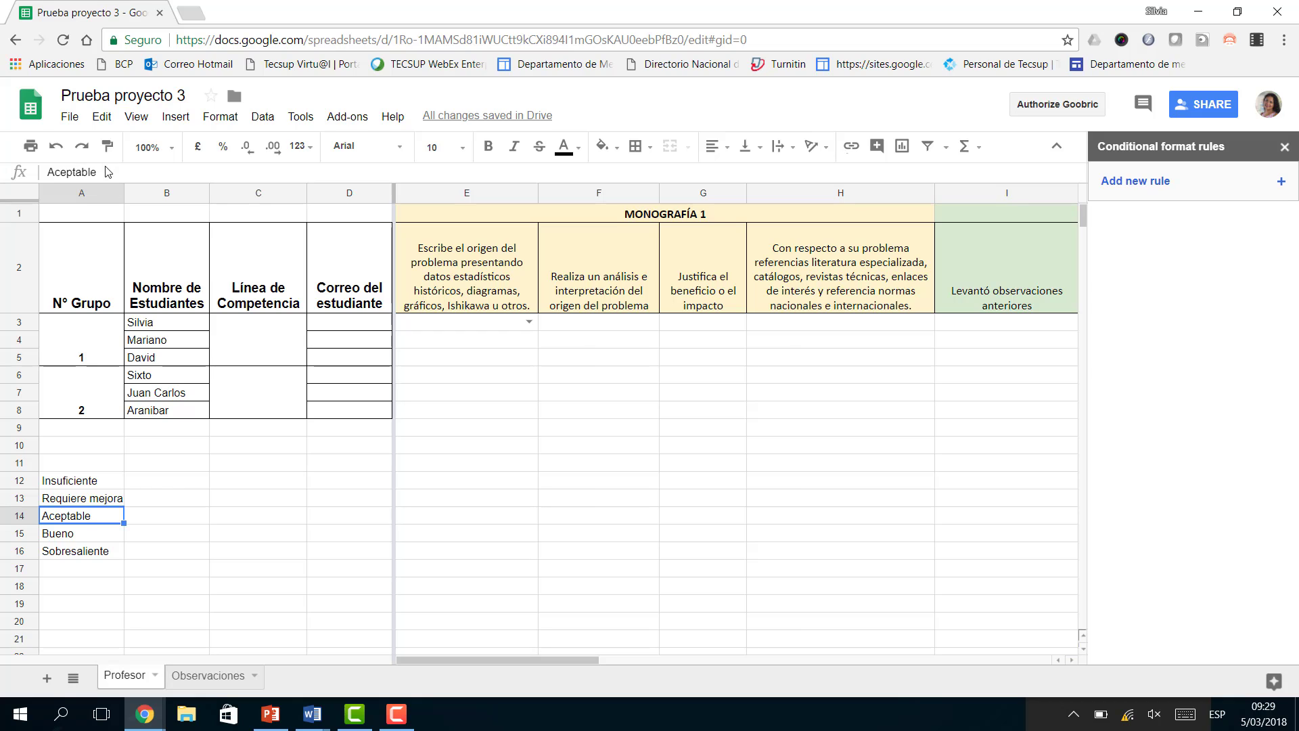
left_click_drag(107, 171, 49, 170)
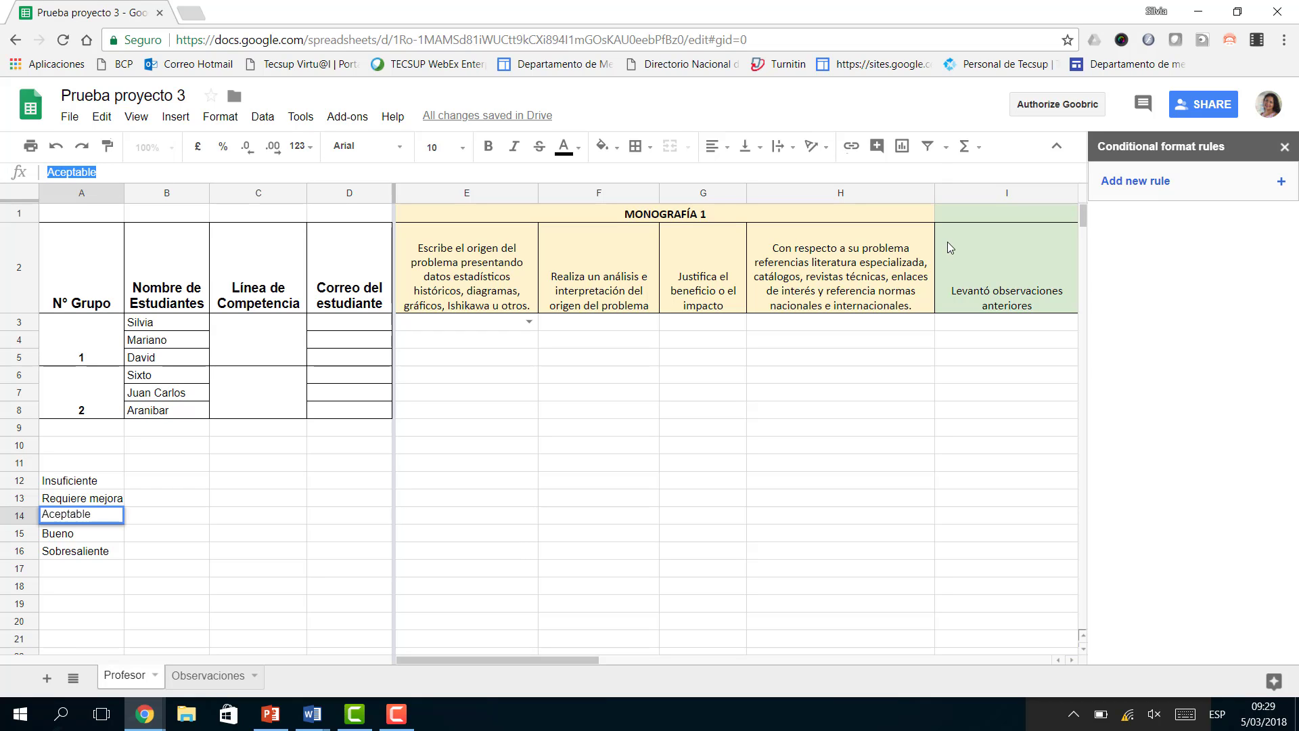
left_click(472, 324)
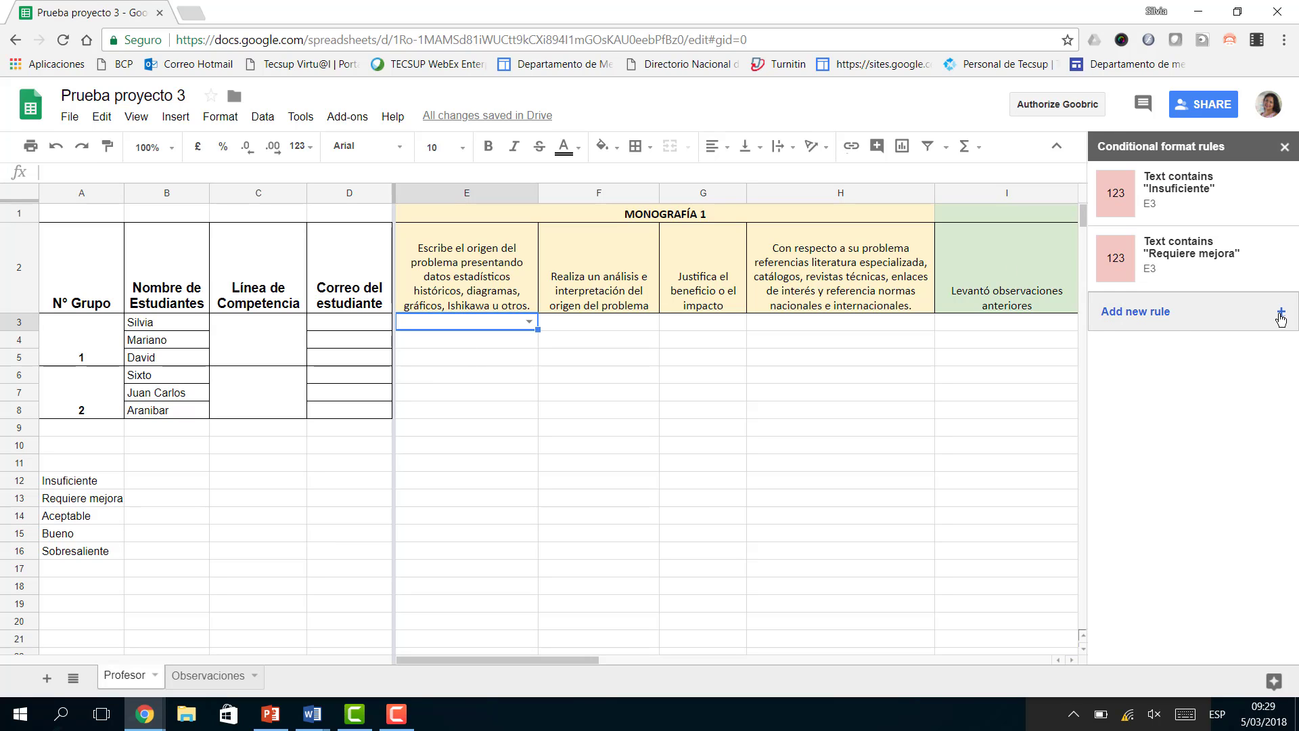
left_click(1278, 317)
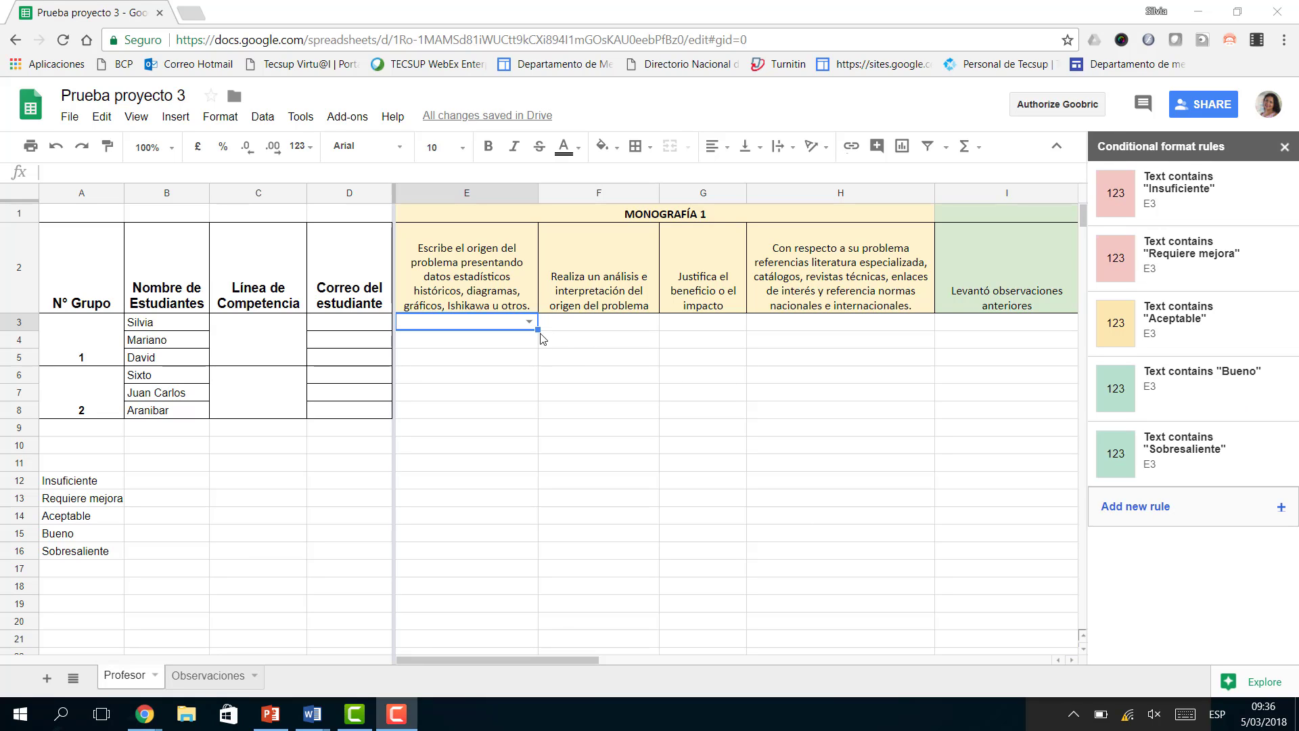
- Fill E3's dropdown and conditional formatting down through cell E8
left_click_drag(539, 331, 596, 396)
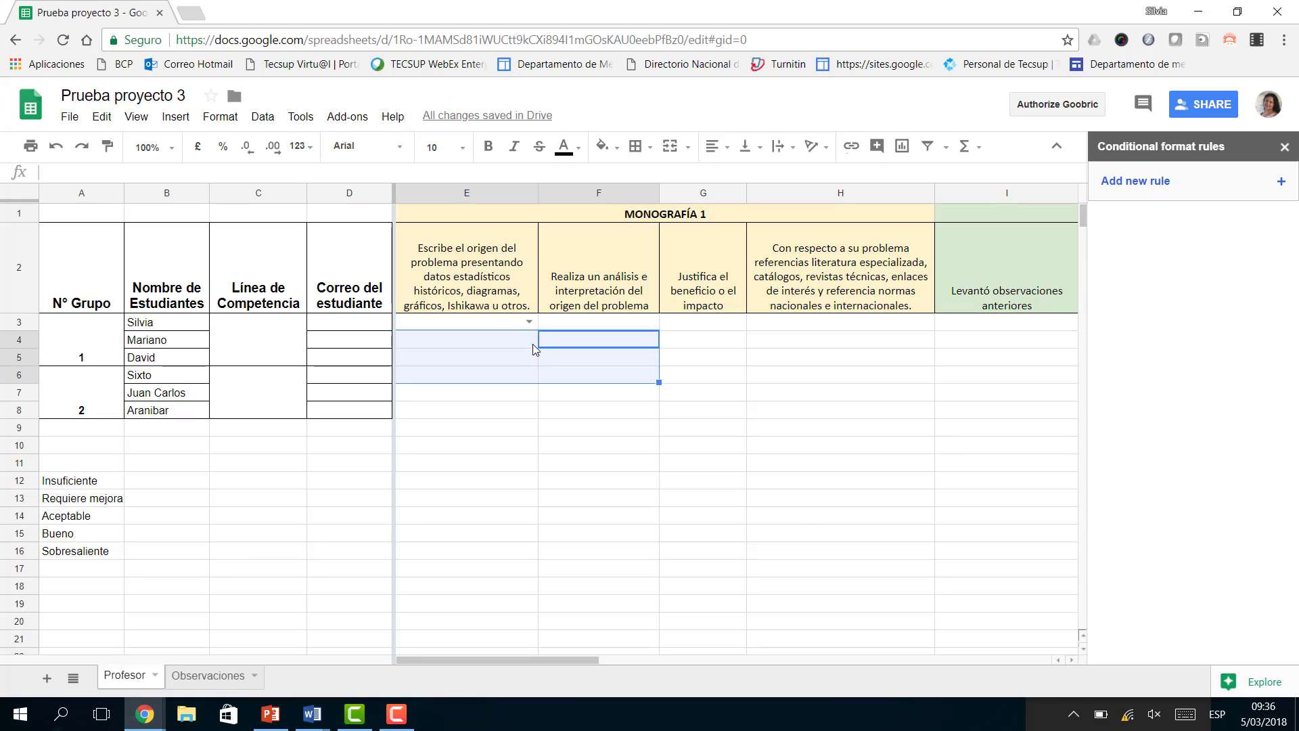
left_click(511, 329)
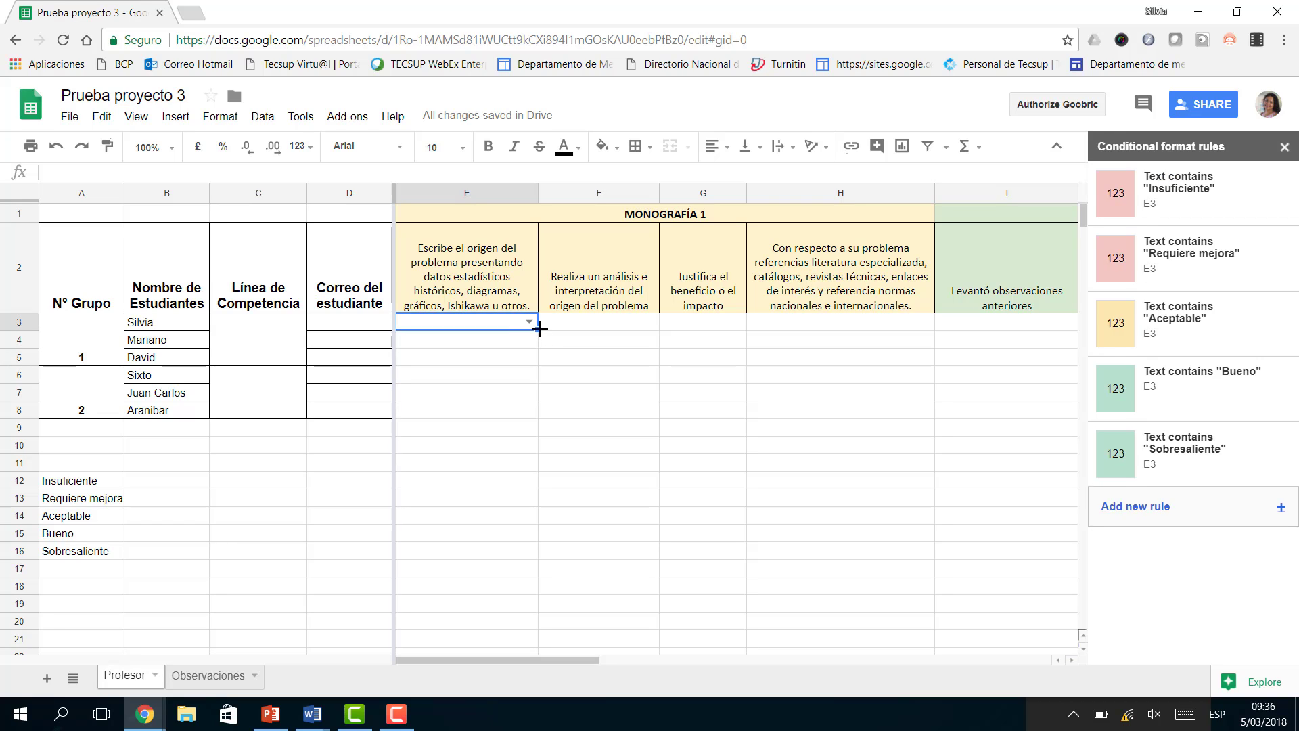
left_click_drag(538, 330, 539, 409)
left_click_drag(646, 404, 932, 418)
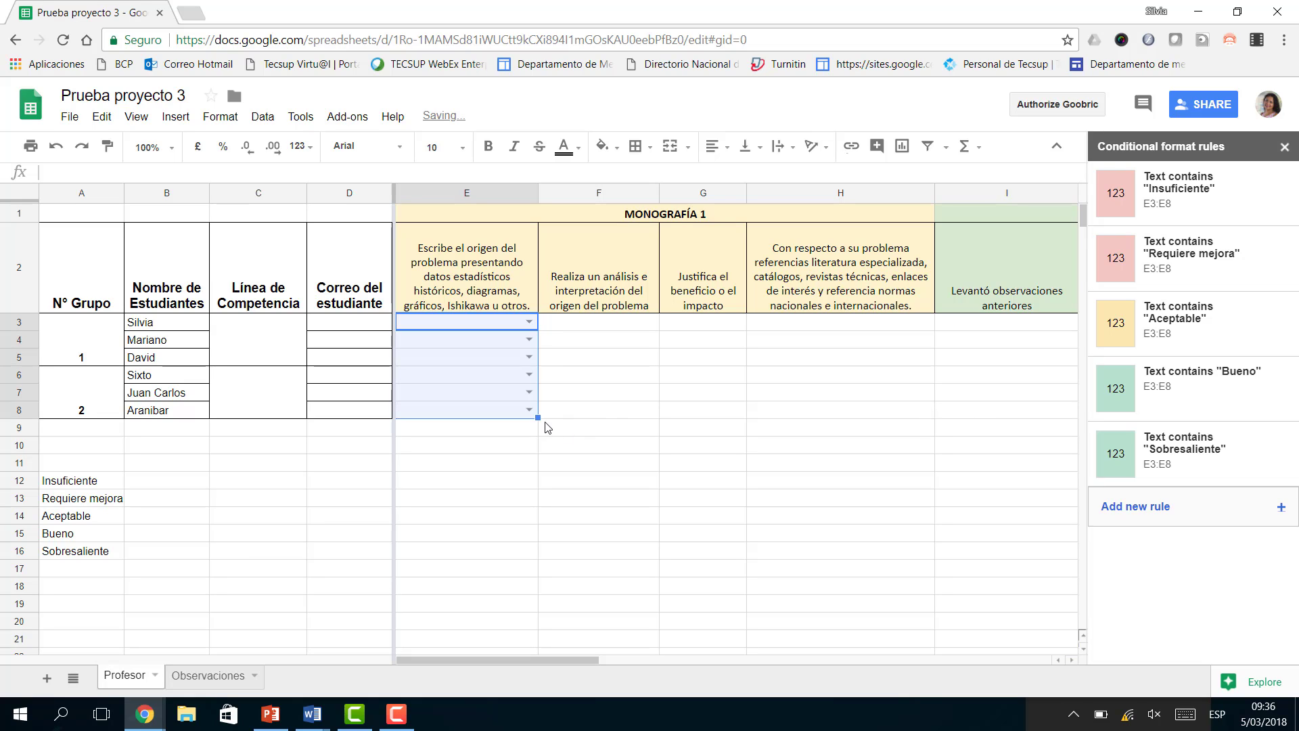
- Extend the dropdowns and conditional formatting of E3:E8 across all Monografía 1 and 2 criteria to column N
left_click_drag(539, 418, 1075, 416)
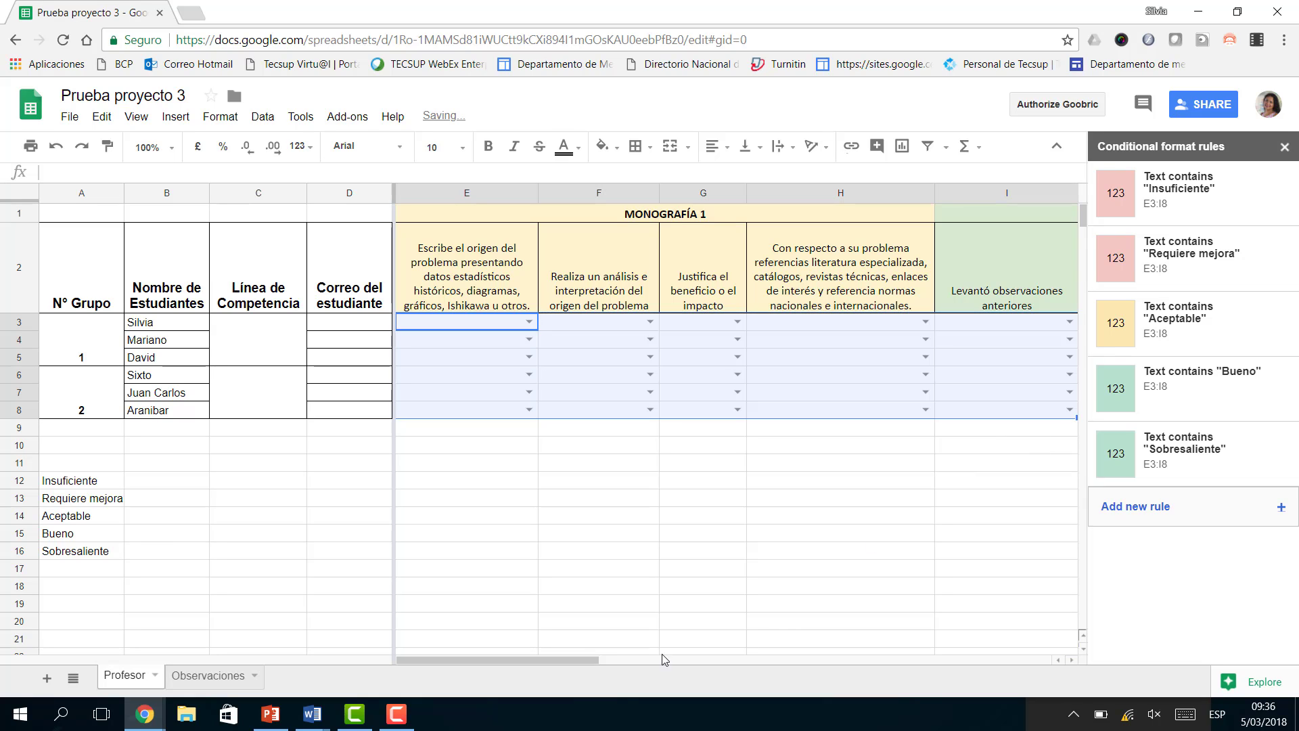
left_click(1285, 147)
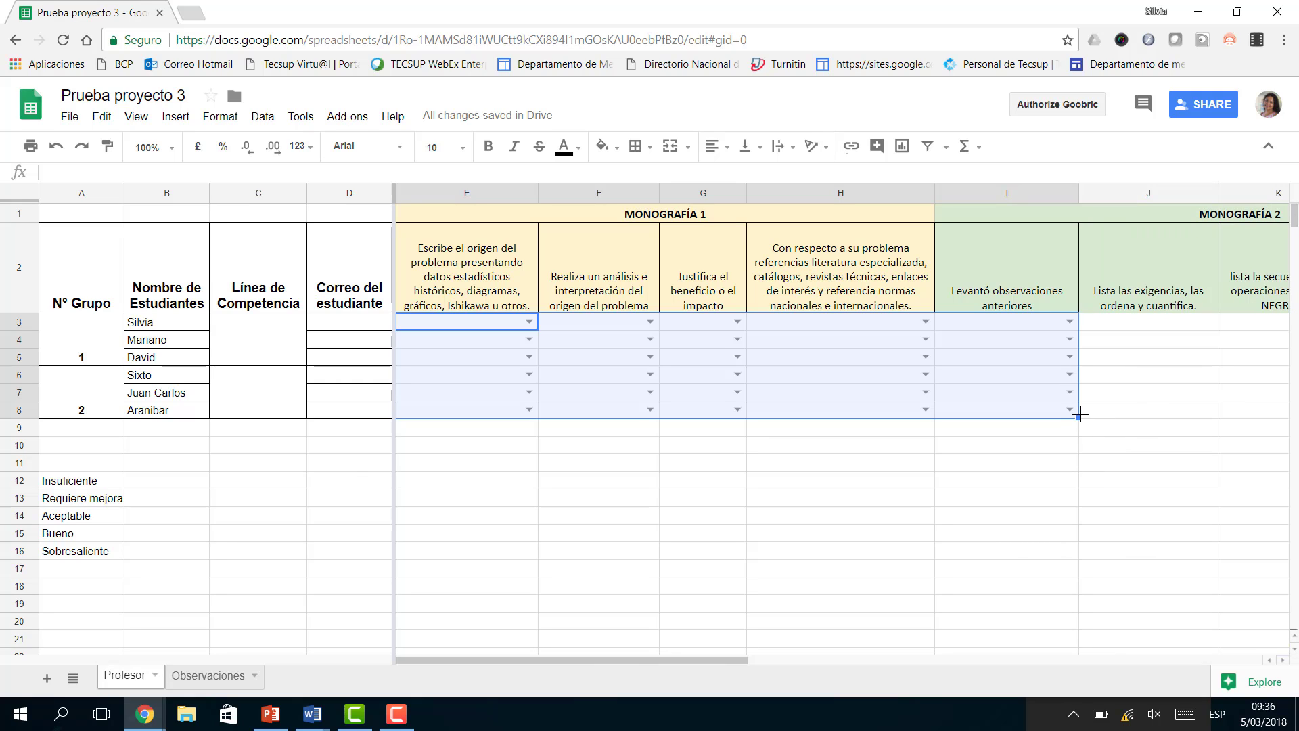
left_click_drag(1078, 417, 1170, 414)
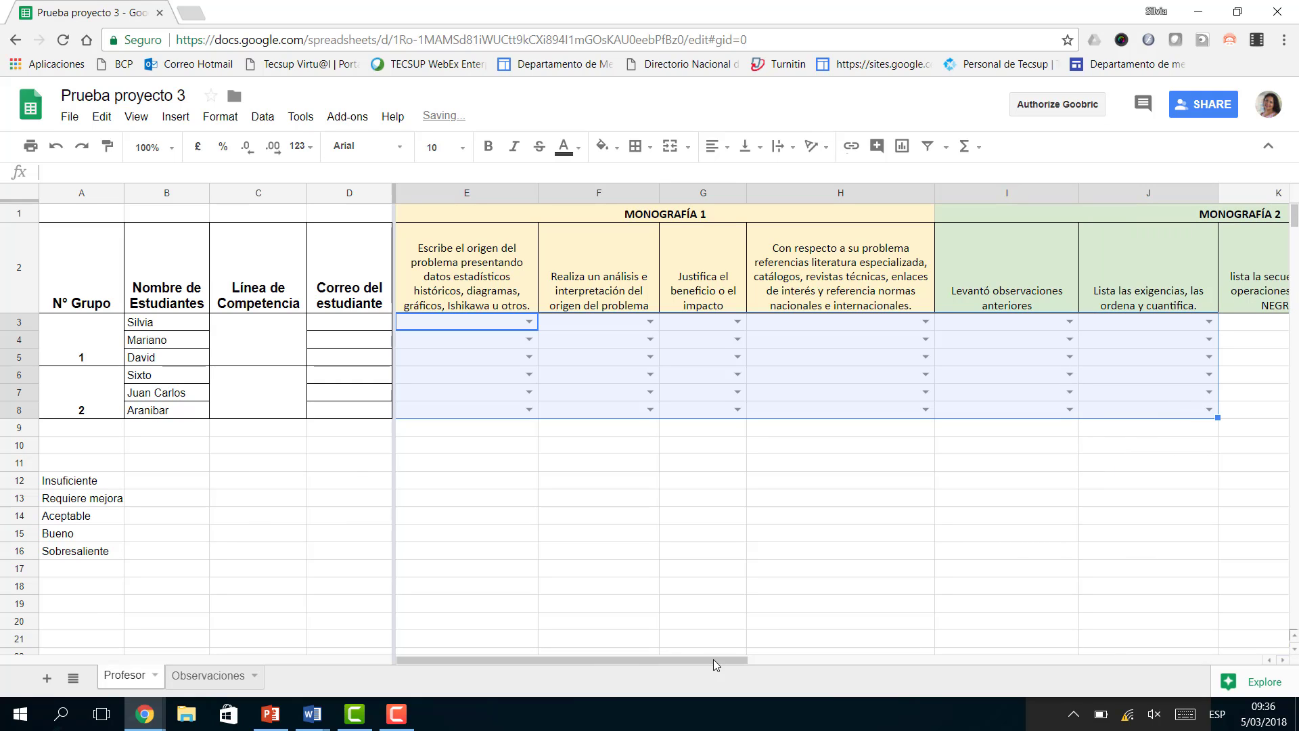
left_click_drag(717, 663, 943, 661)
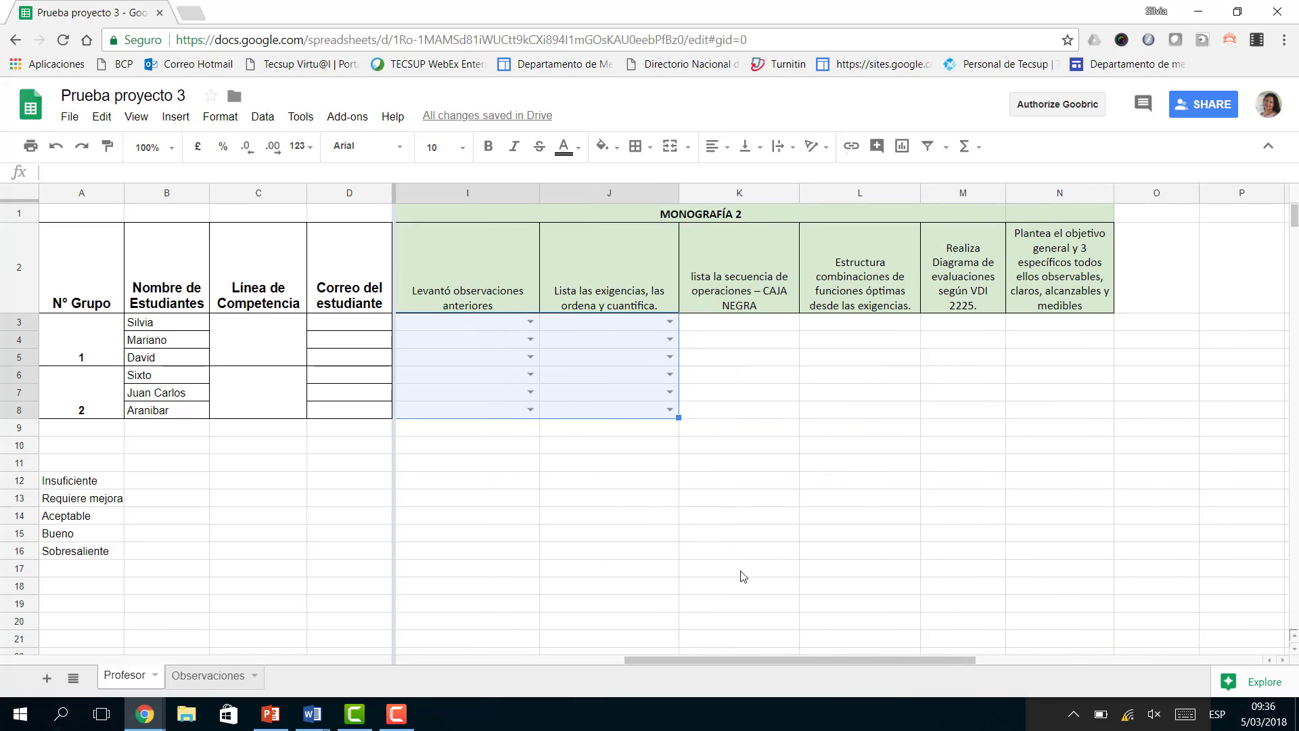
left_click_drag(678, 419, 1047, 420)
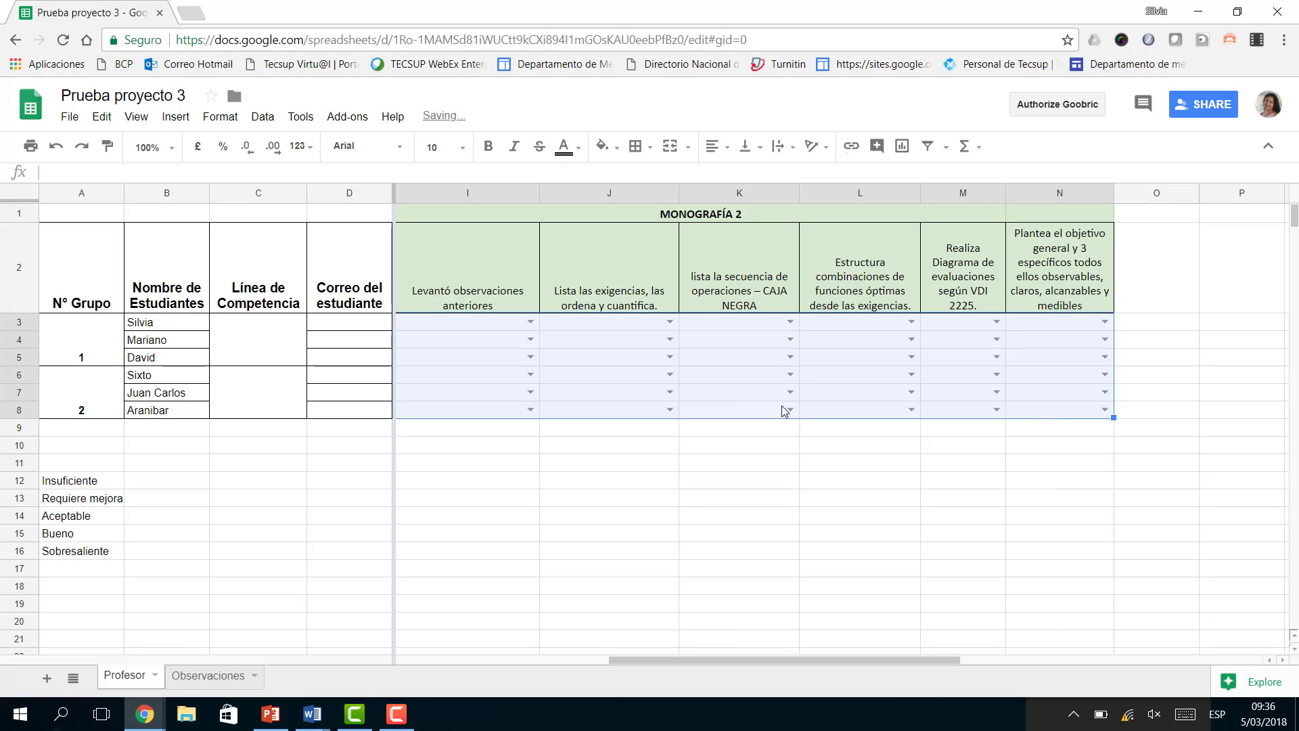
left_click_drag(800, 661, 458, 650)
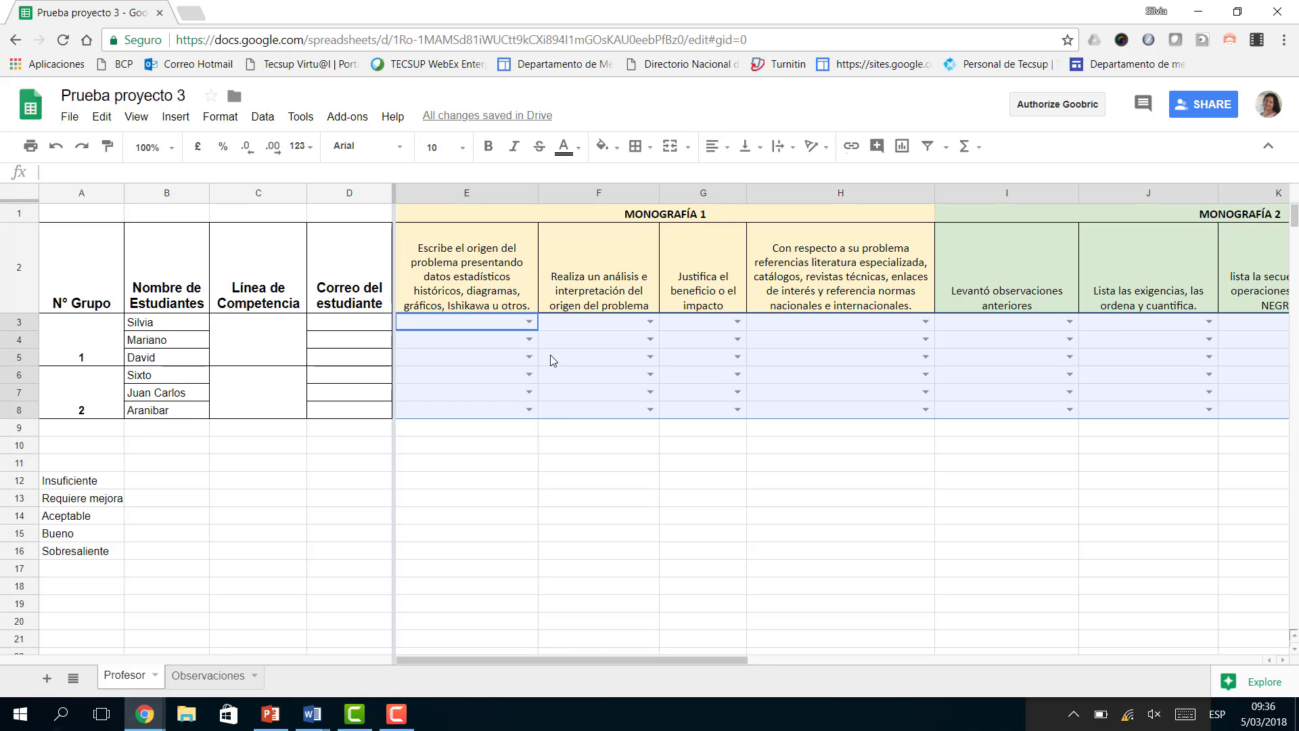
- Rate the first student's Monografía 1 criteria: Requiere mejora in E3, Bueno in F3 and Sobresaliente in G3
left_click(528, 321)
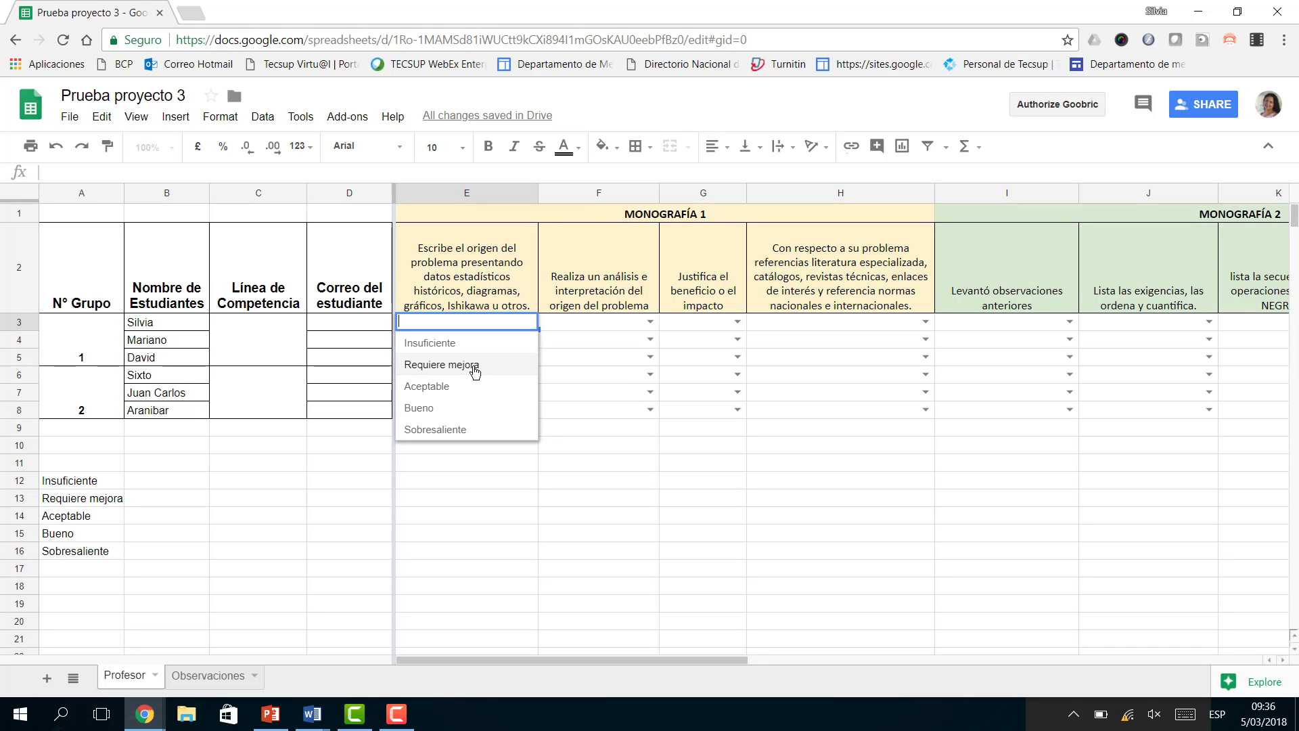
left_click(477, 374)
left_click(650, 322)
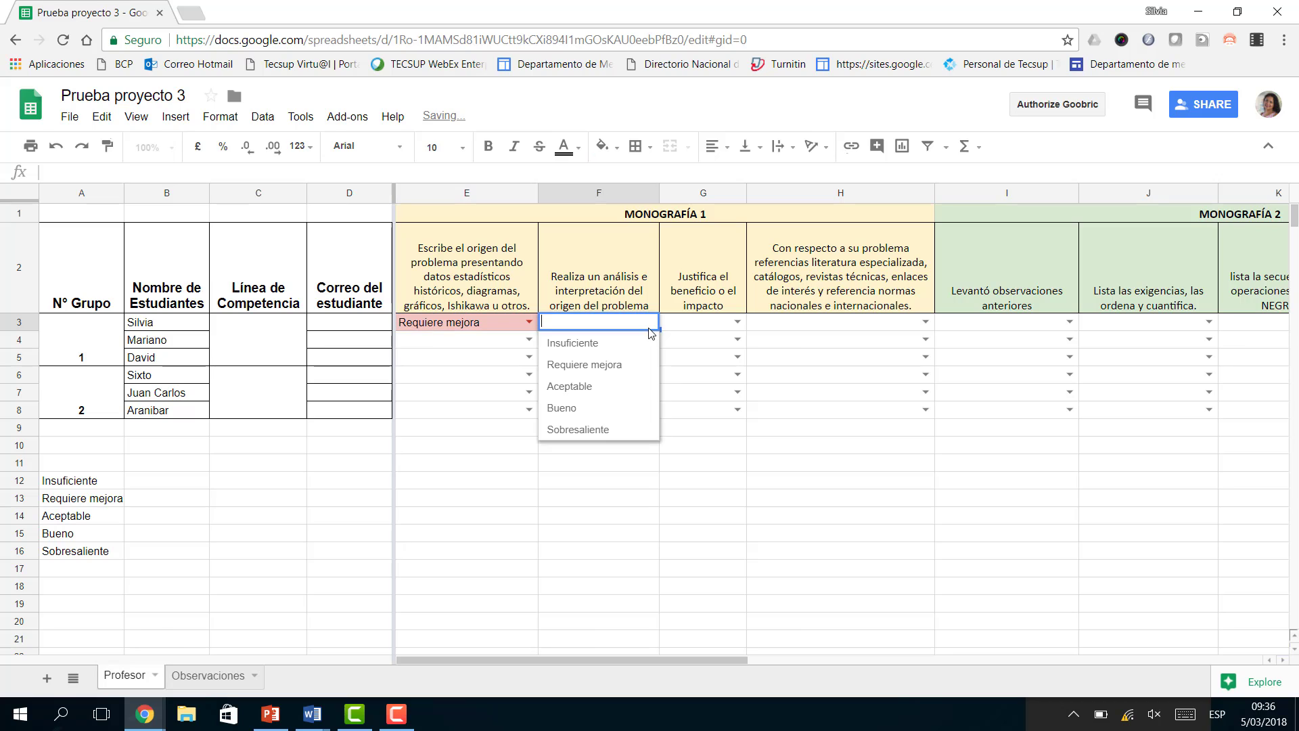
left_click(601, 417)
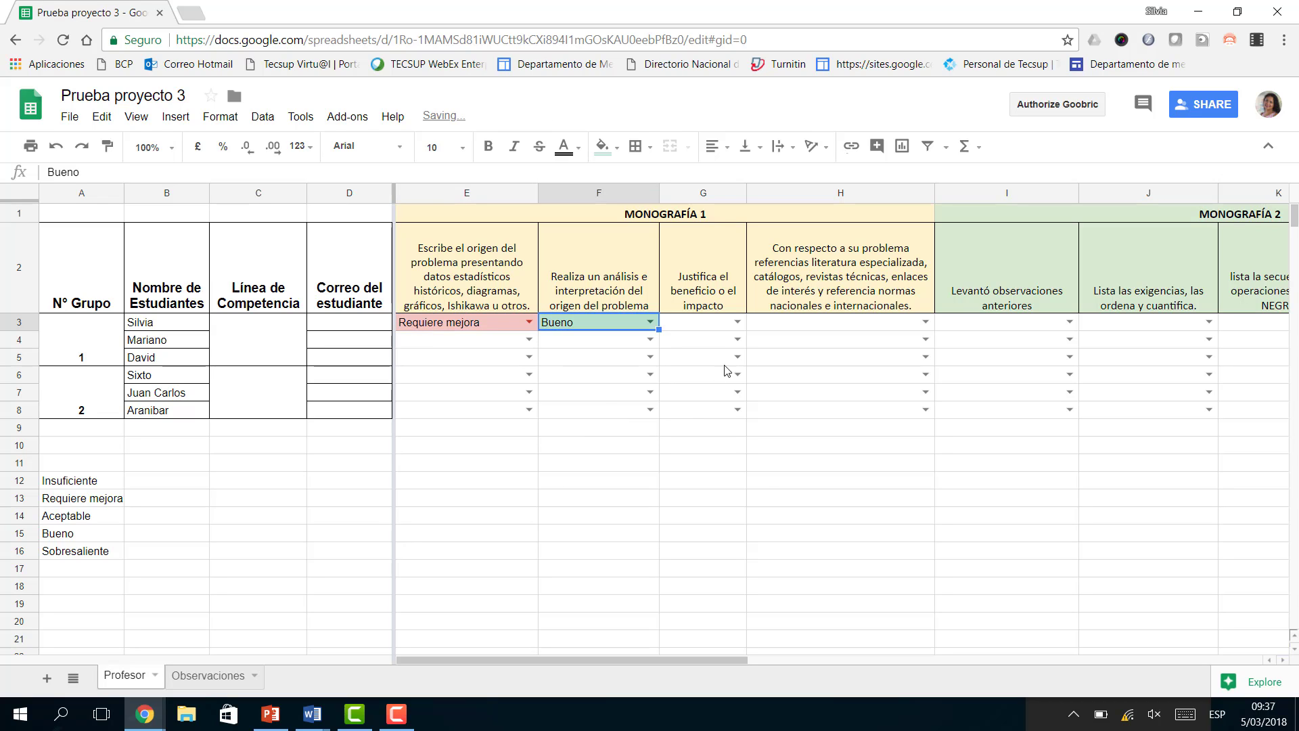
left_click(738, 322)
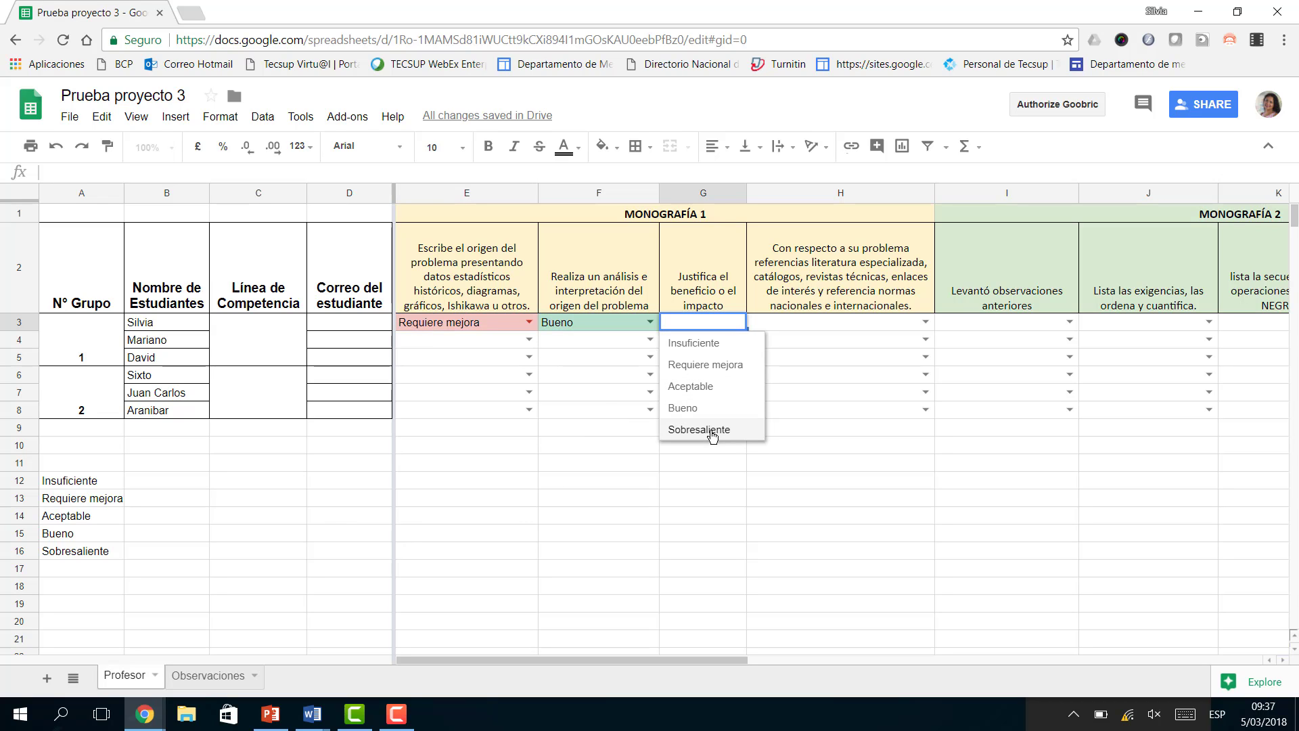
left_click(708, 429)
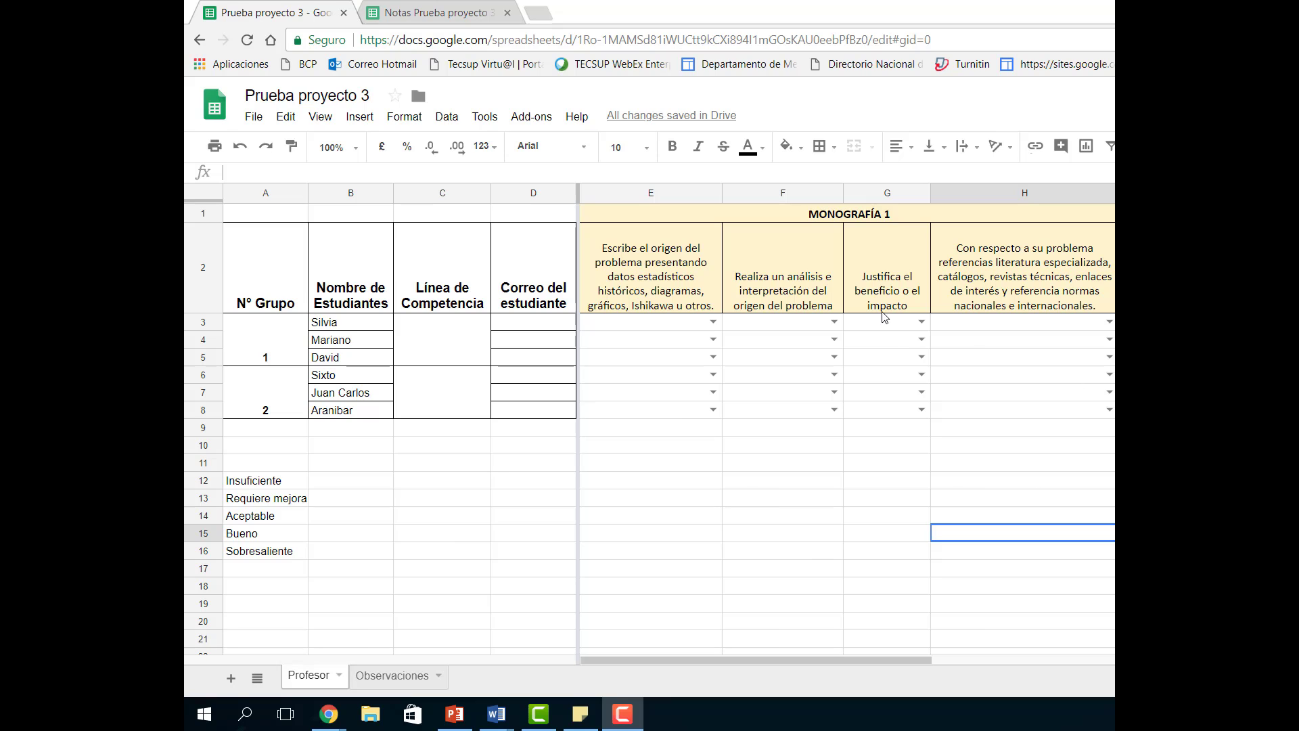
- Switch to the Notas Prueba proyecto 3 spreadsheet and compare its student rows and rating headers with Prueba proyecto 3
left_click(433, 13)
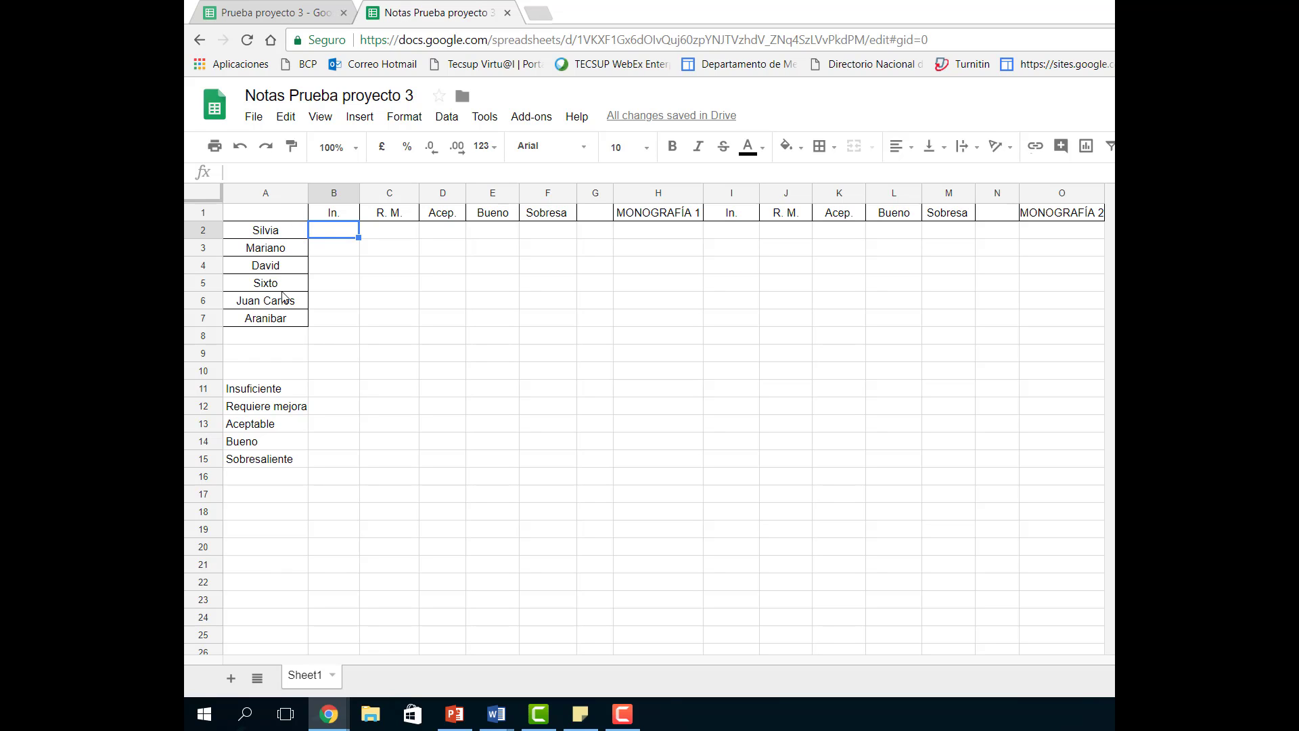
left_click(298, 15)
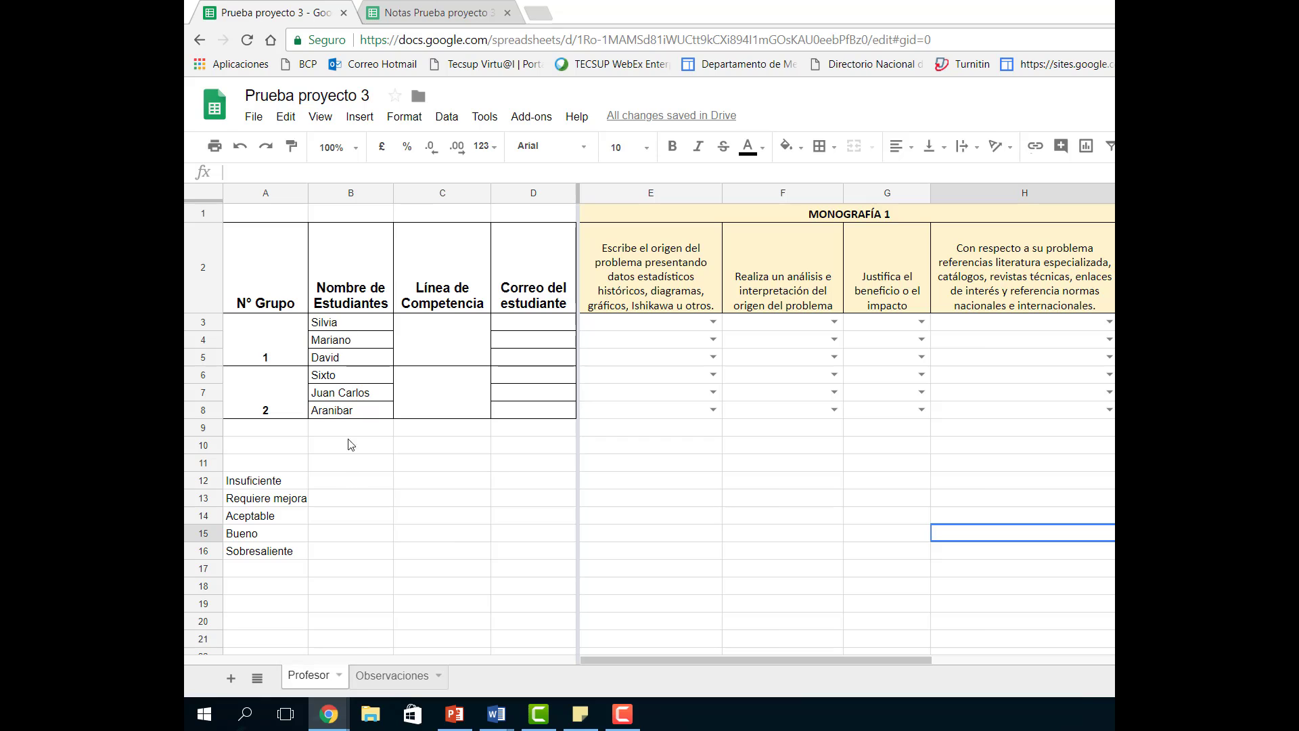
left_click(417, 14)
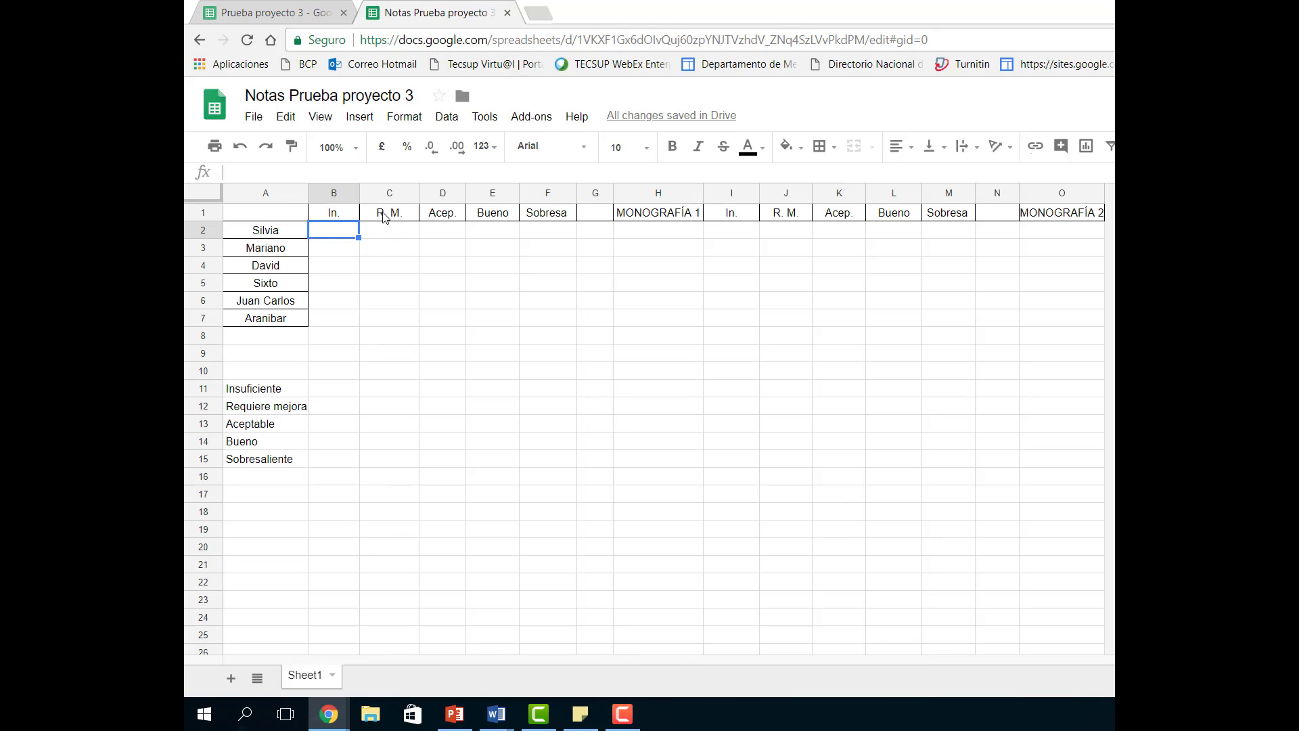
left_click(408, 217)
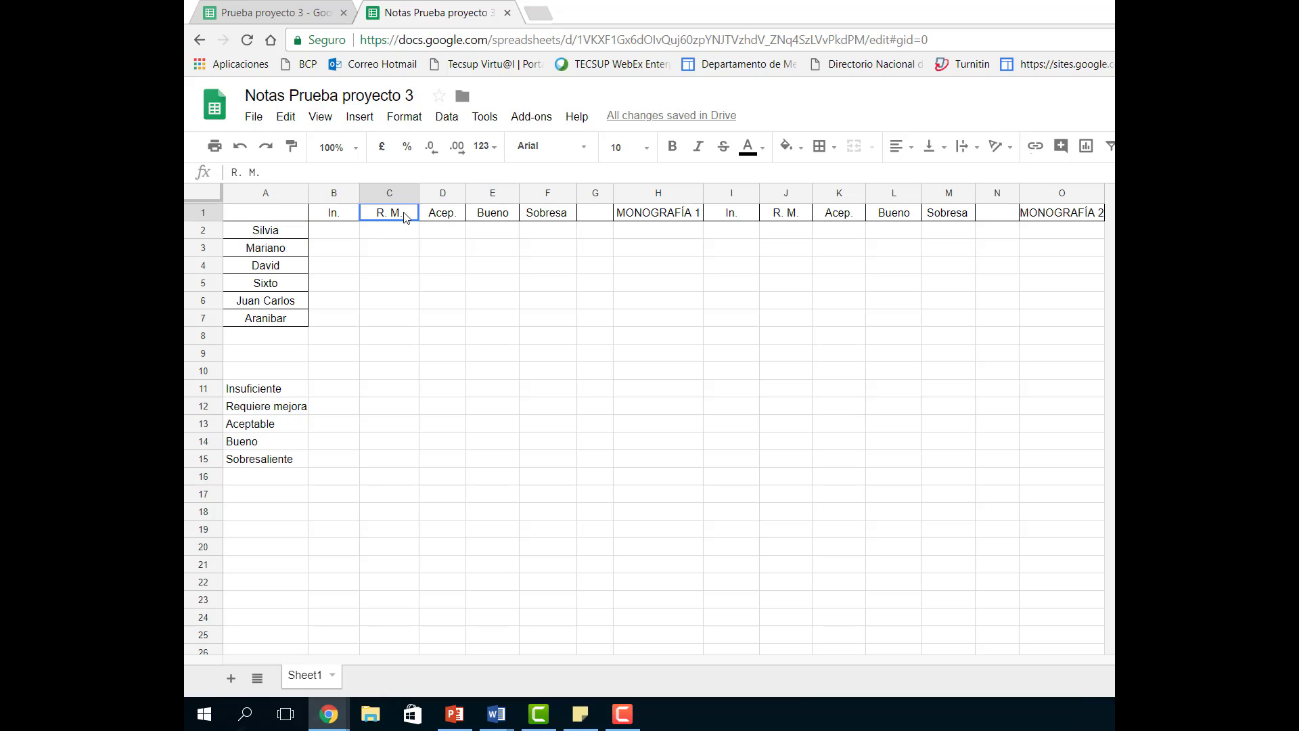
left_click(443, 218)
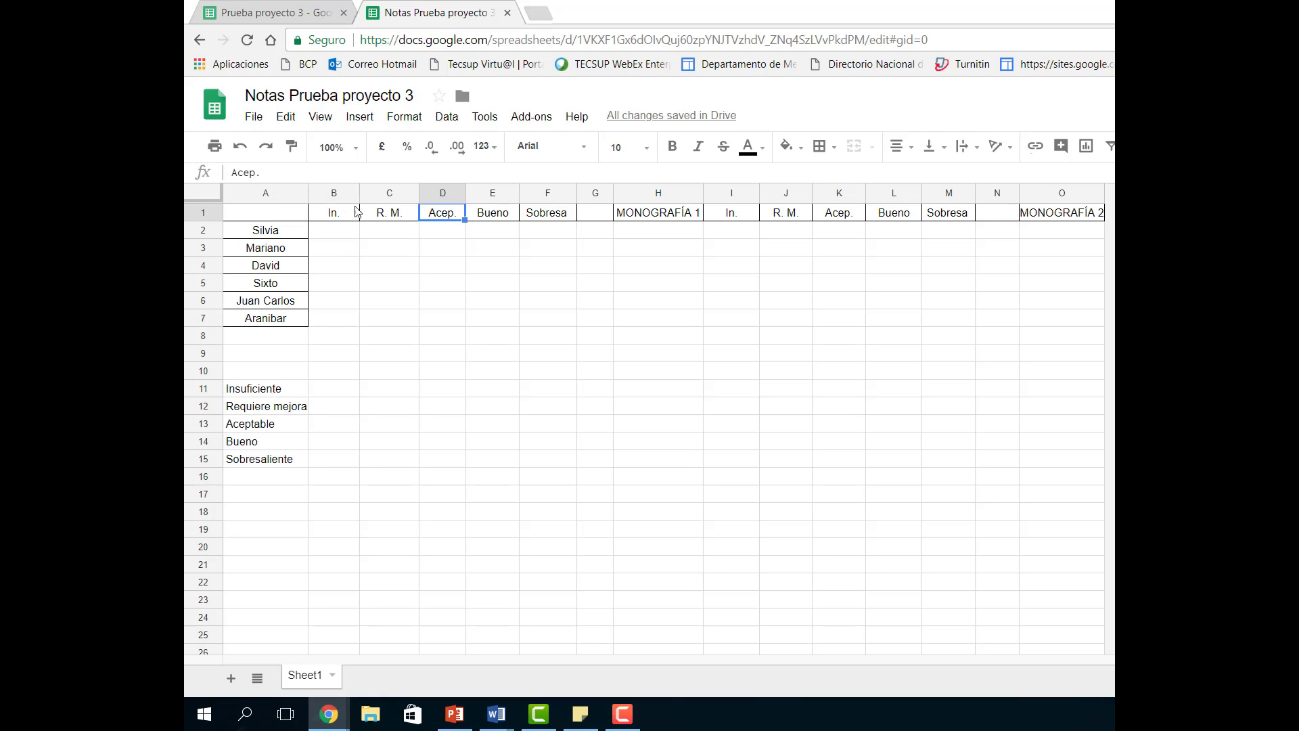
- Start a COUNTIF formula in cell B2 with a nested IMPORTRANGE as its range
left_click(340, 235)
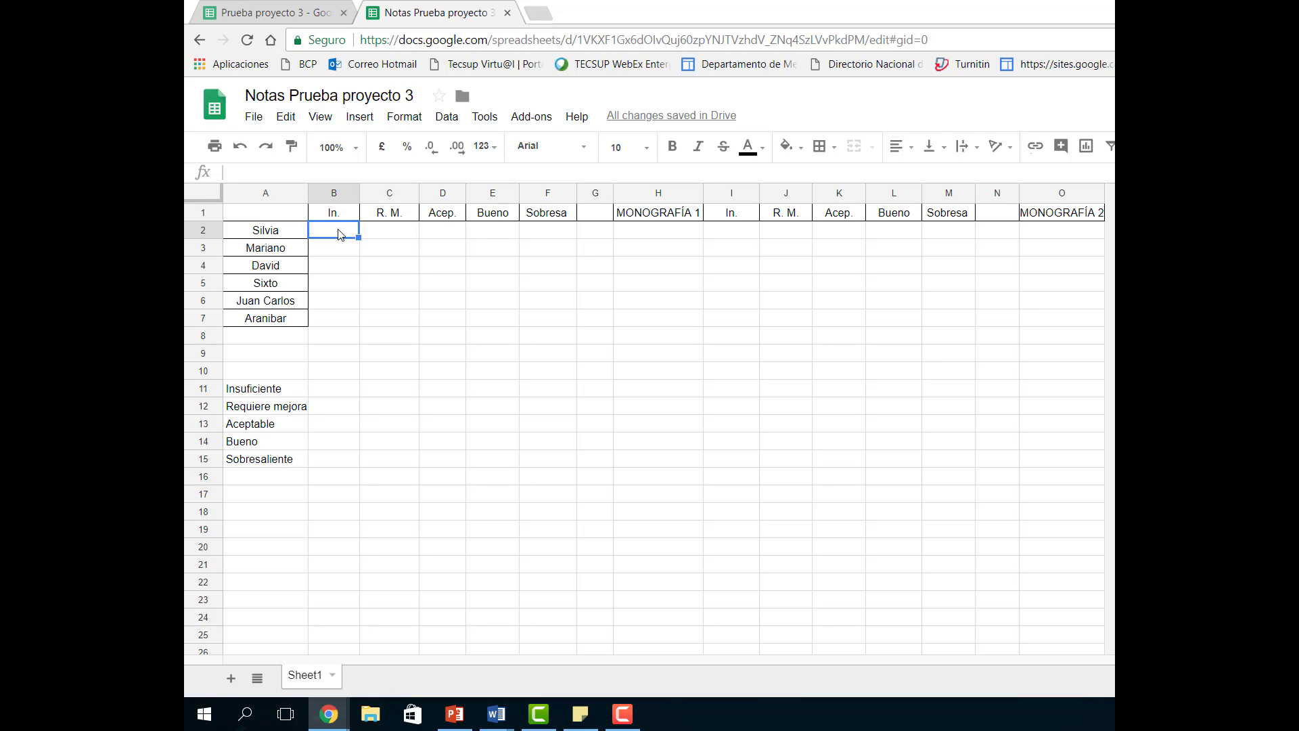
type("=")
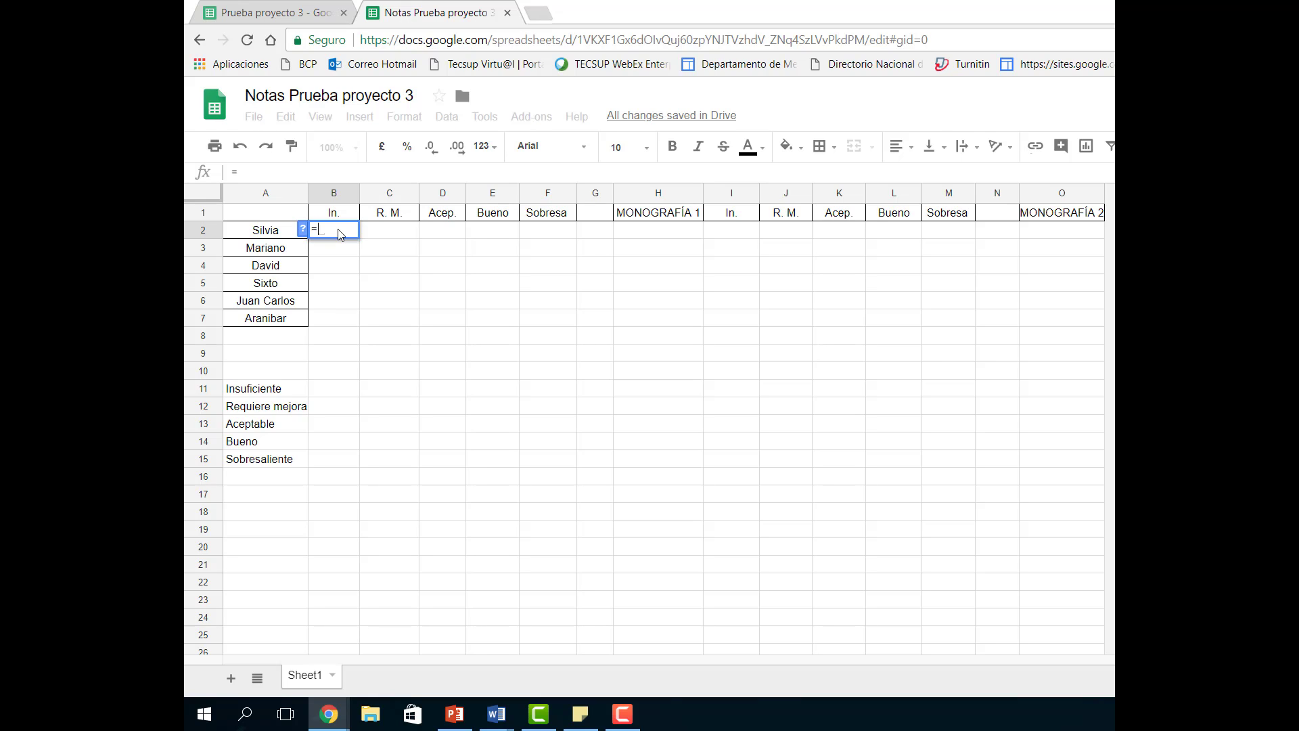
type(" coun")
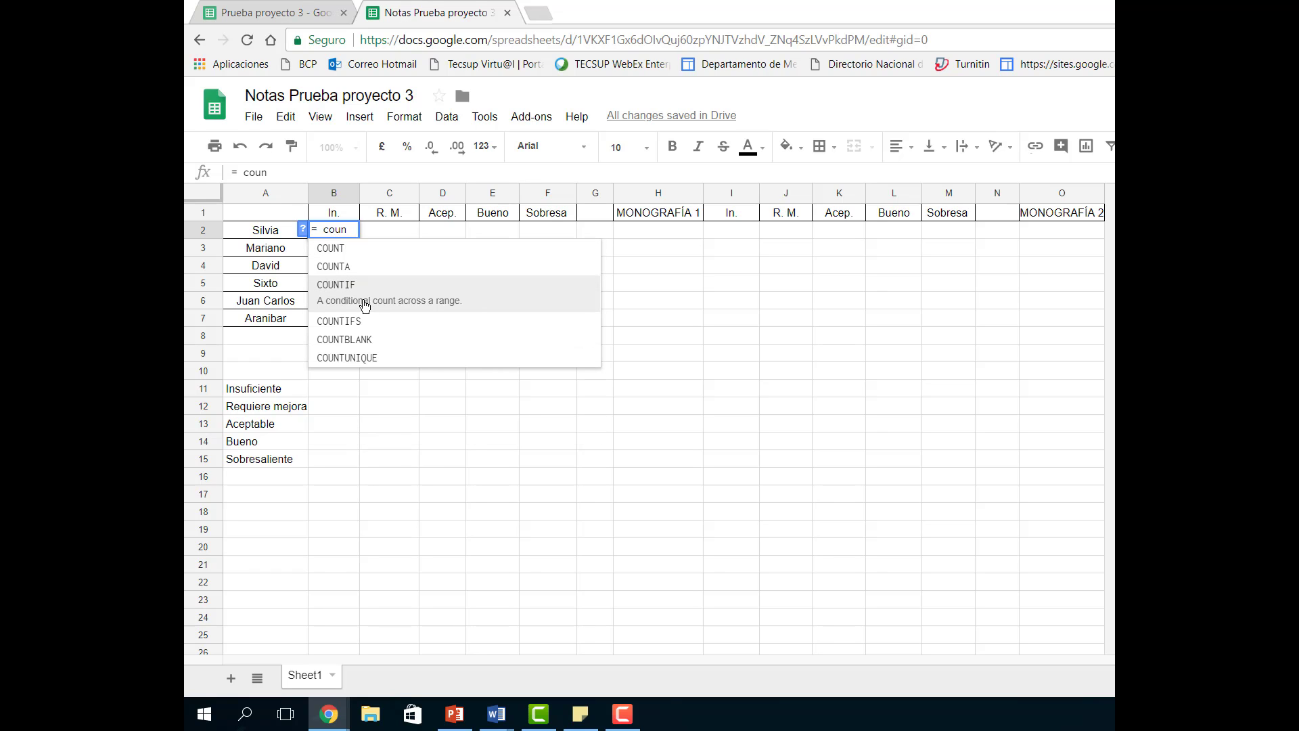
left_click(364, 306)
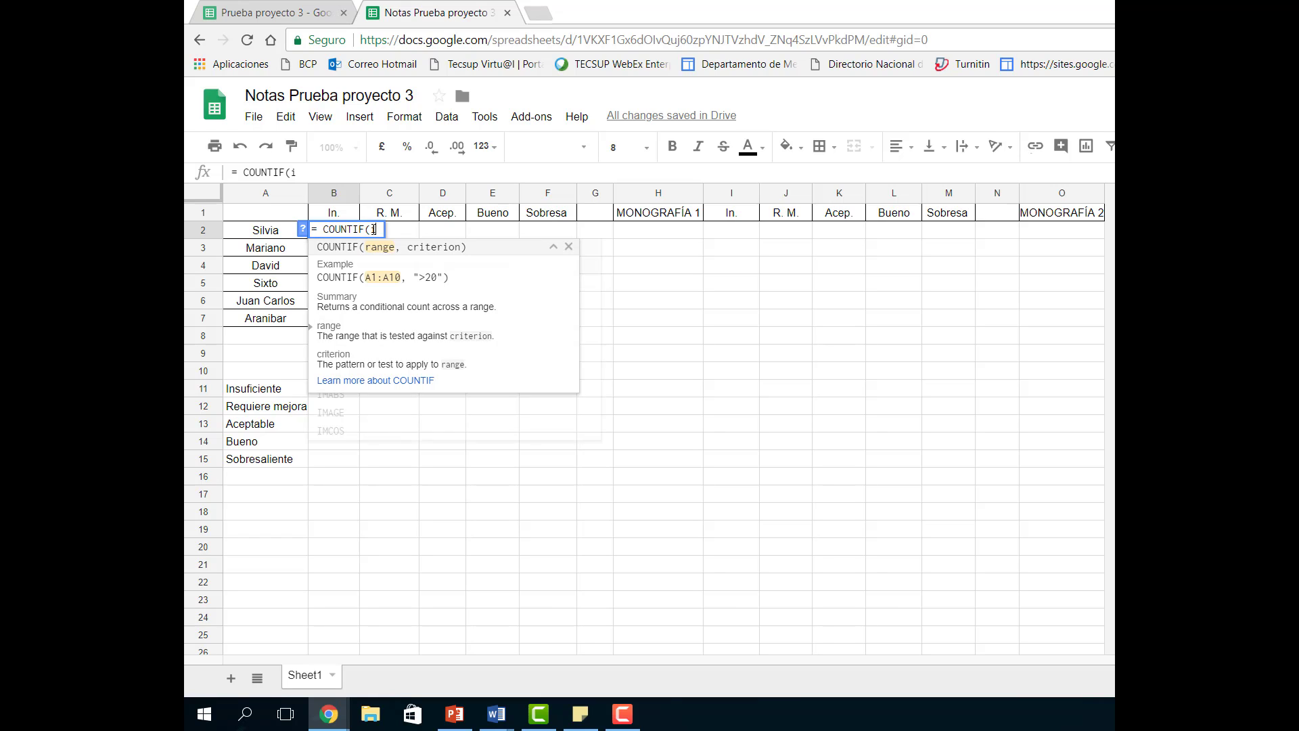
type("impo")
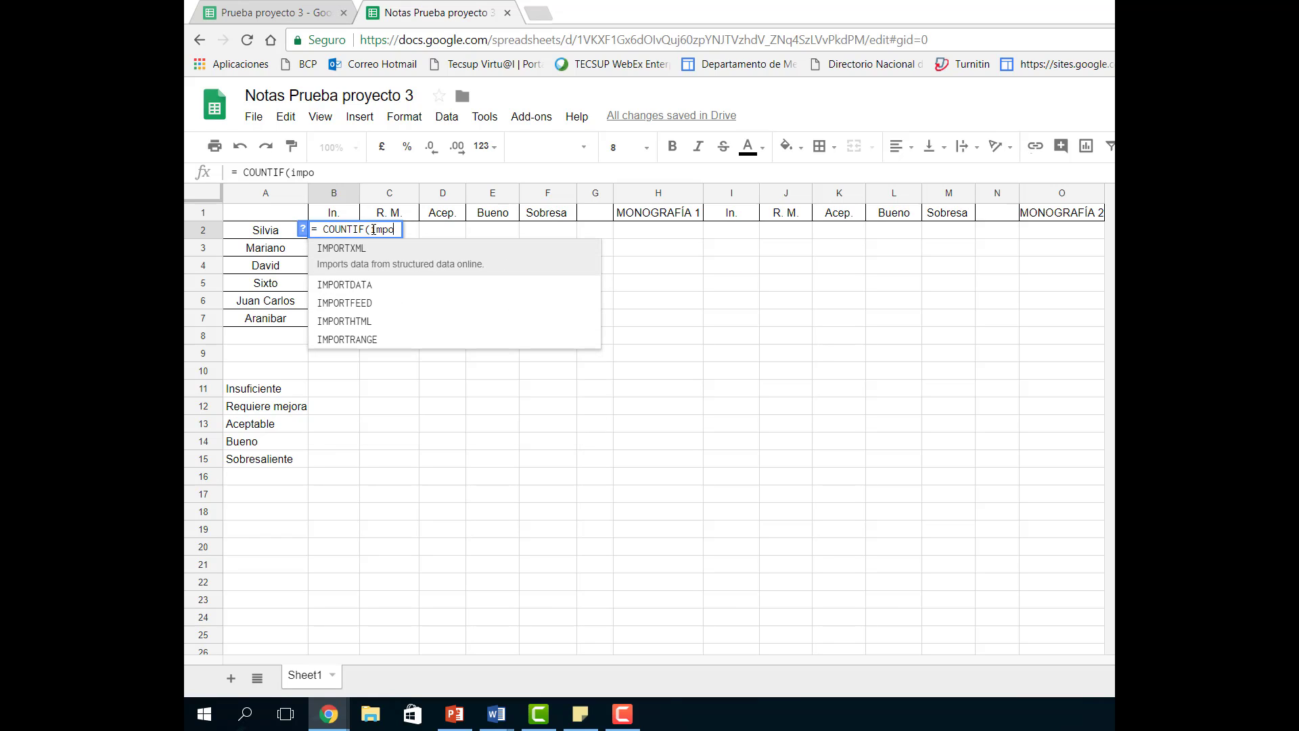
left_click(368, 336)
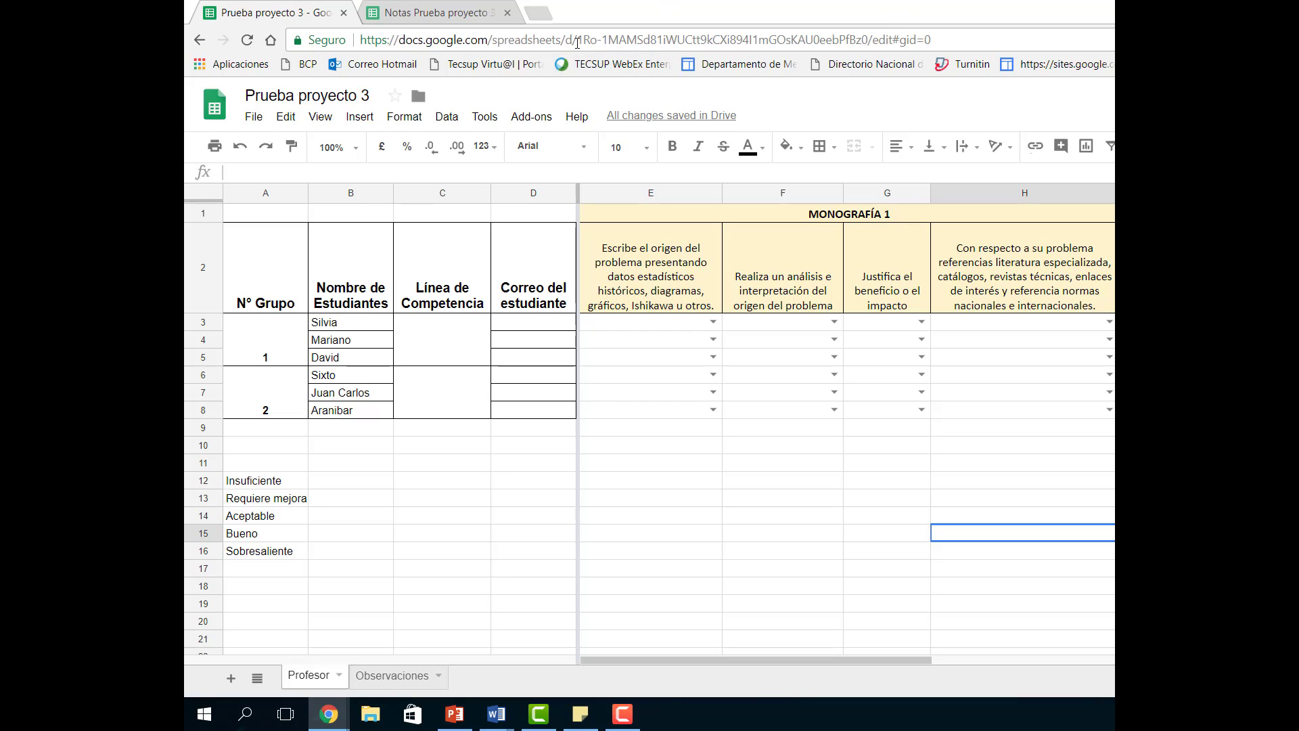
- Copy the spreadsheet ID from the web address of Prueba proyecto 3
left_click(579, 42)
left_click(579, 42)
key("shift+Right")
key("shift+Right")
key("shift+Right")
key("shift+Right")
key("shift+Right")
key("shift+Right")
key("shift+Right")
key("shift+Right")
key("shift+Right")
key("shift+Right")
key("shift+Right")
key("shift+Right")
key("shift+Right")
key("shift+Right")
key("shift+Right")
key("shift+Right")
key("shift+Right")
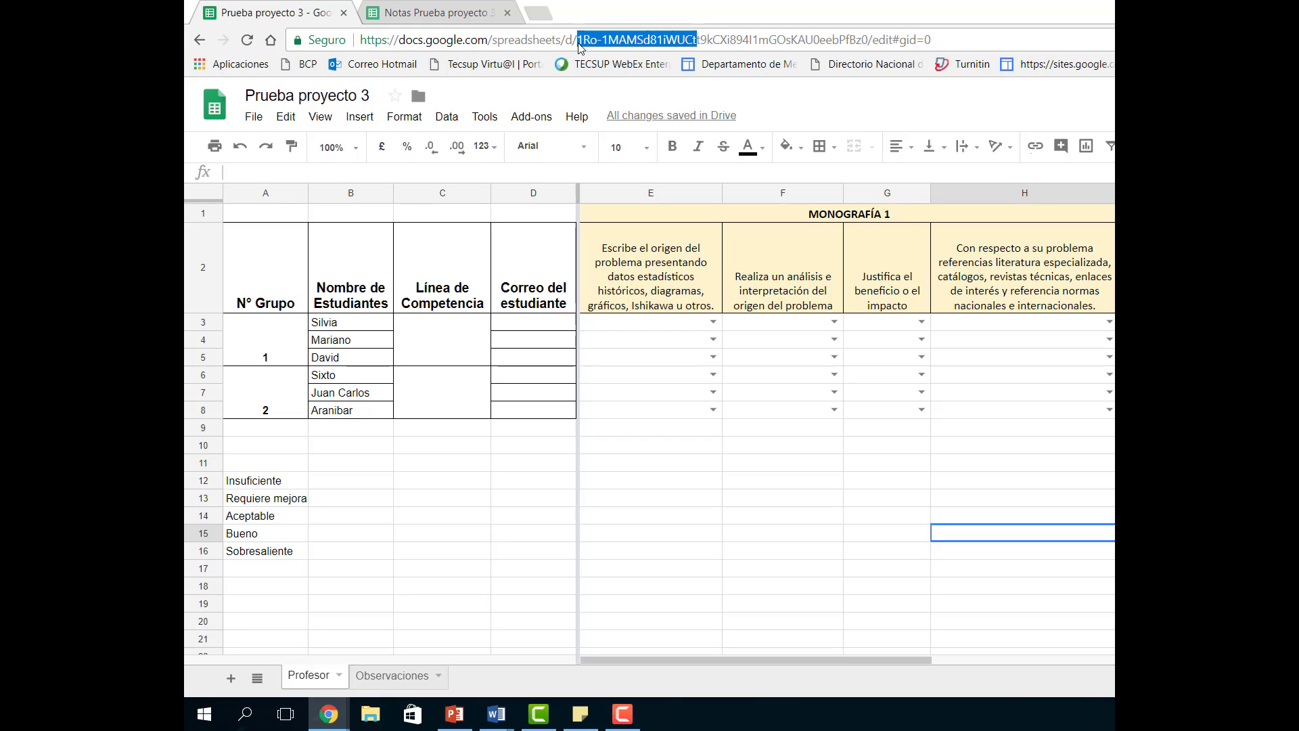
key("shift+Right")
key("shift+Right")
key("shift+Right")
key("shift+Right")
key("shift+Right")
key("shift+Right")
key("shift+Right")
key("shift+Right")
key("shift+Right")
key("shift+Right")
key("shift+Right")
key("shift+Right")
key("shift+Right")
key("shift+Right")
key("shift+Right")
key("shift+Right")
key("shift+Right")
key("shift+Right")
key("shift+Right")
key("shift+Right")
key("ctrl+c")
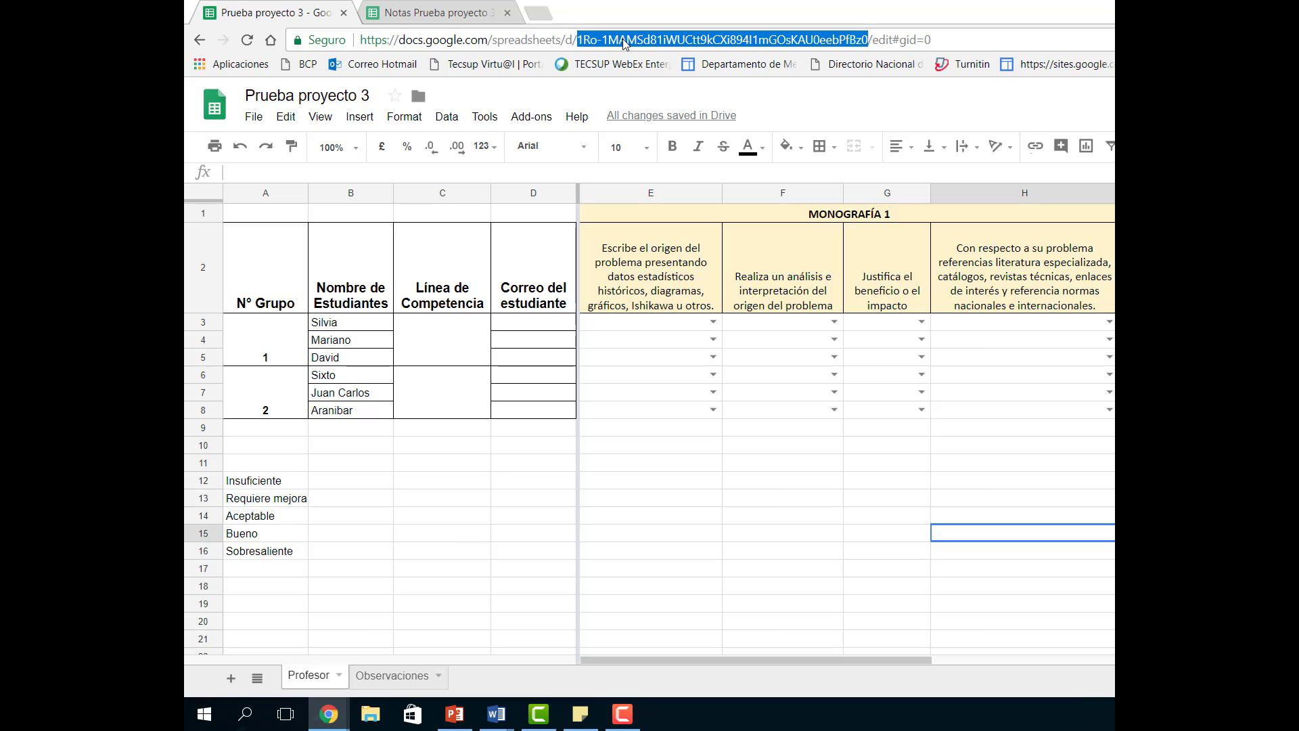
- Paste the copied spreadsheet ID in quotes as IMPORTRANGE's first argument in Notas Prueba proyecto 3, and open the quoted range argument
left_click(424, 15)
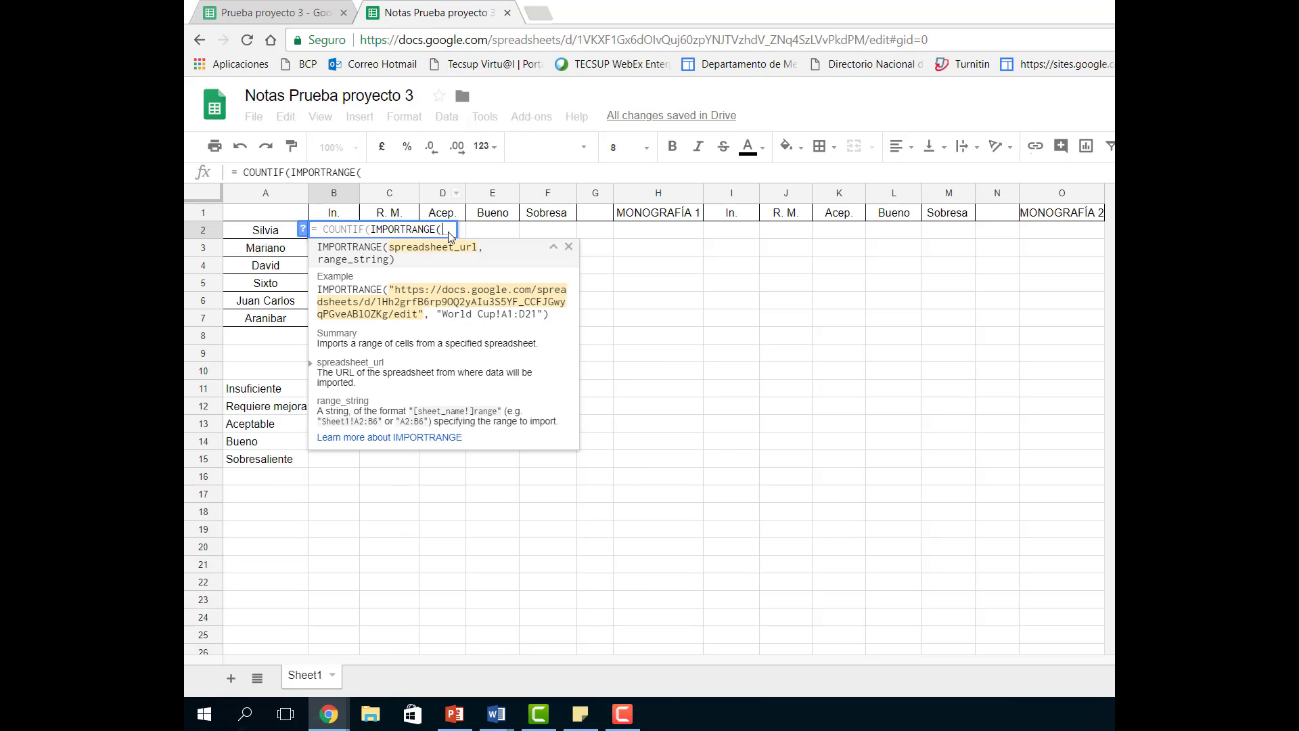
type("\"")
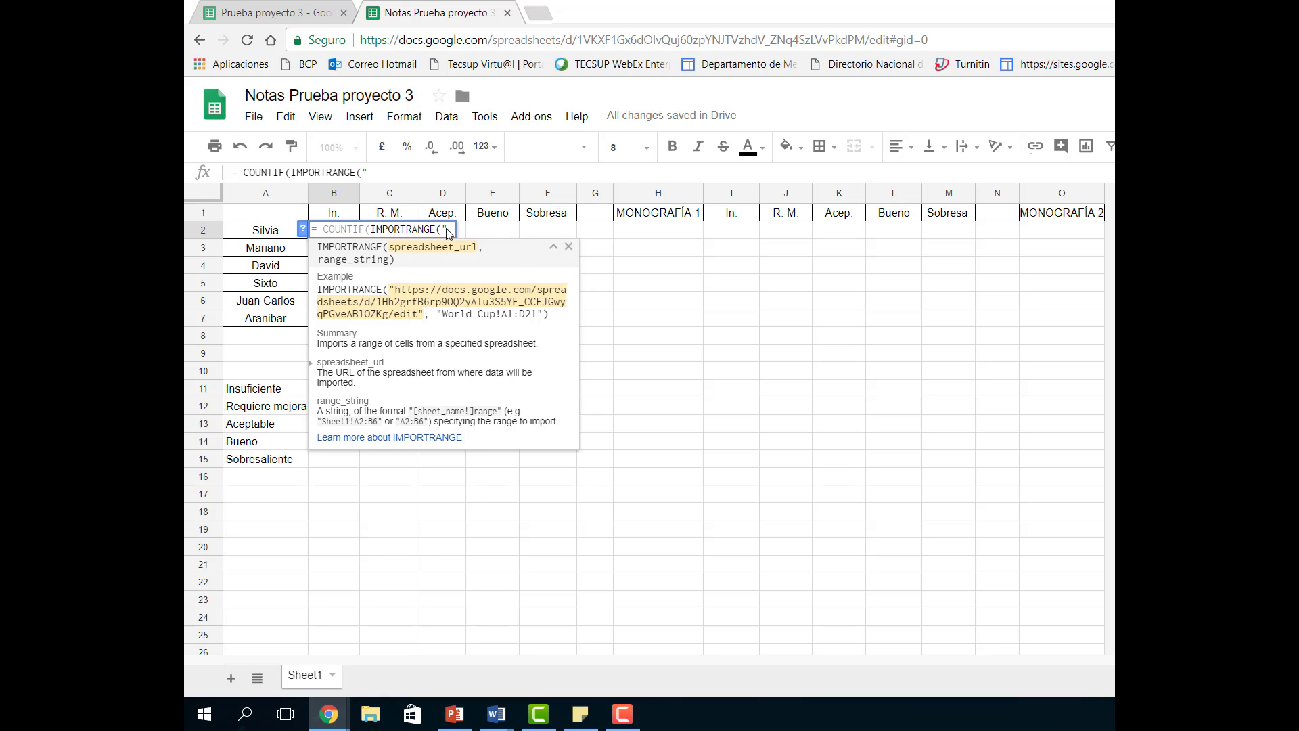
key("ctrl+v")
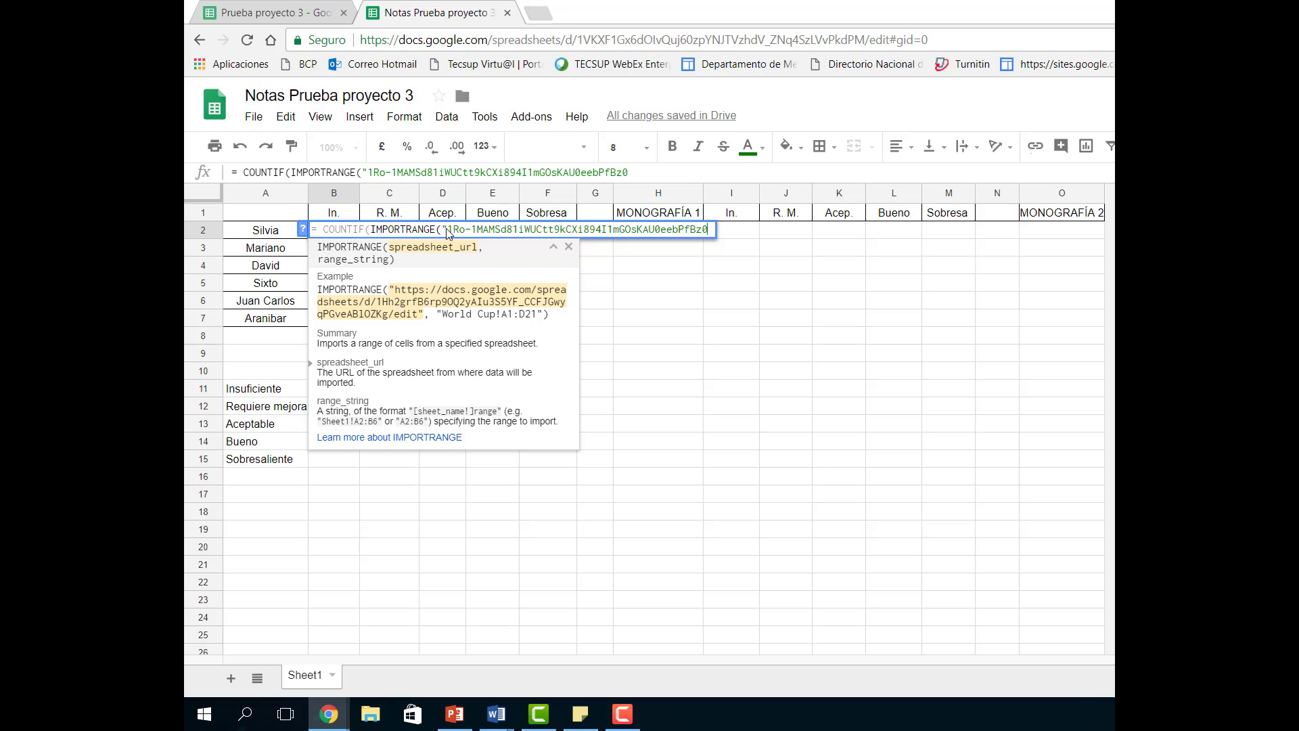
type("\", ")
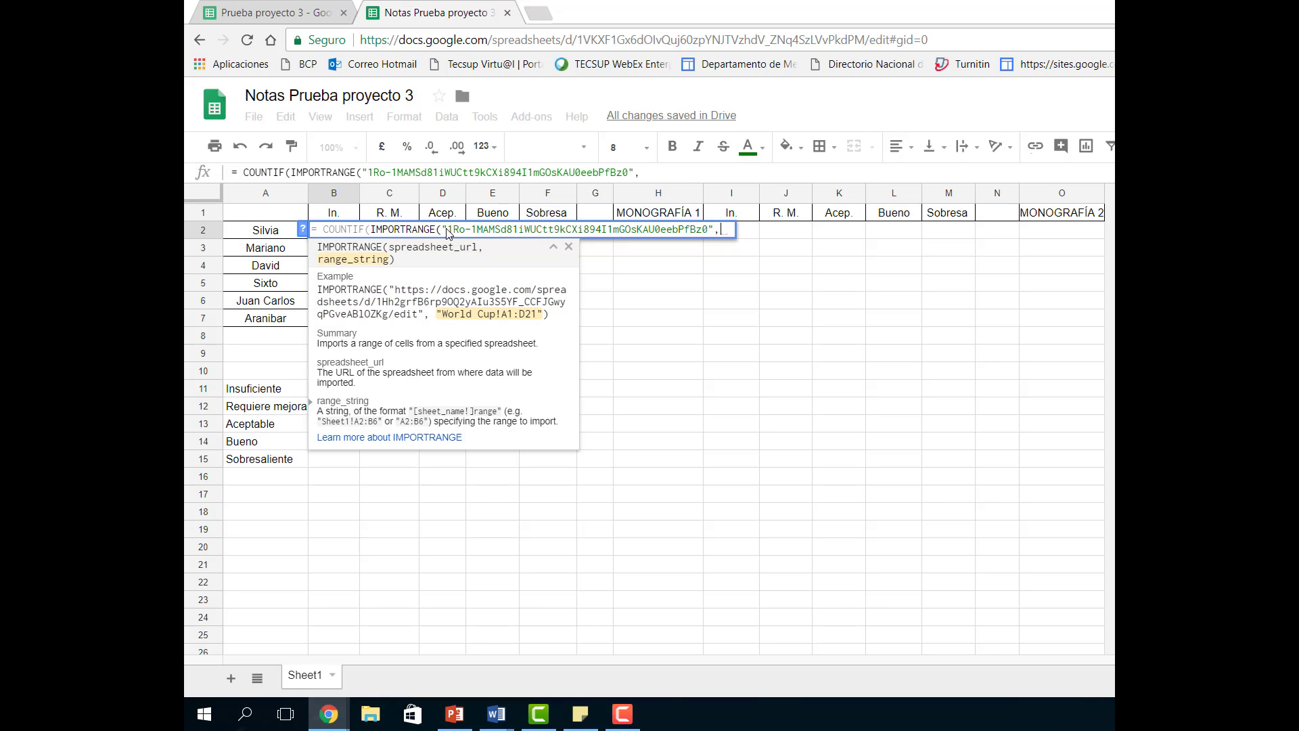
type("\"")
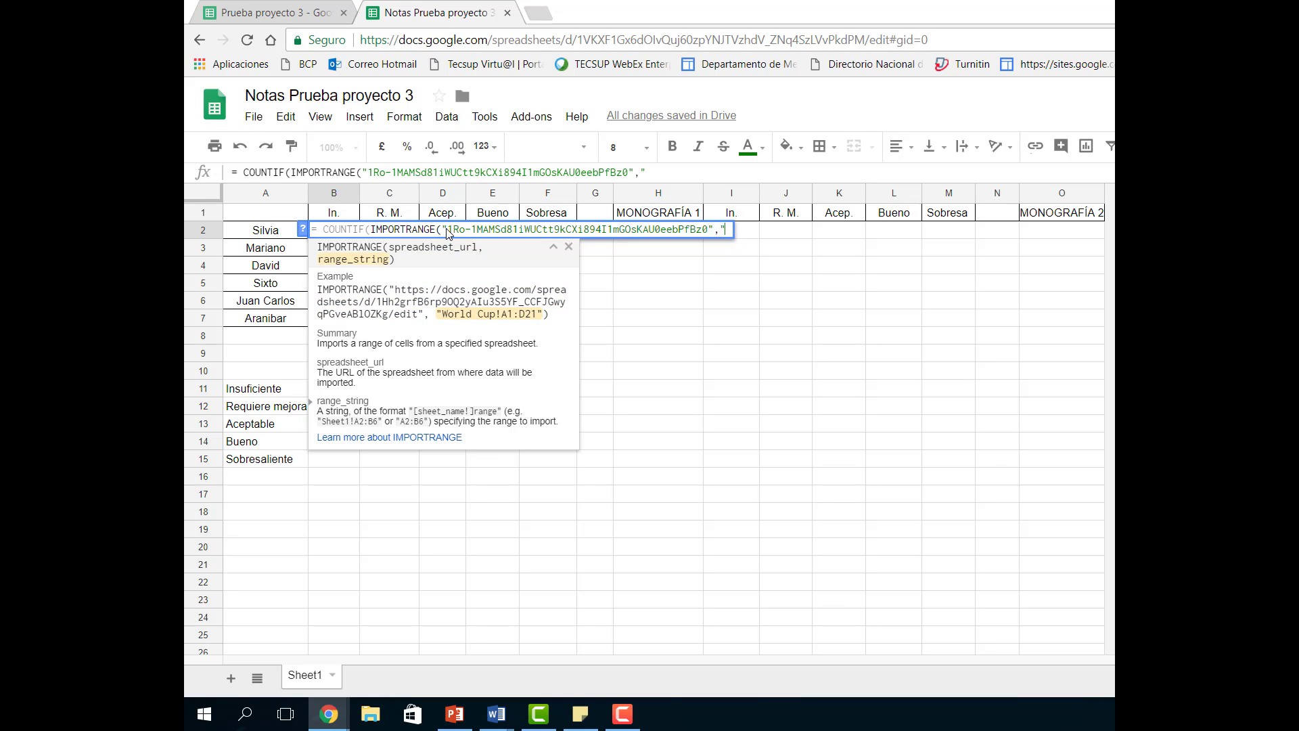
- Check the source sheet's exact name in Prueba proyecto 3 and begin B2's IMPORTRANGE range string with "Profesor!"
left_click(271, 12)
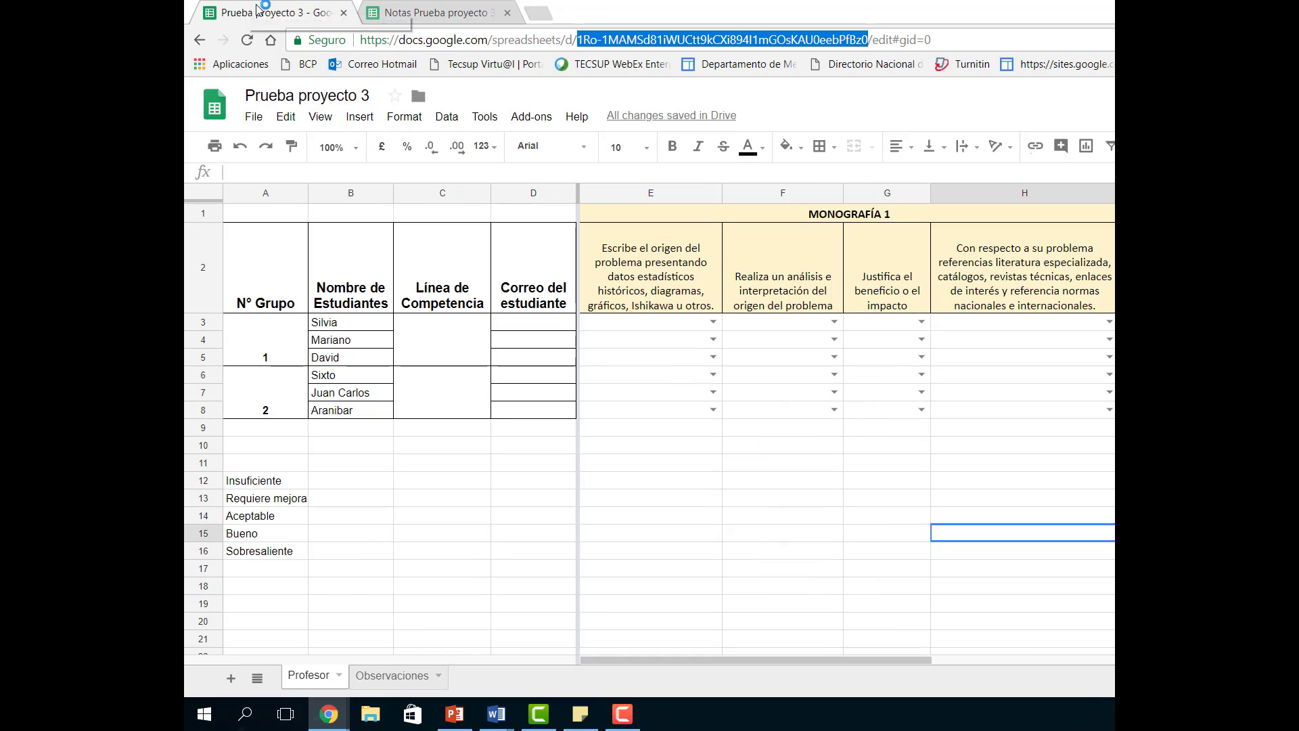
right_click(311, 682)
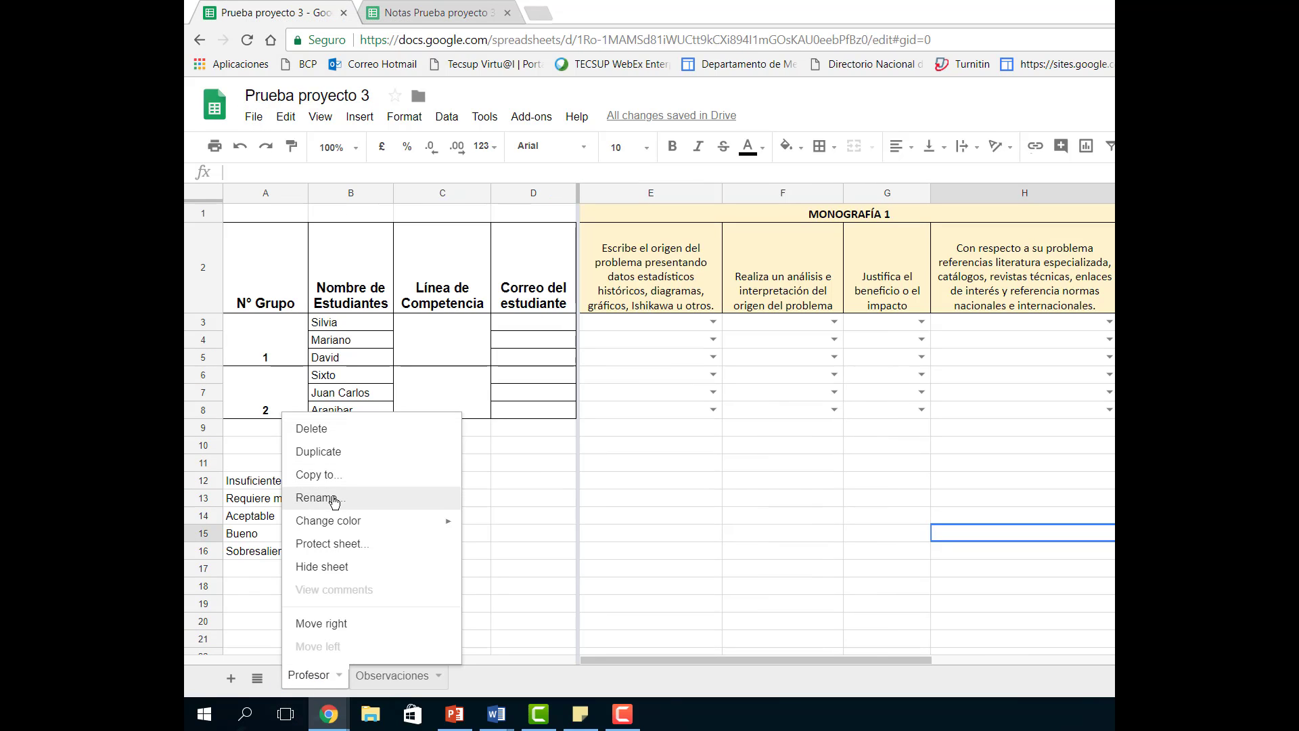
left_click(332, 498)
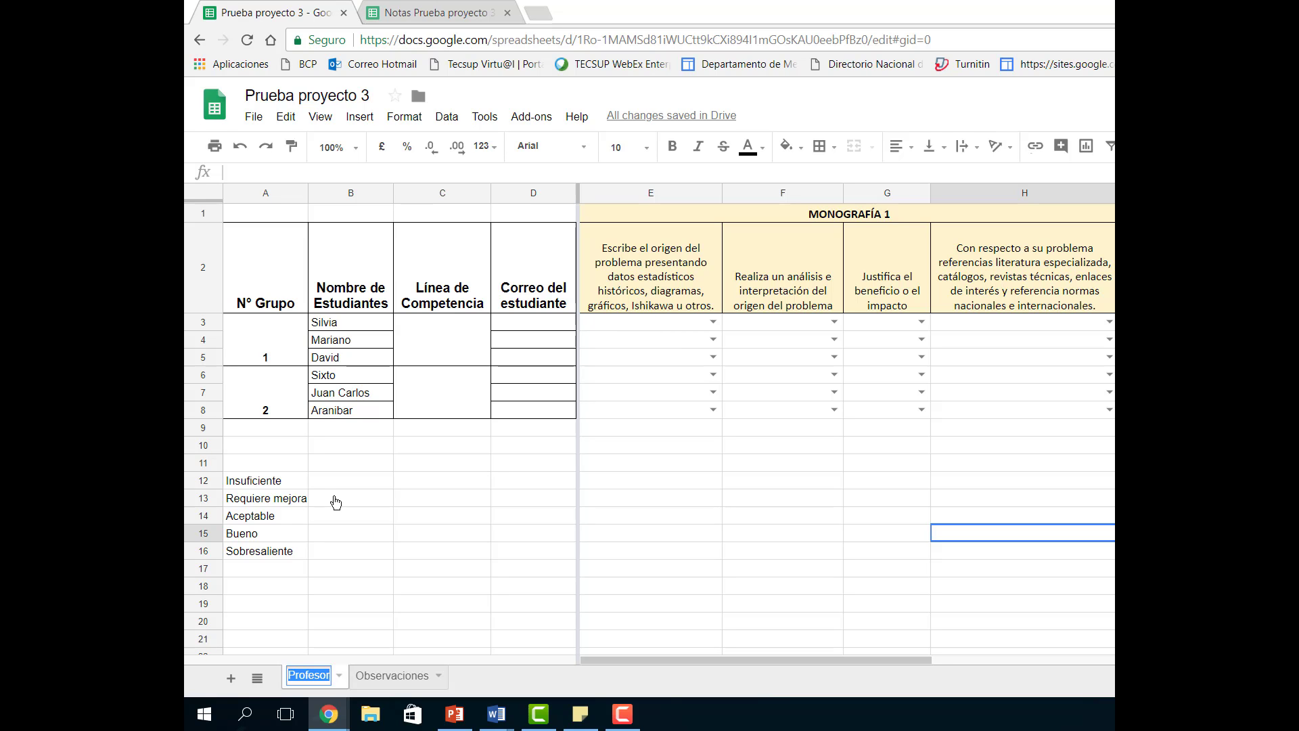
key("Return")
left_click(400, 627)
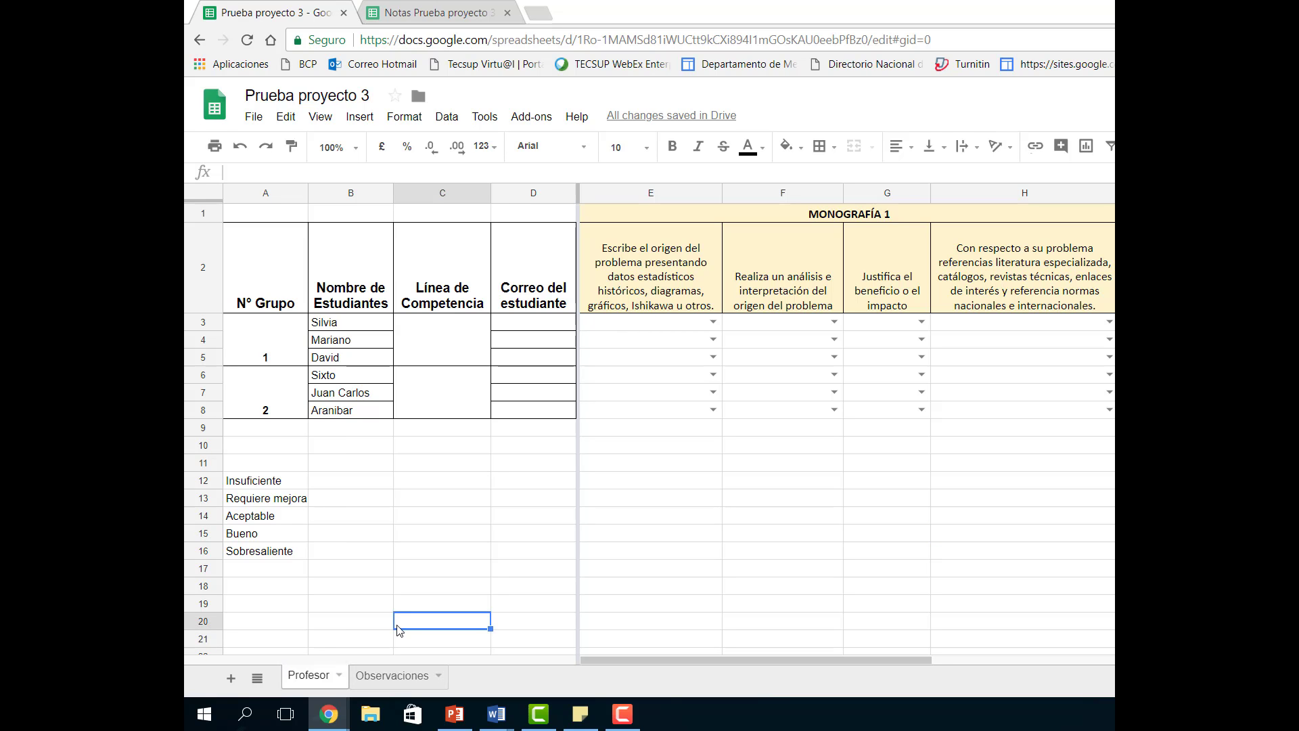
left_click(434, 11)
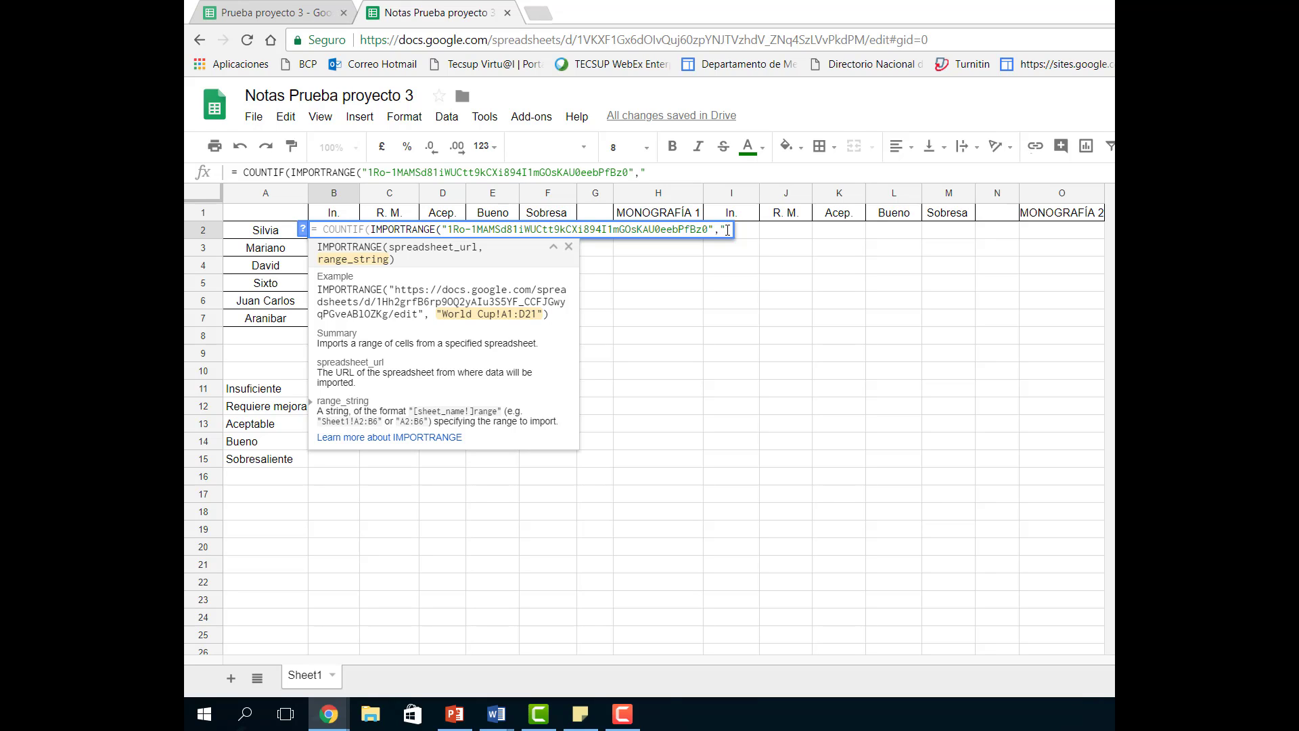
type("Profesor")
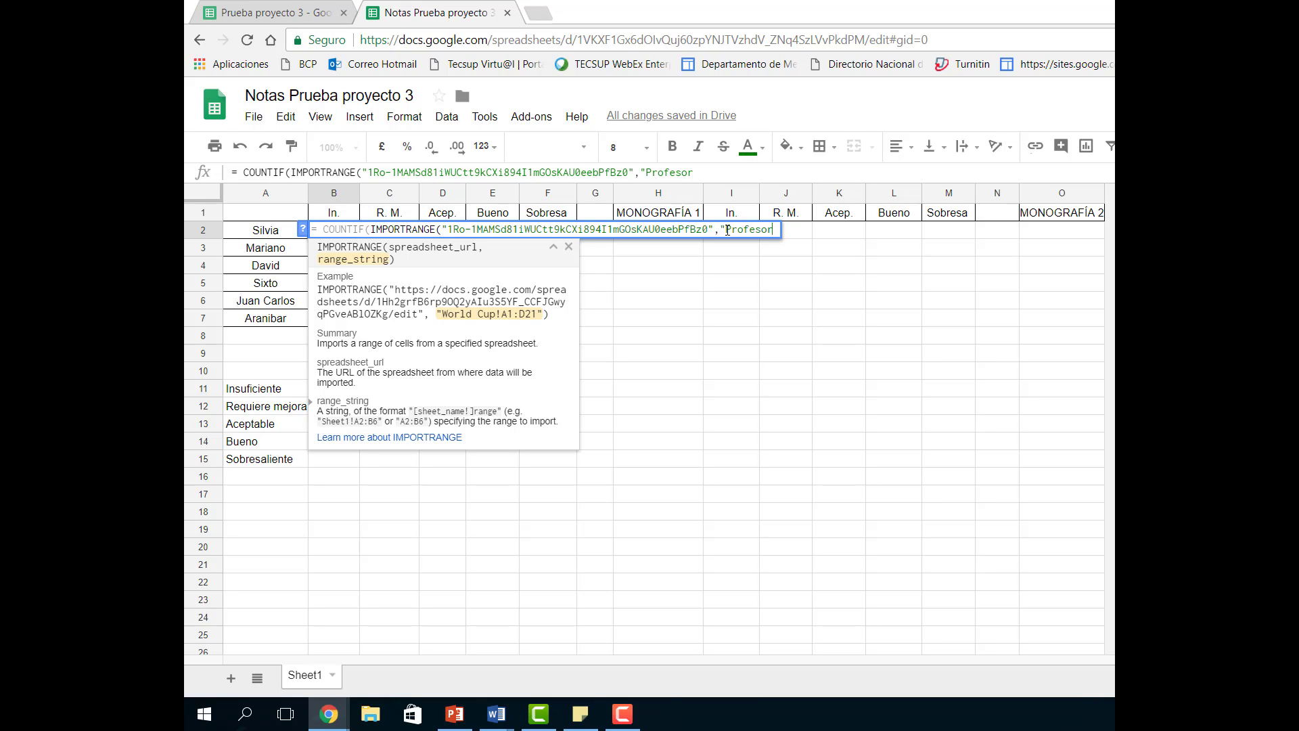
type("!")
- Check the first student's Monografía 1 cells in Prueba proyecto 3, and complete B2's IMPORTRANGE with the range e3:h3
left_click(287, 12)
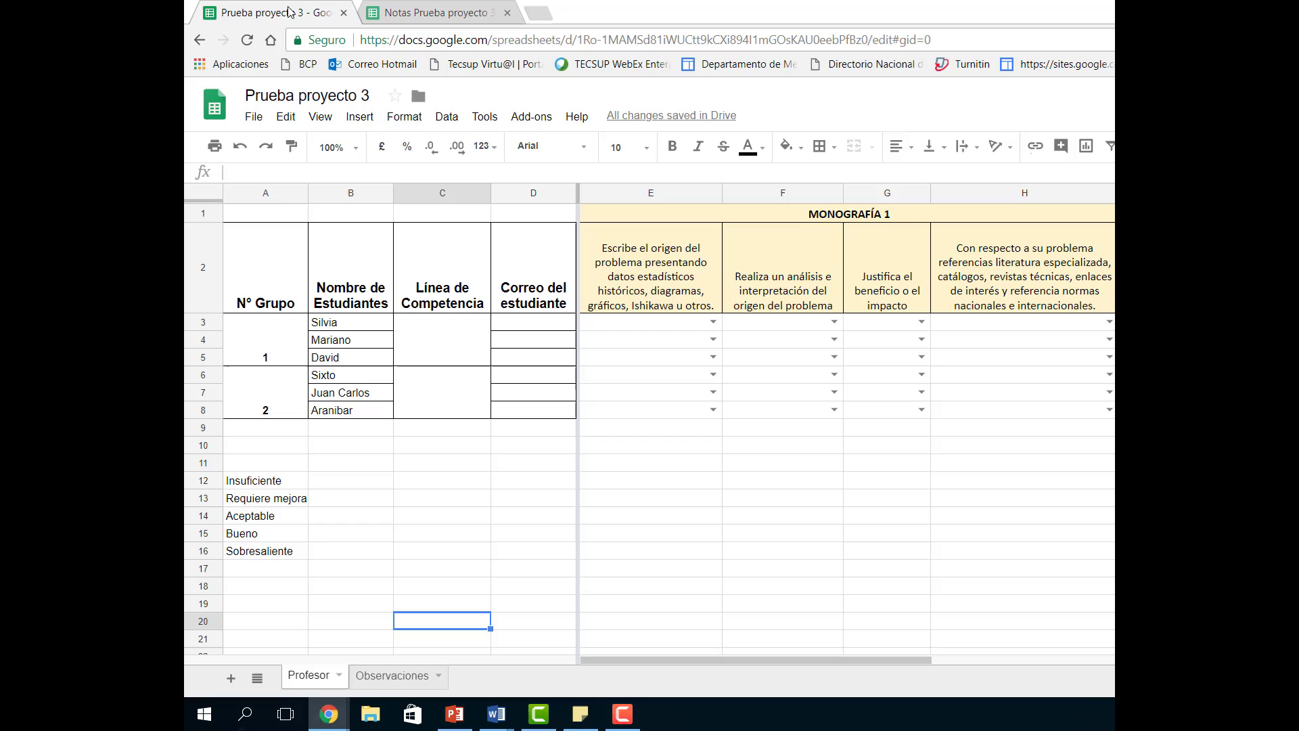
left_click(648, 328)
key("shift+Right")
key("shift+Right")
key("shift+Right")
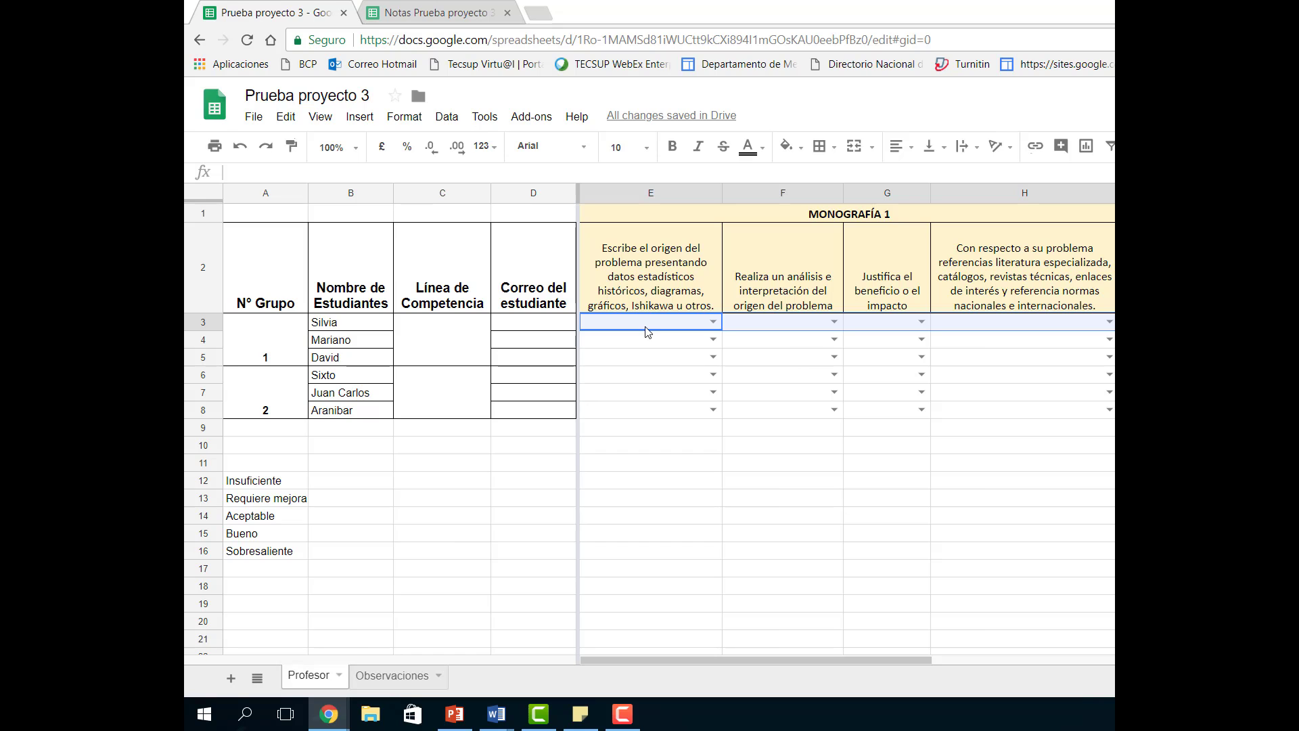
left_click(449, 12)
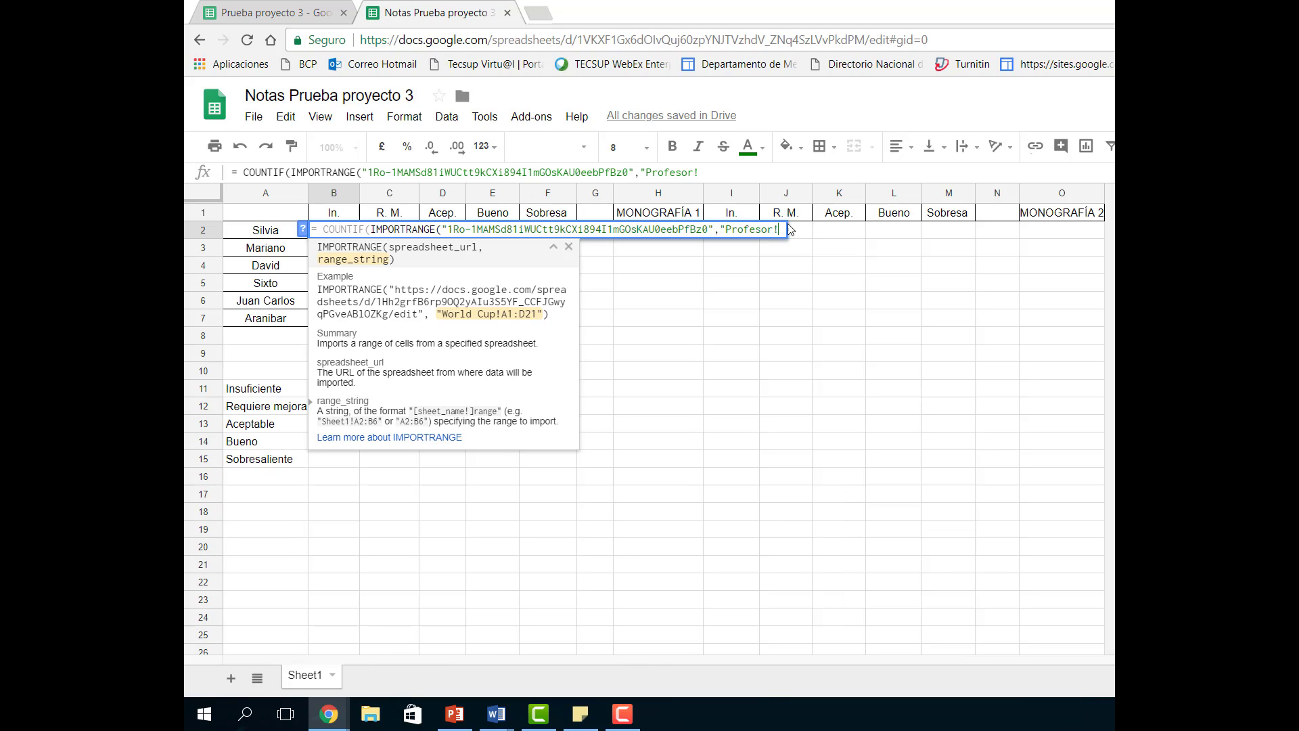
type("e3:h3\")")
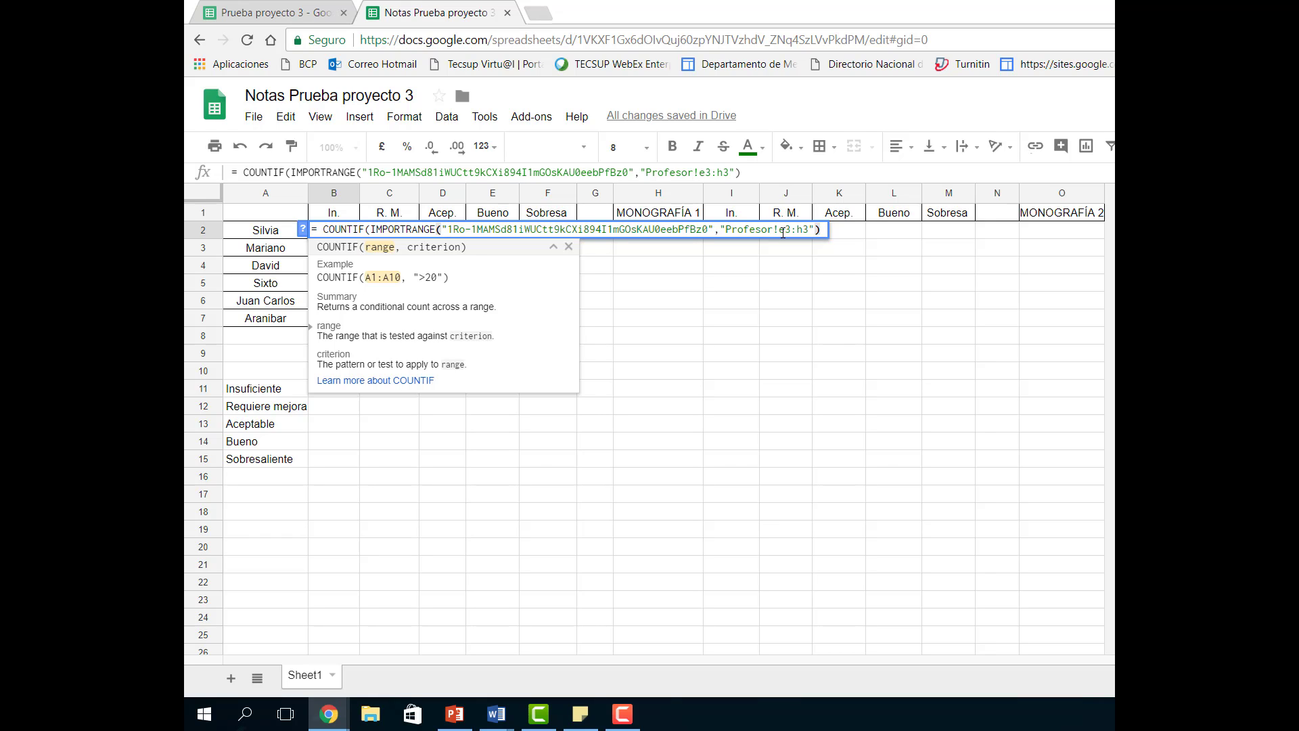
- Open a quoted criterion argument in B2's COUNTIF formula and copy the text Insuficiente from A11
type(",")
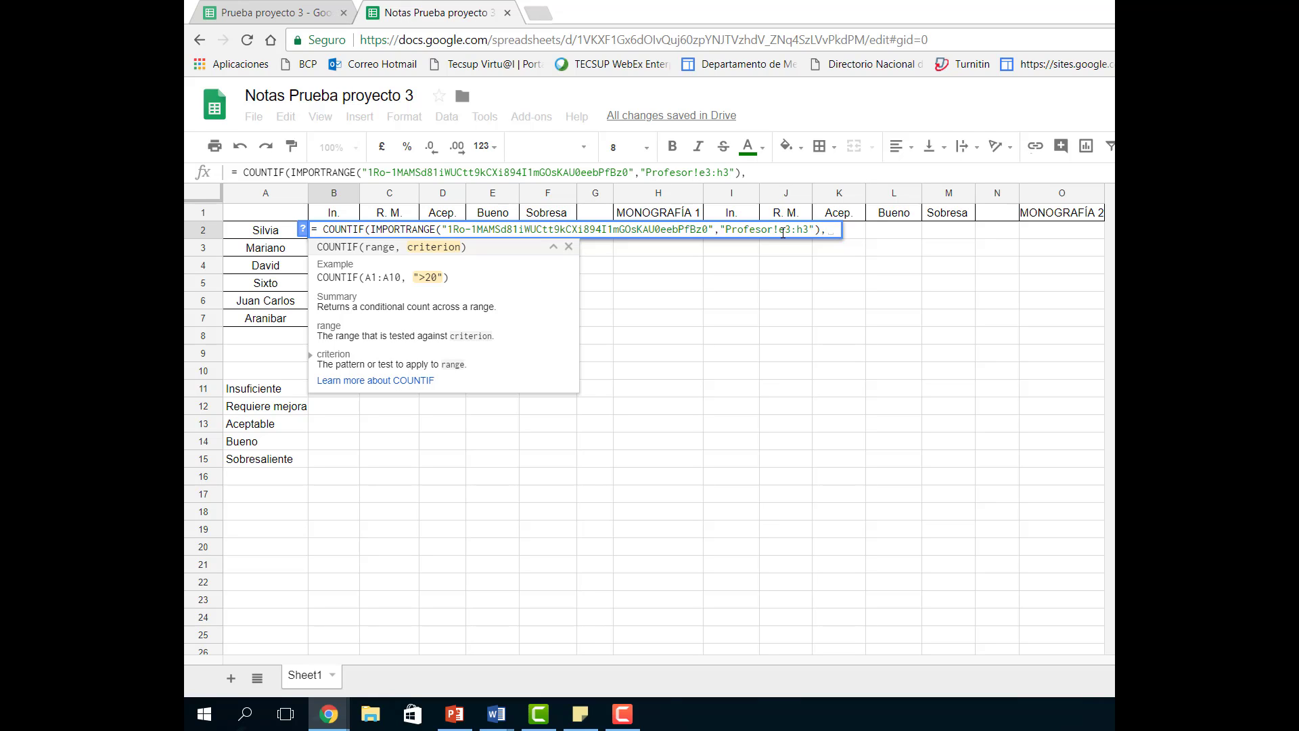
type("\"")
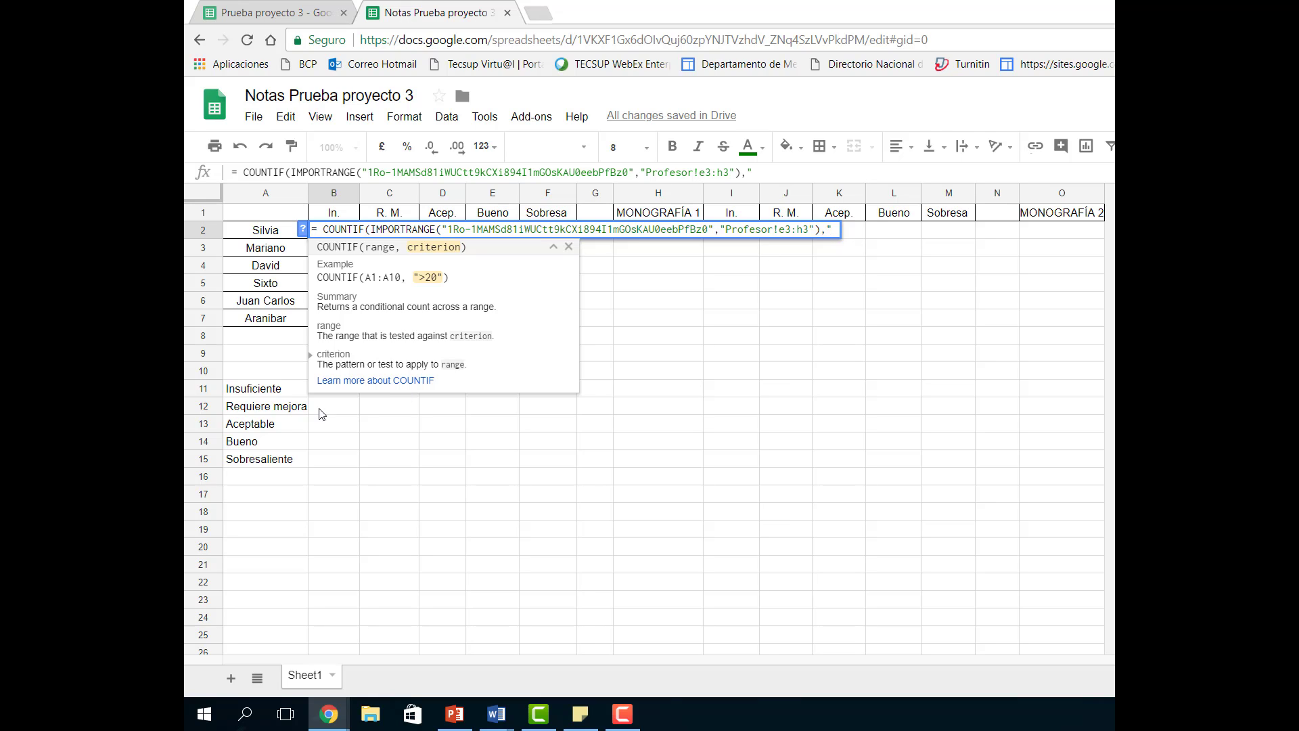
left_click(260, 391)
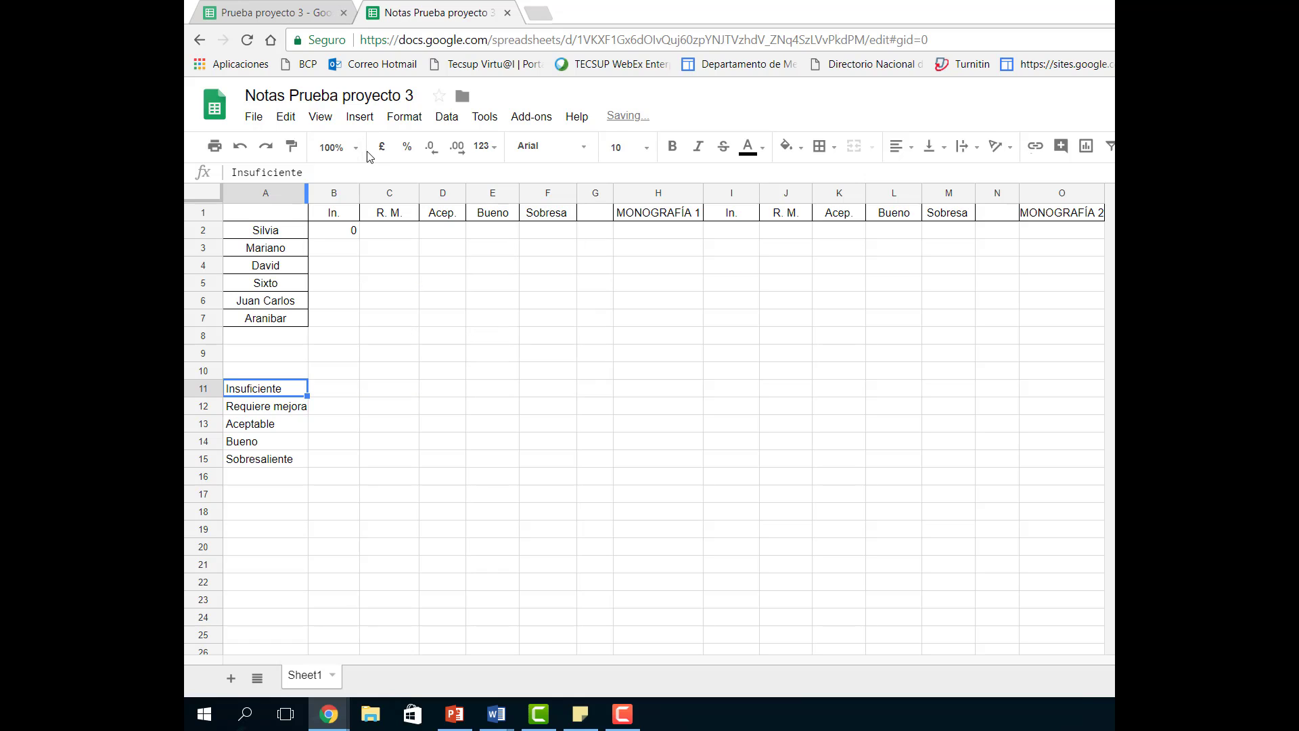
left_click_drag(315, 177, 232, 175)
key("ctrl+c")
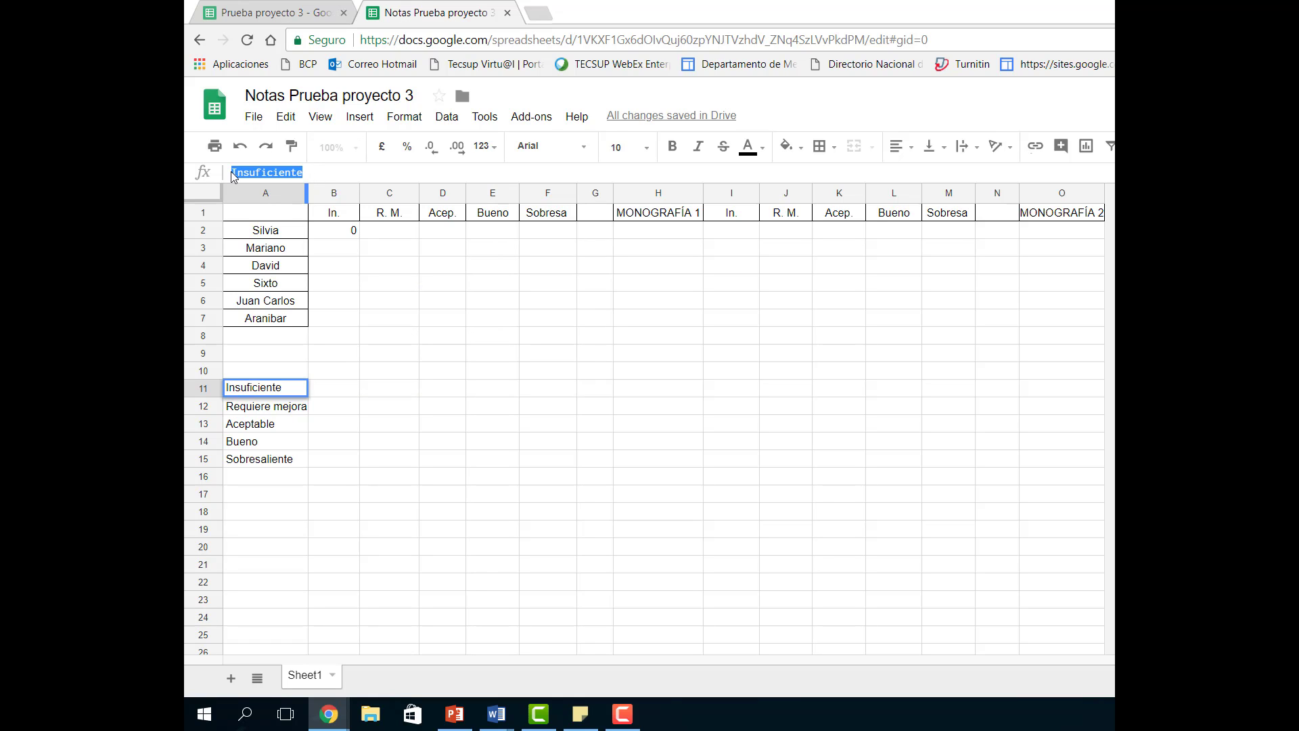
- Paste Insuficiente inside the quotes as the criterion of B2's COUNTIF formula, removing the blank space, and commit the formula
left_click(351, 234)
left_click(759, 173)
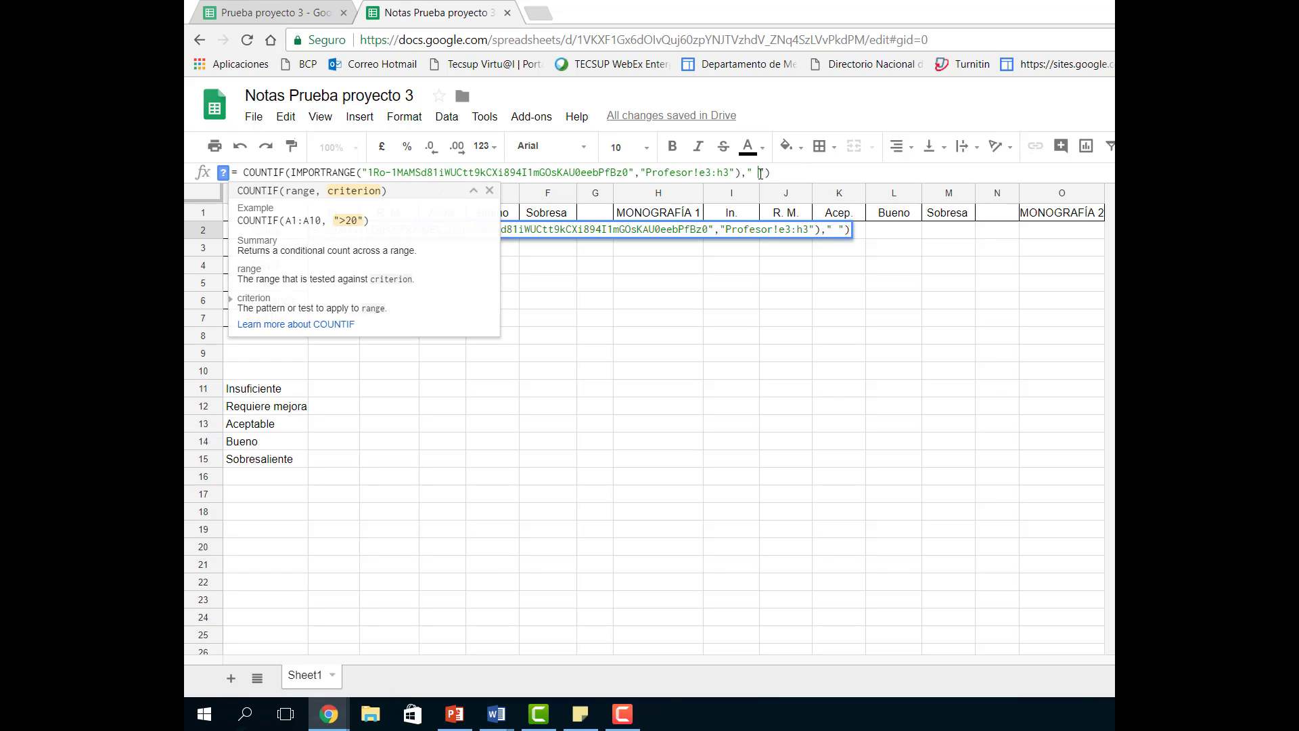
key("BackSpace")
key("ctrl+v")
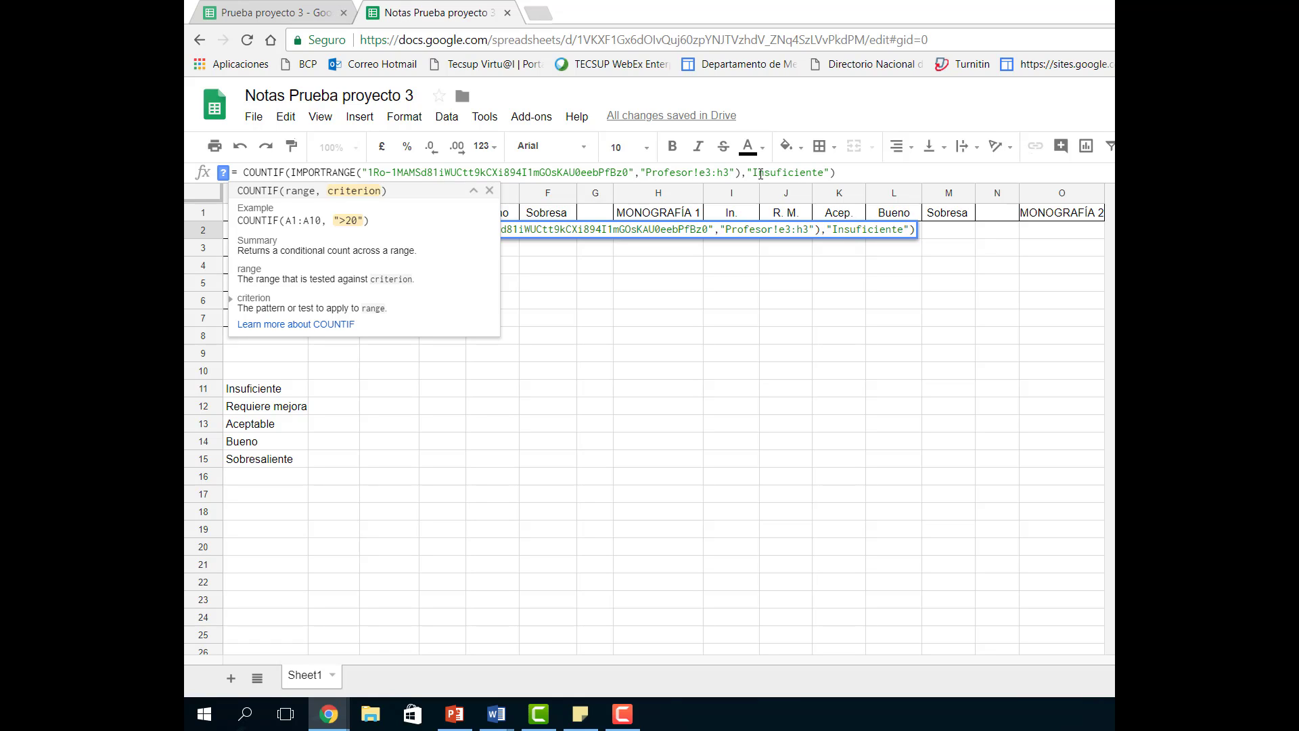
left_click(881, 174)
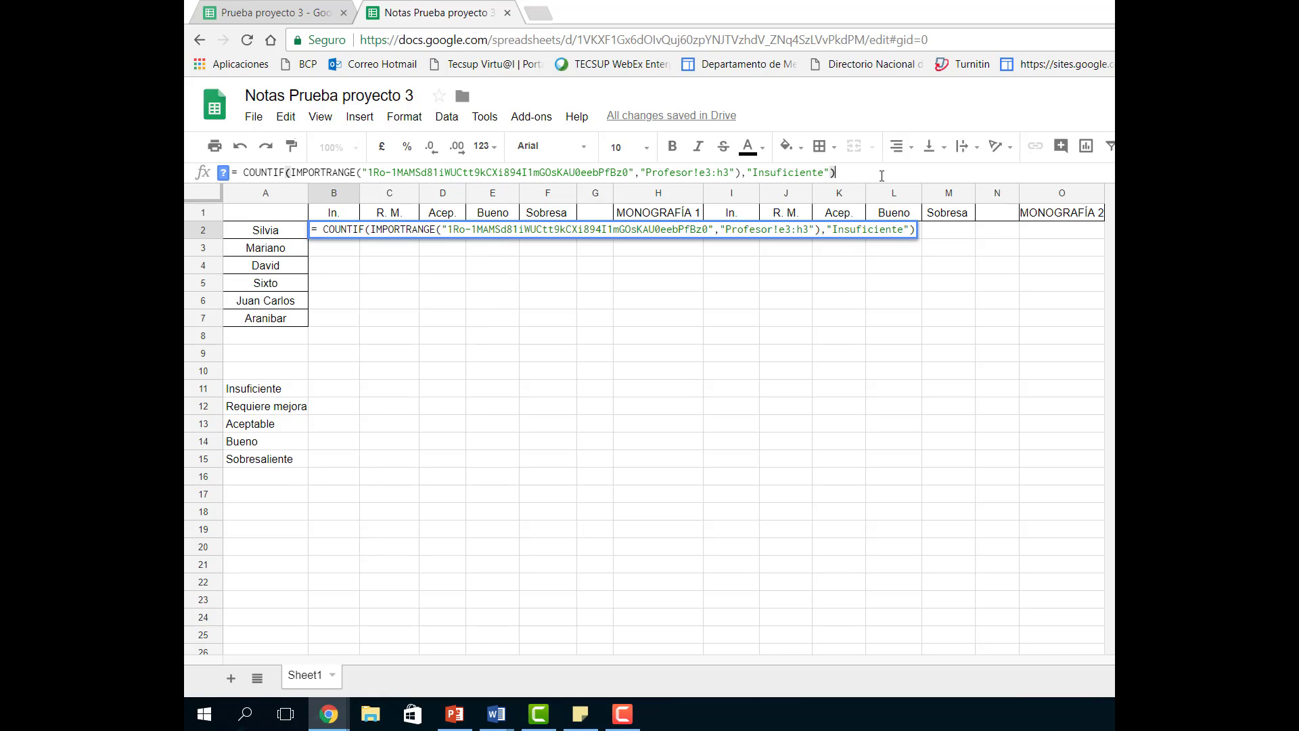
key("Return")
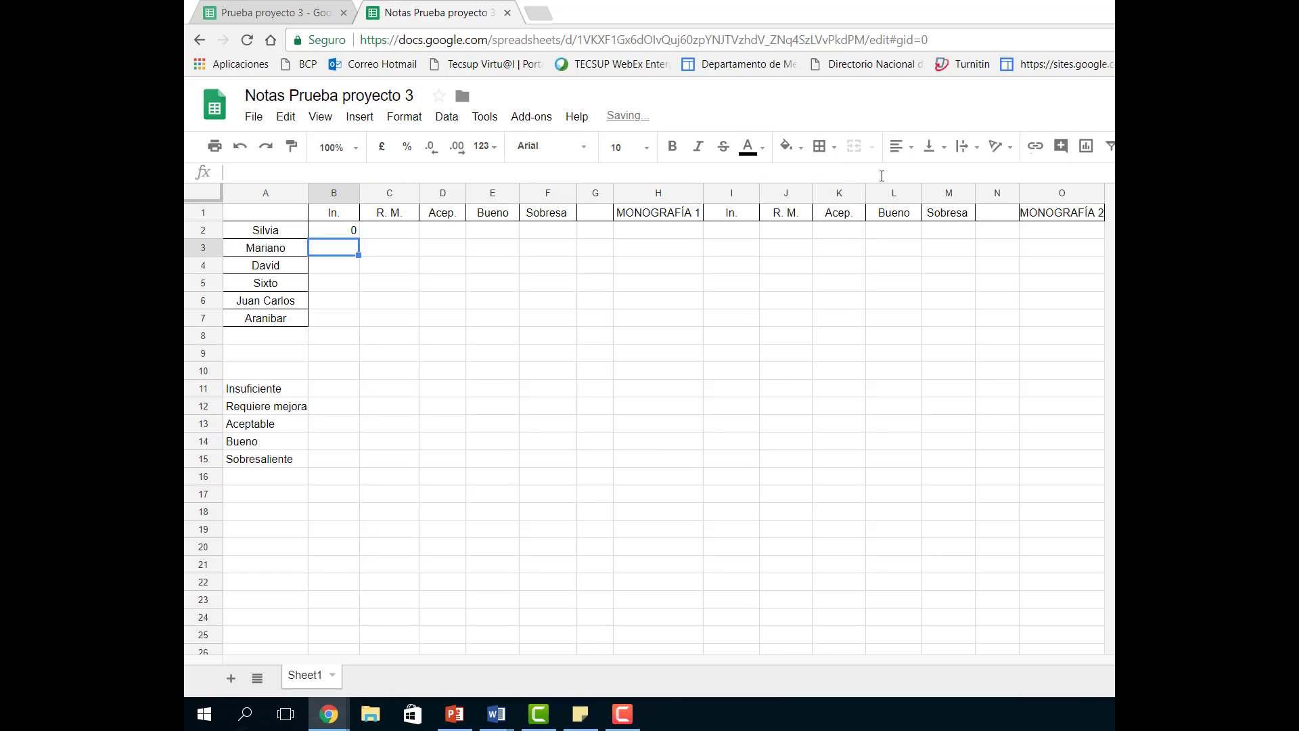
- In Prueba proyecto 3, set the first student's Monografía 1 ratings in E3 and F3 to Insuficiente
left_click(297, 13)
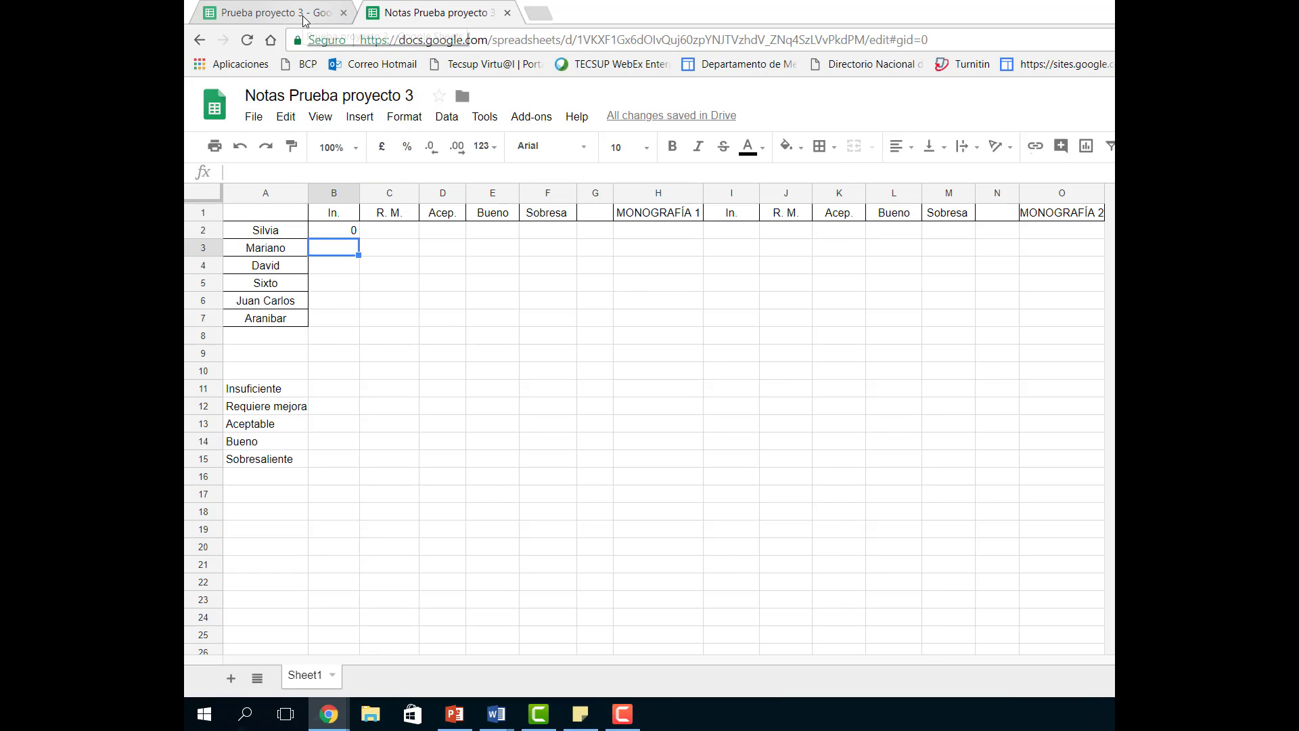
left_click(713, 321)
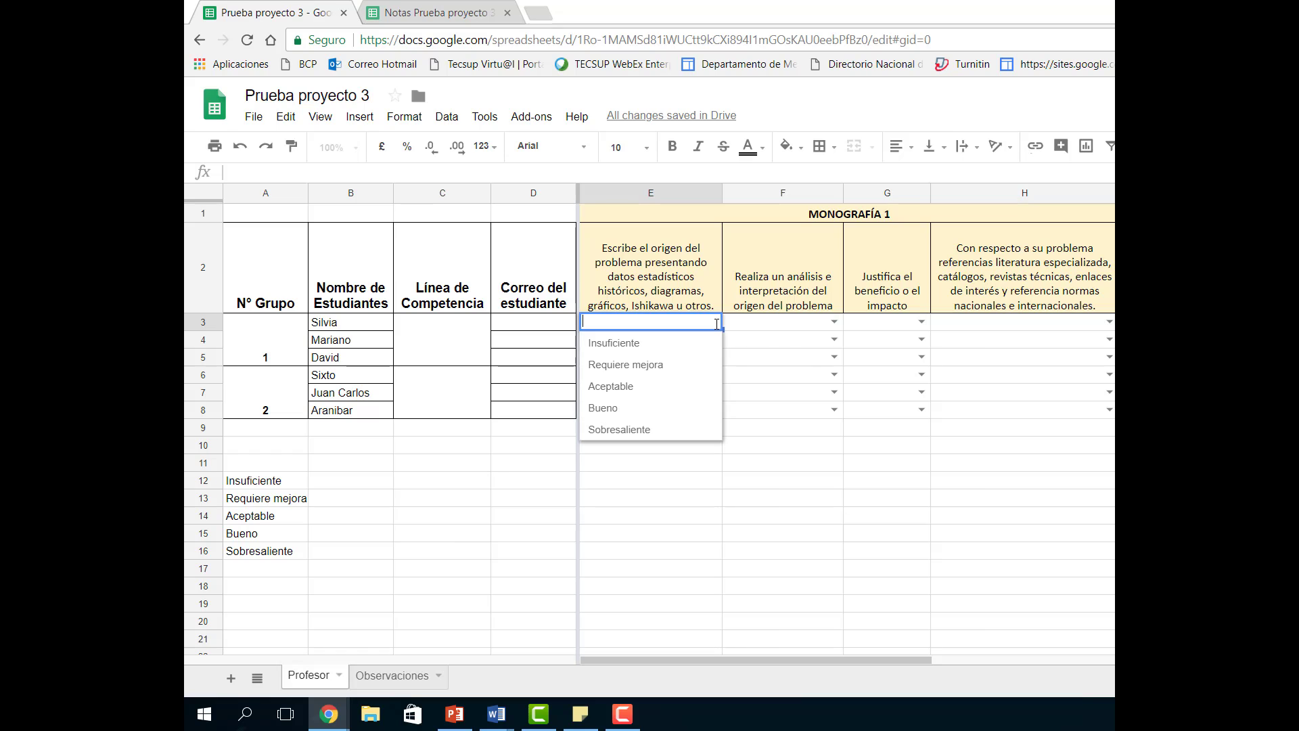
left_click(666, 343)
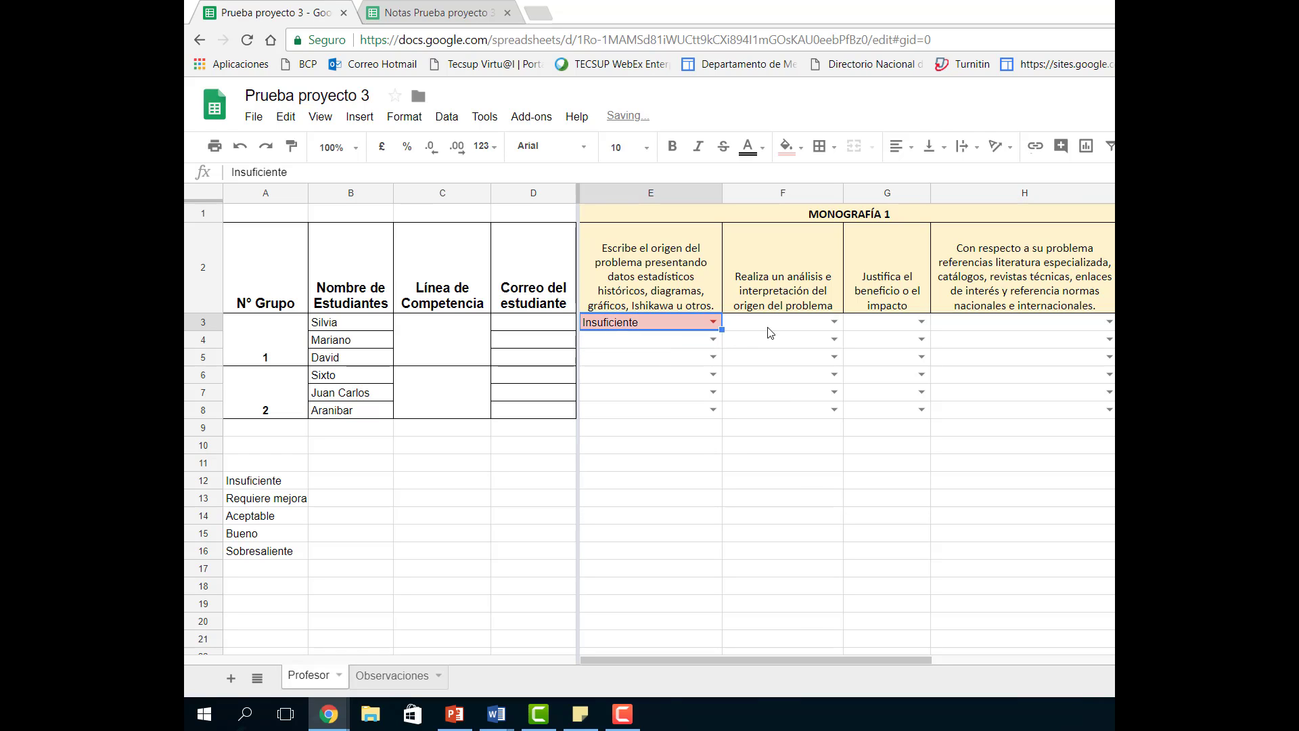
left_click(834, 321)
left_click(821, 343)
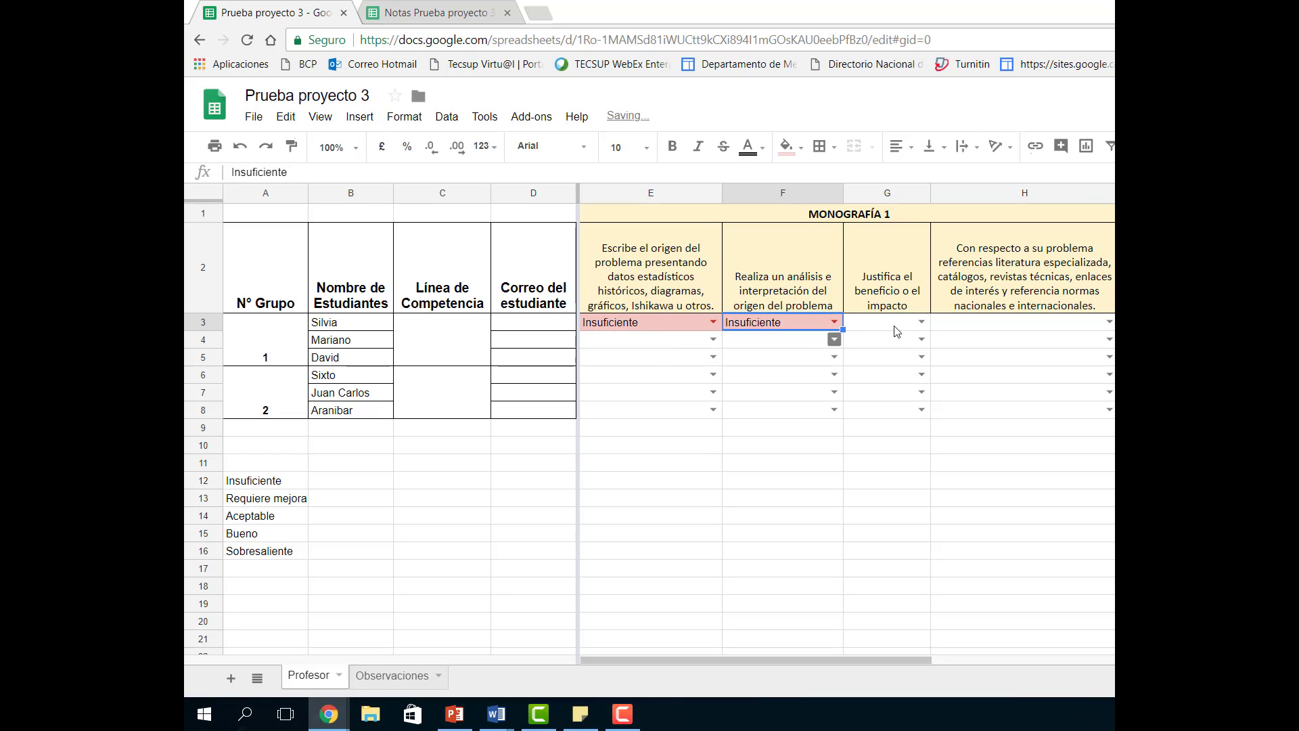
- Set the first student's rating in H3 to Bueno and the one in G3 to Sobresaliente
left_click(921, 322)
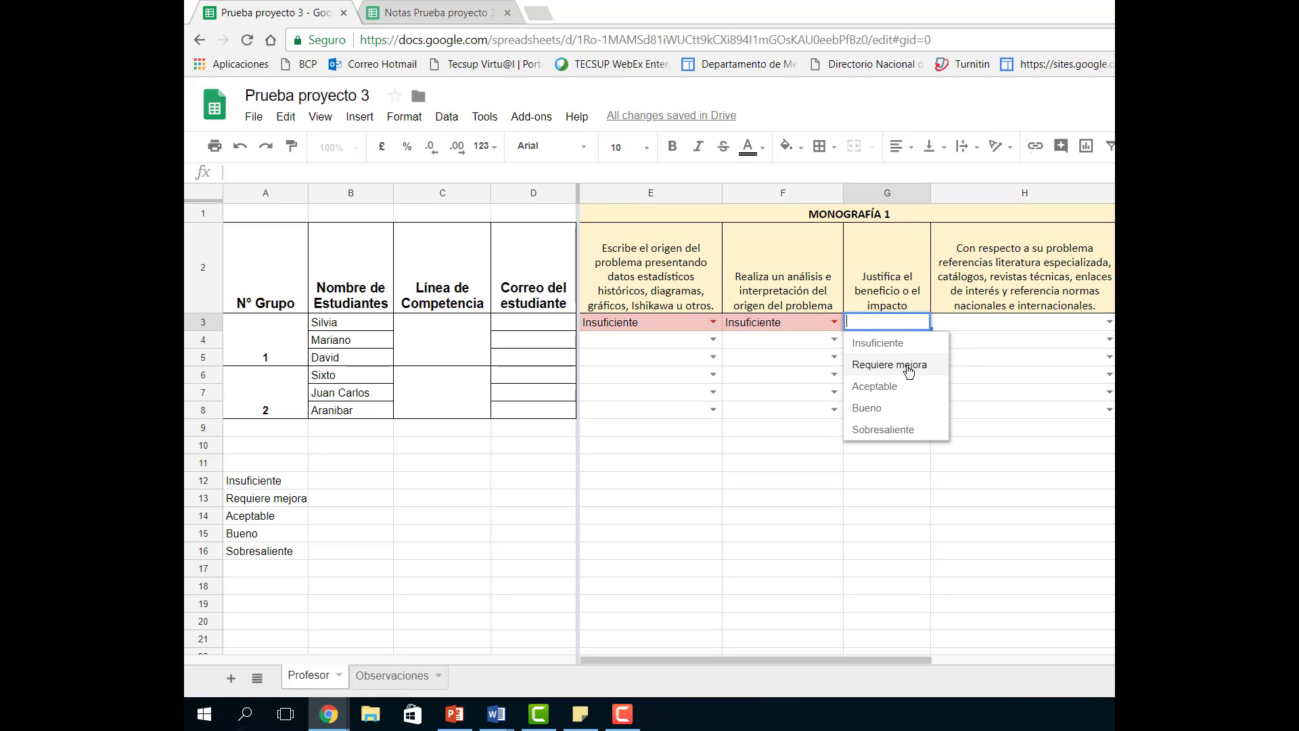
left_click(907, 367)
left_click(1108, 322)
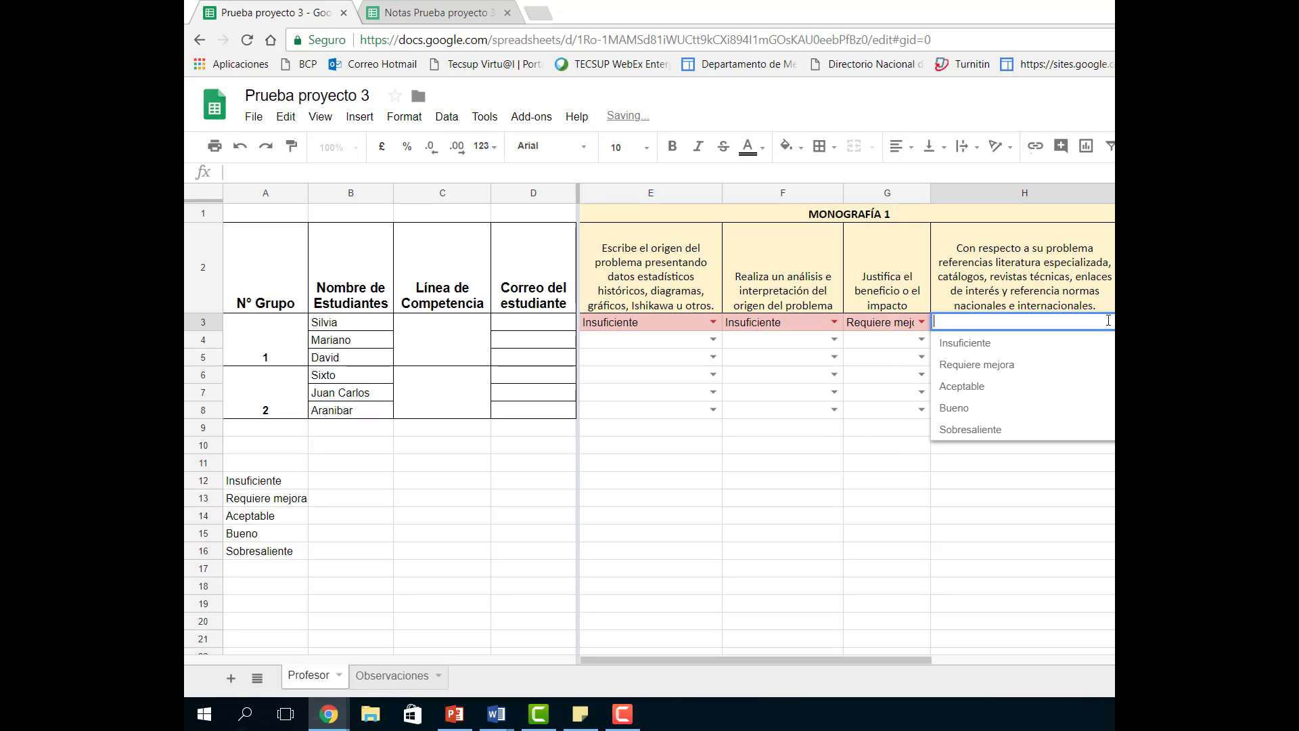
left_click(1008, 410)
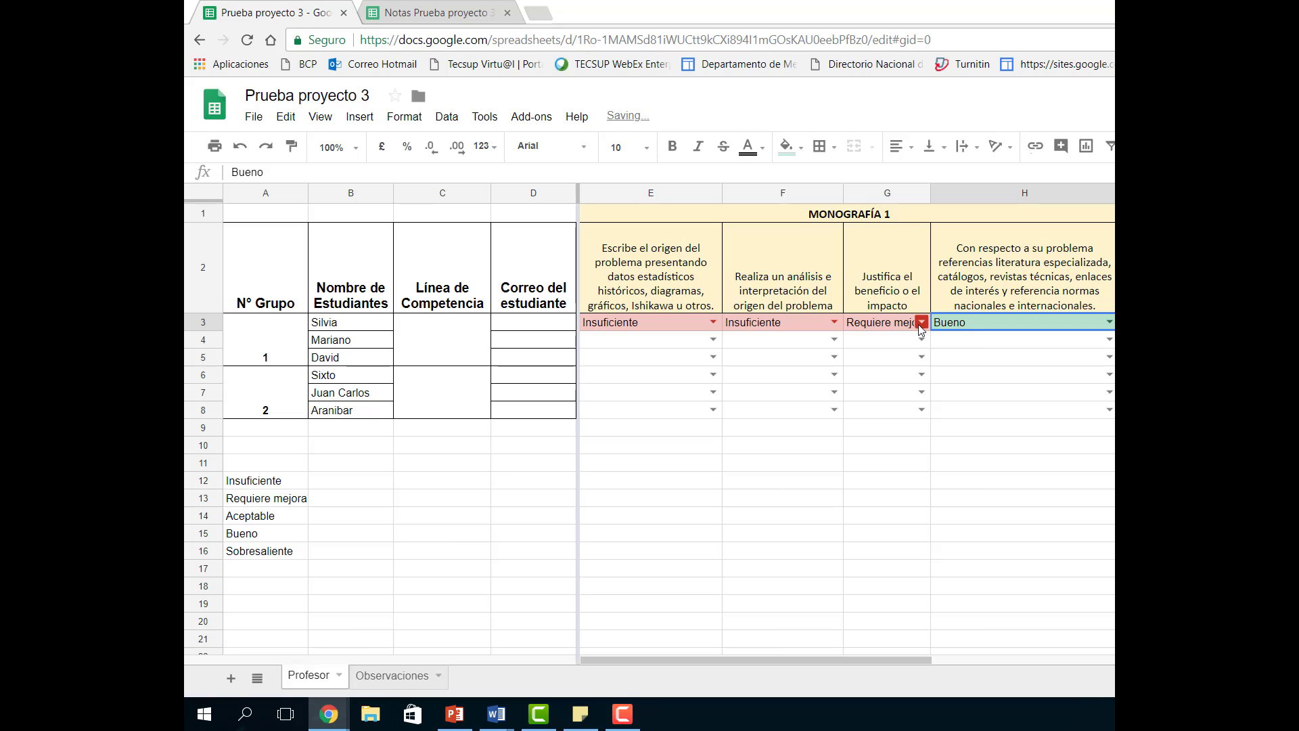
left_click(921, 322)
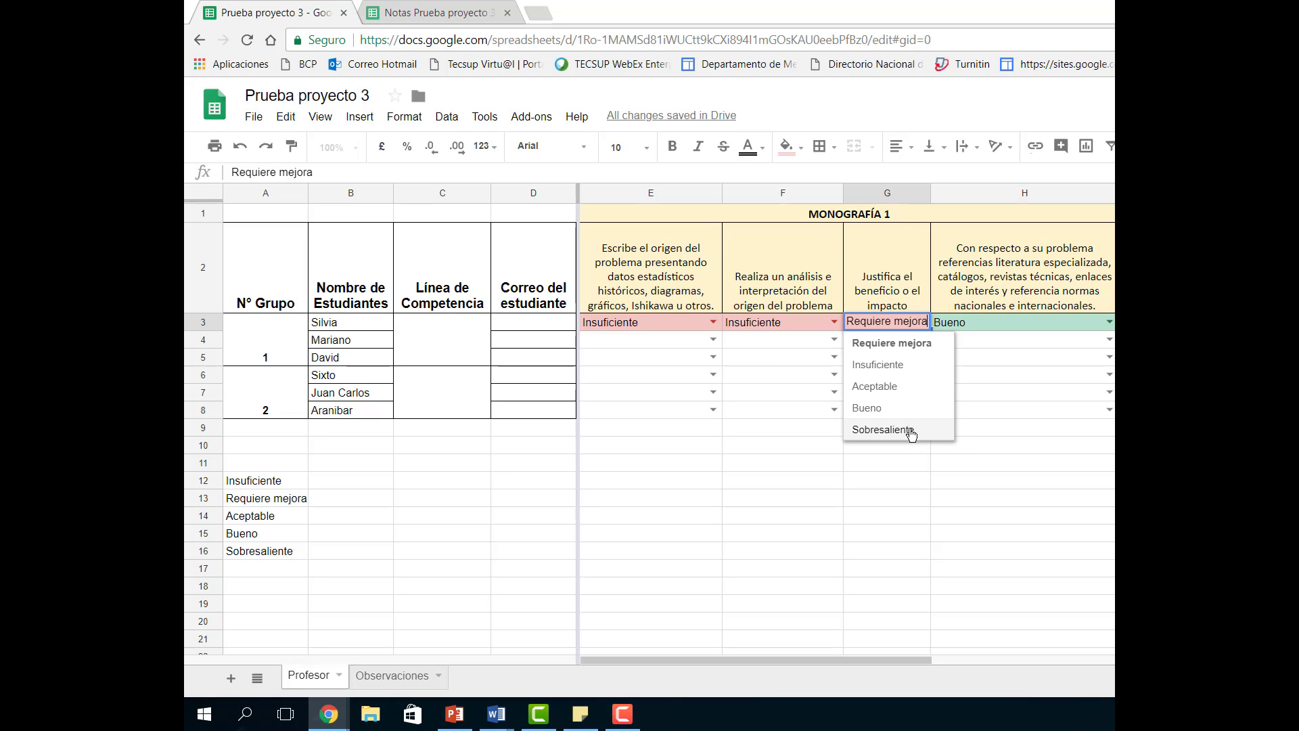
left_click(910, 433)
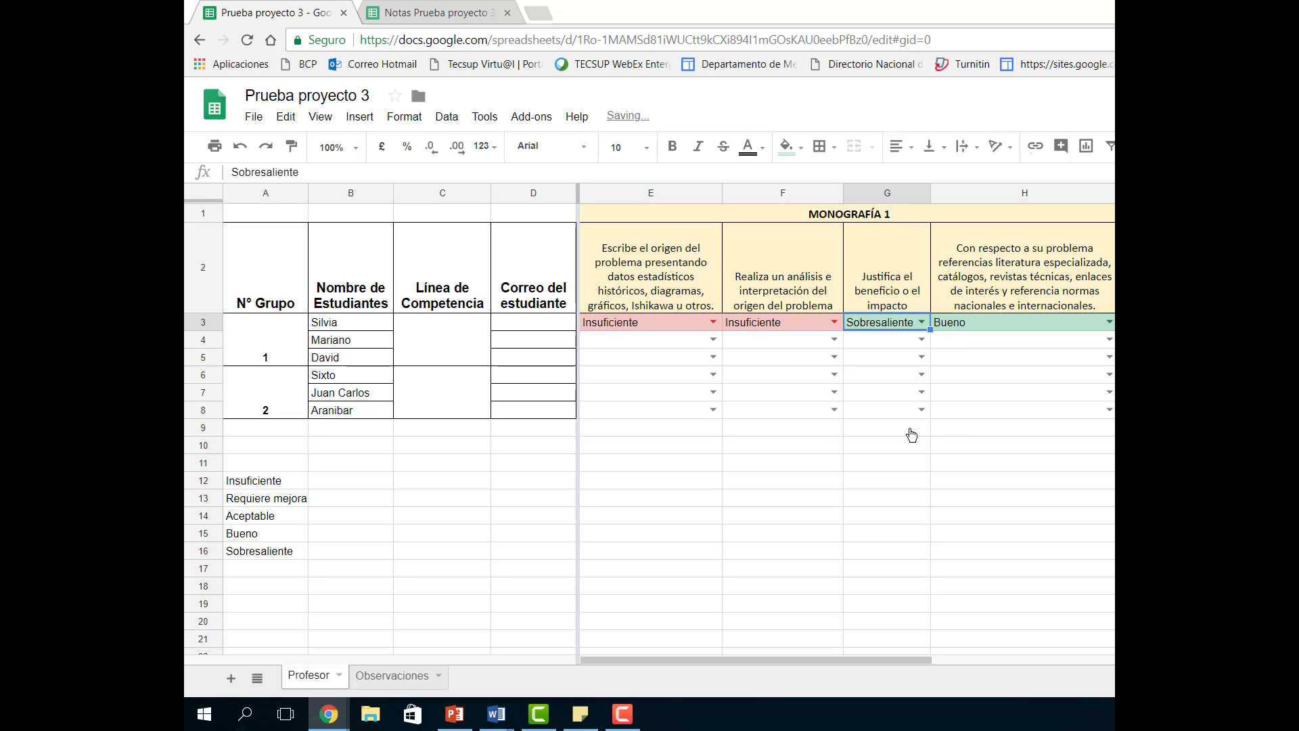
- In Notas Prueba proyecto 3, fill B2's COUNTIF formula down the In. column through B7
left_click(426, 13)
left_click(349, 232)
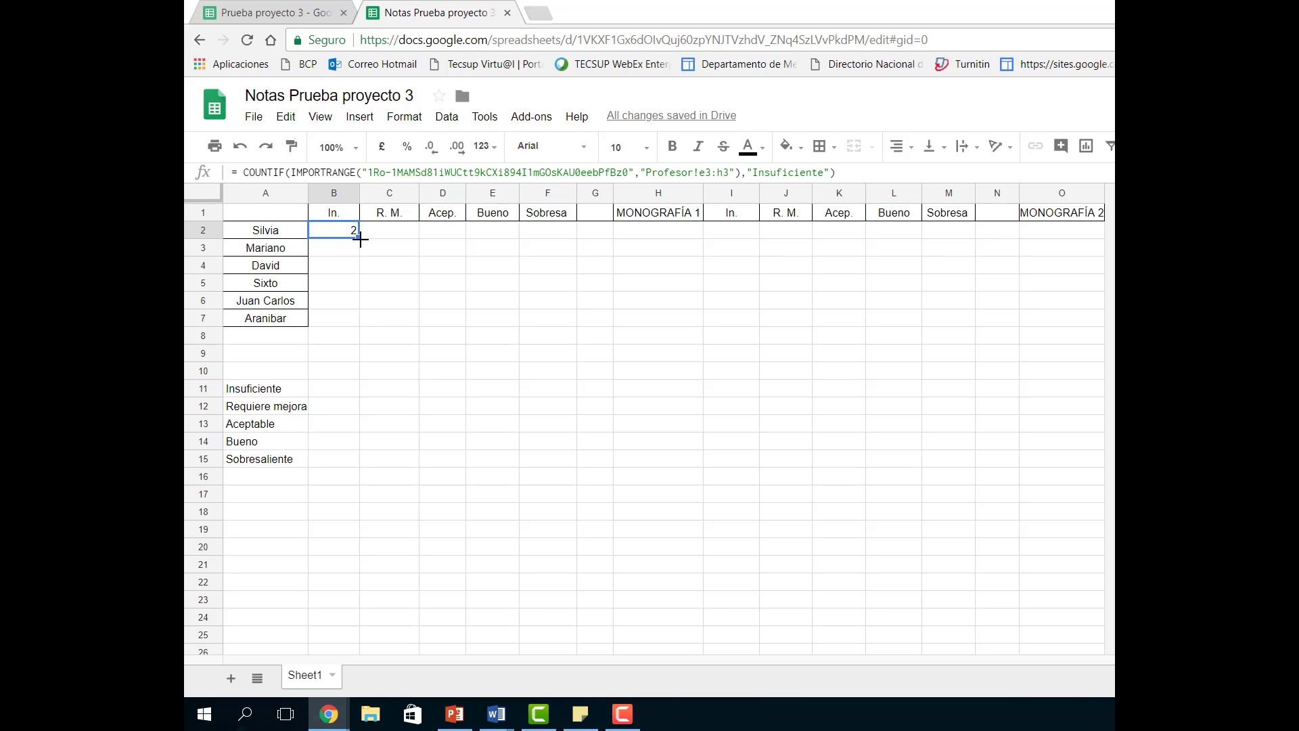
left_click_drag(359, 238, 356, 320)
left_click(301, 13)
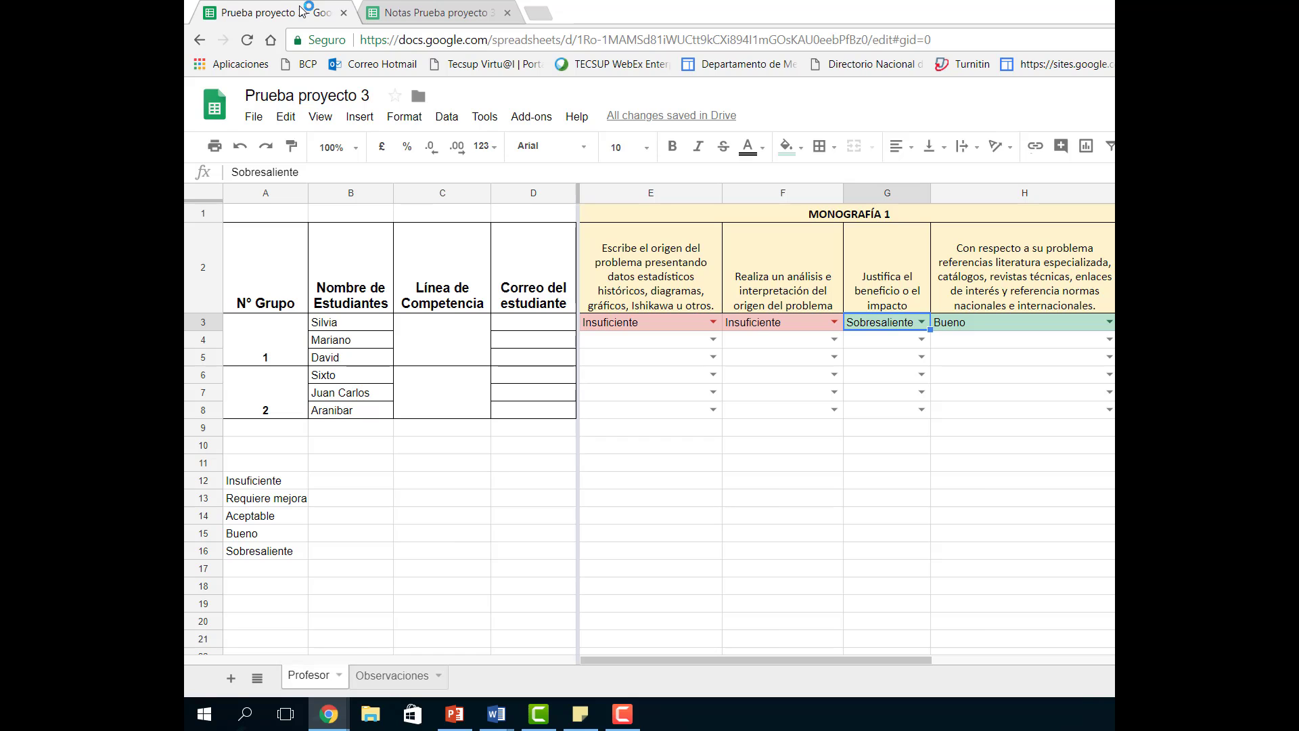
left_click(435, 14)
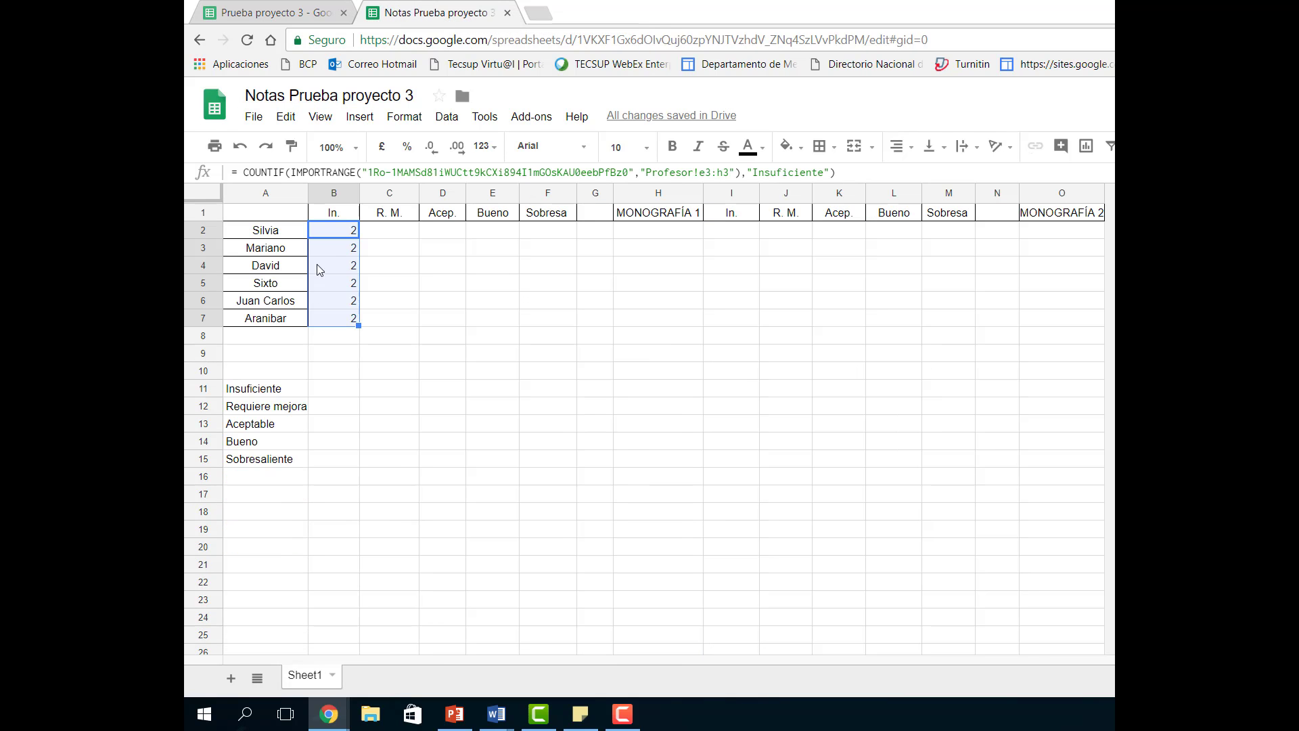
- Change the IMPORTRANGE range to Profesor!e4:h4 in B3 and to Profesor!e5:h5 in B4
left_click(342, 249)
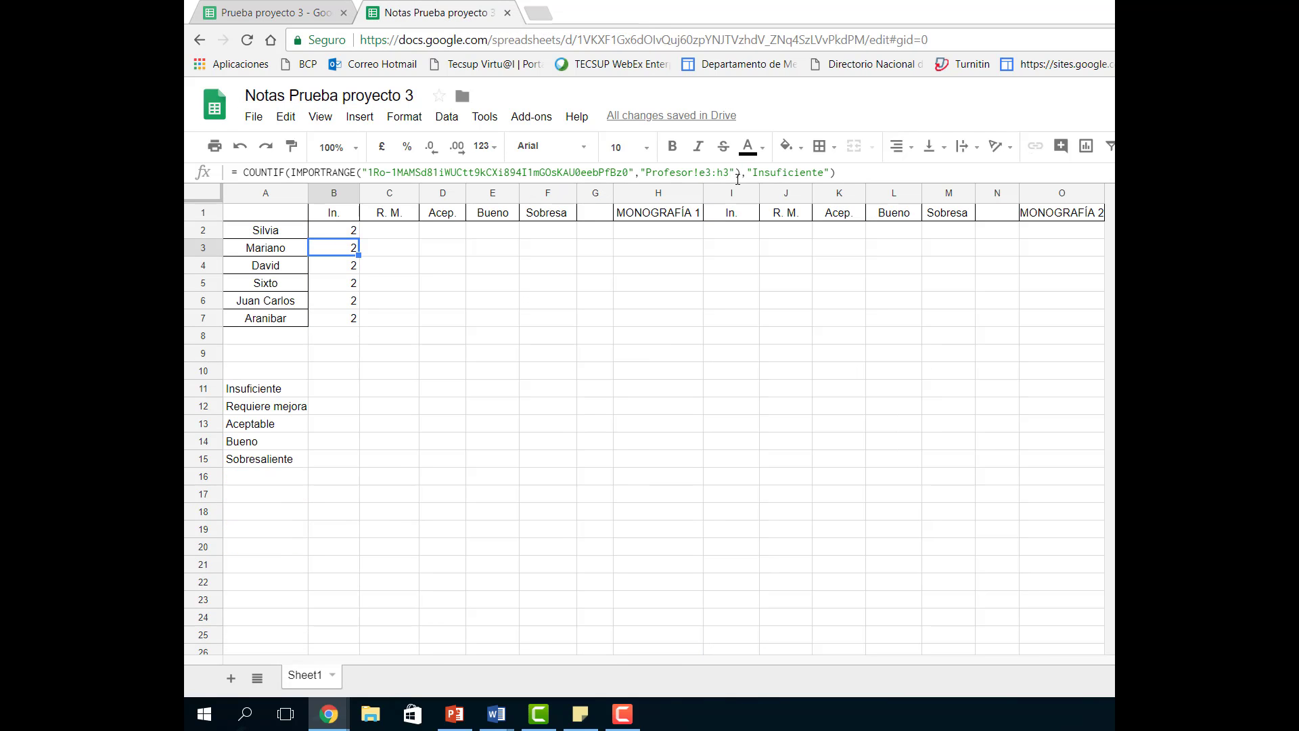
left_click(711, 172)
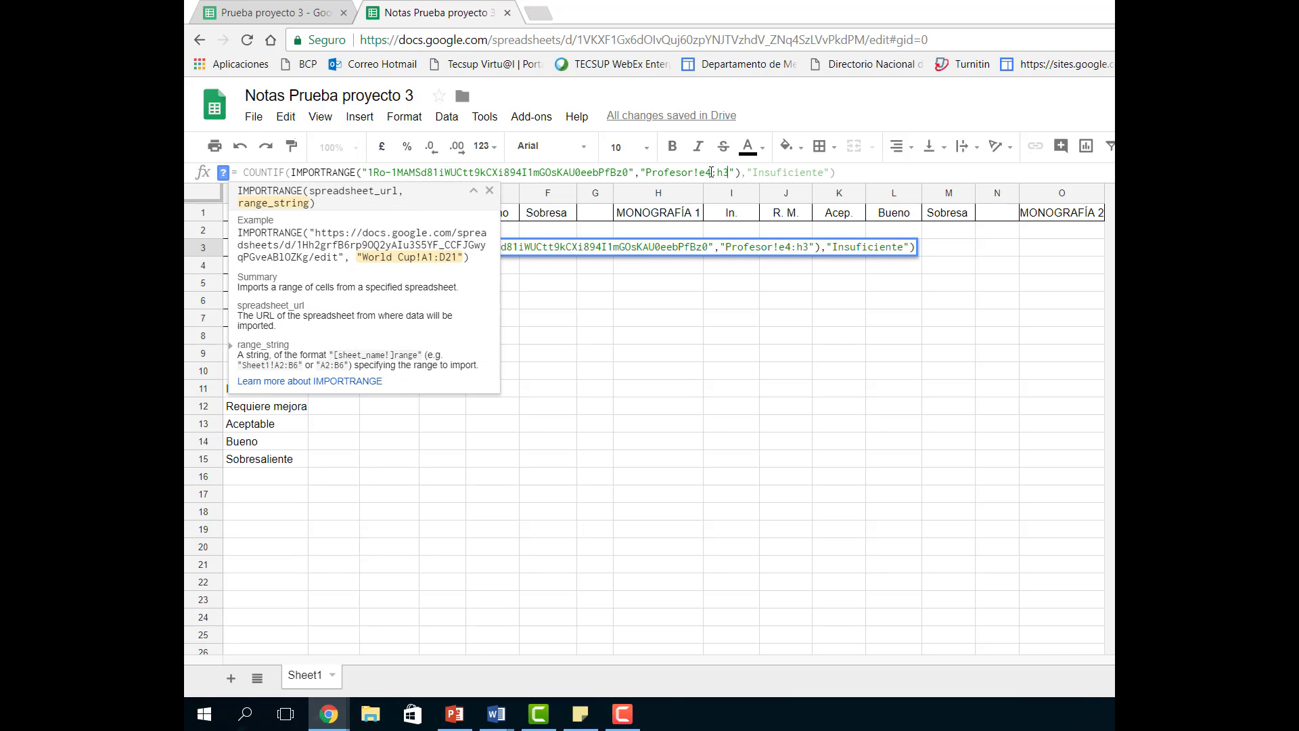
key("BackSpace")
type("4")
key("Return")
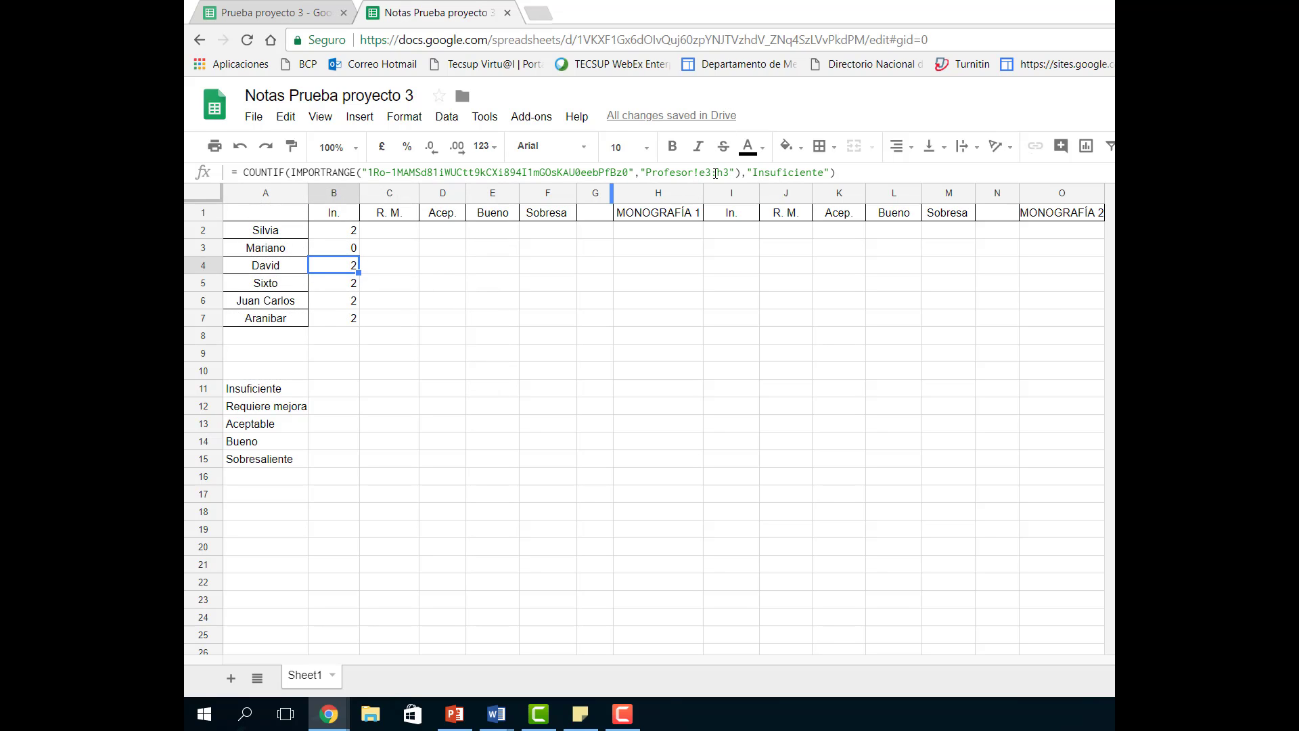
left_click(712, 173)
key("BackSpace")
type("5")
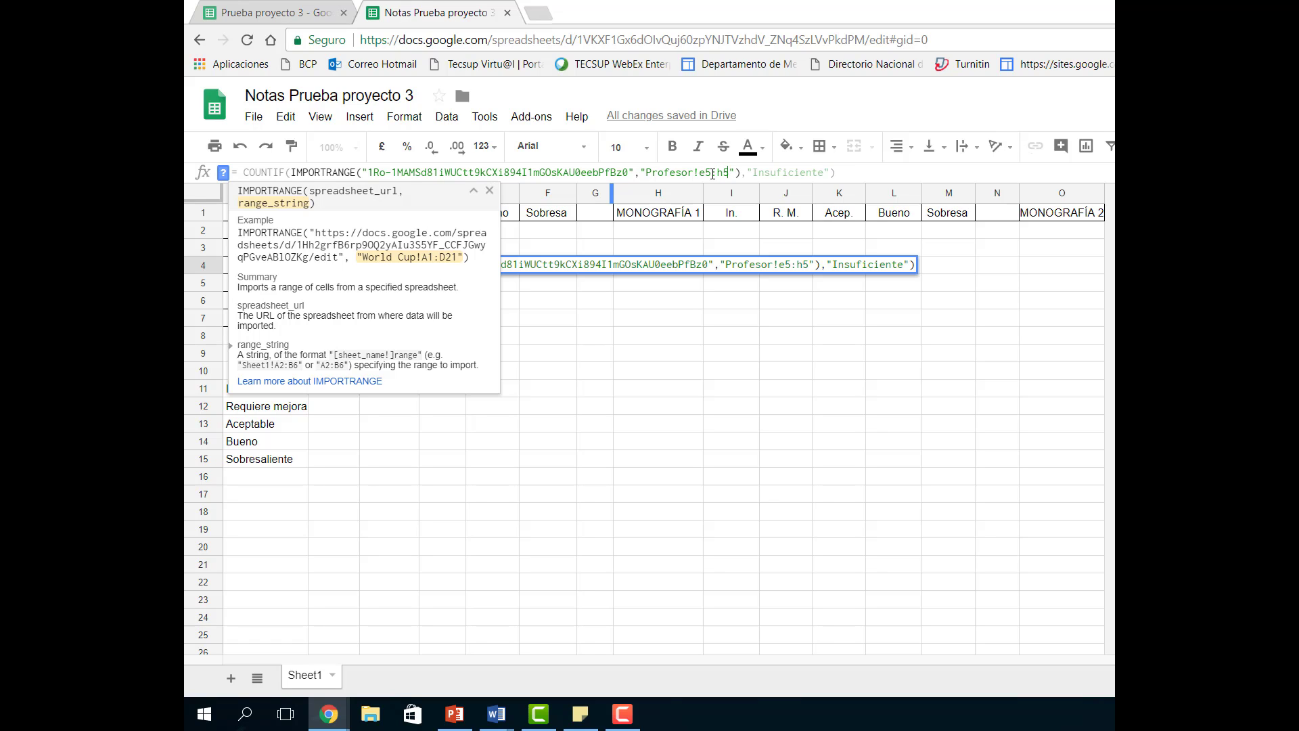
key("Return")
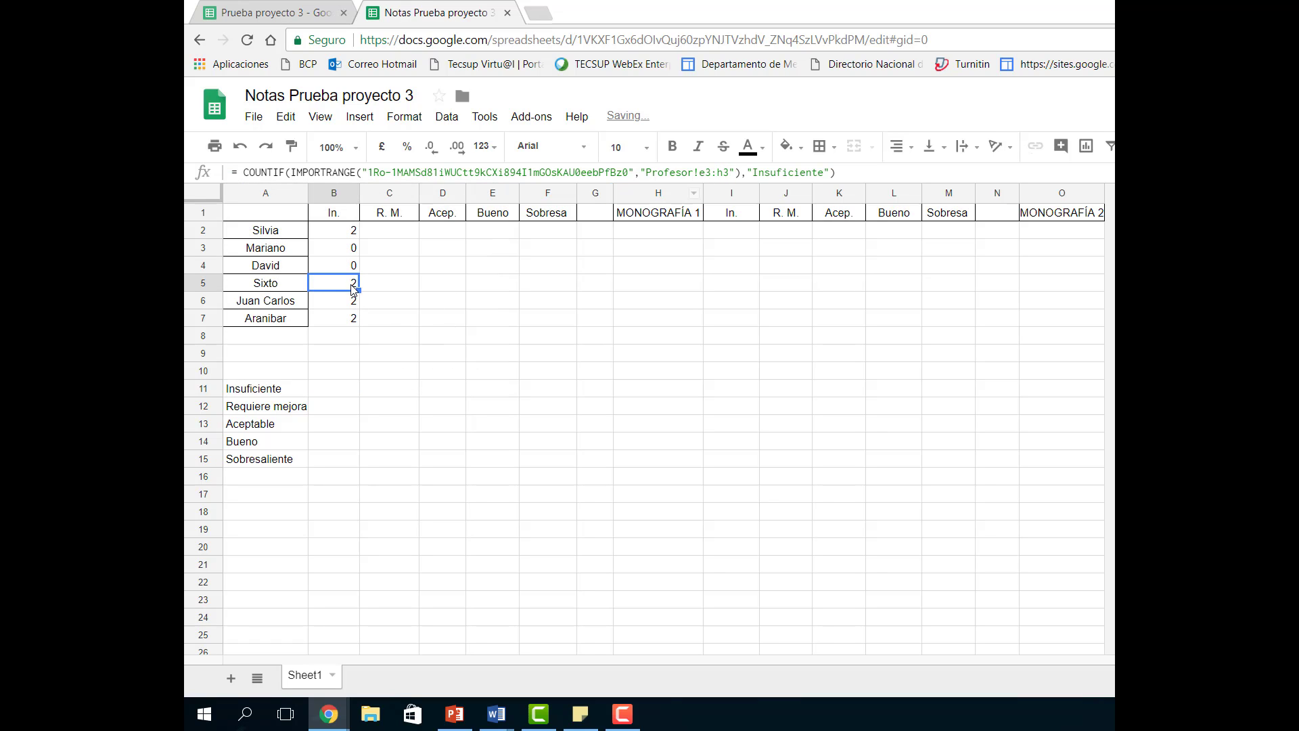
- Change the IMPORTRANGE range to Profesor!e6:h6 in B5 and to Profesor!e7:h7 in B6
left_click(709, 173)
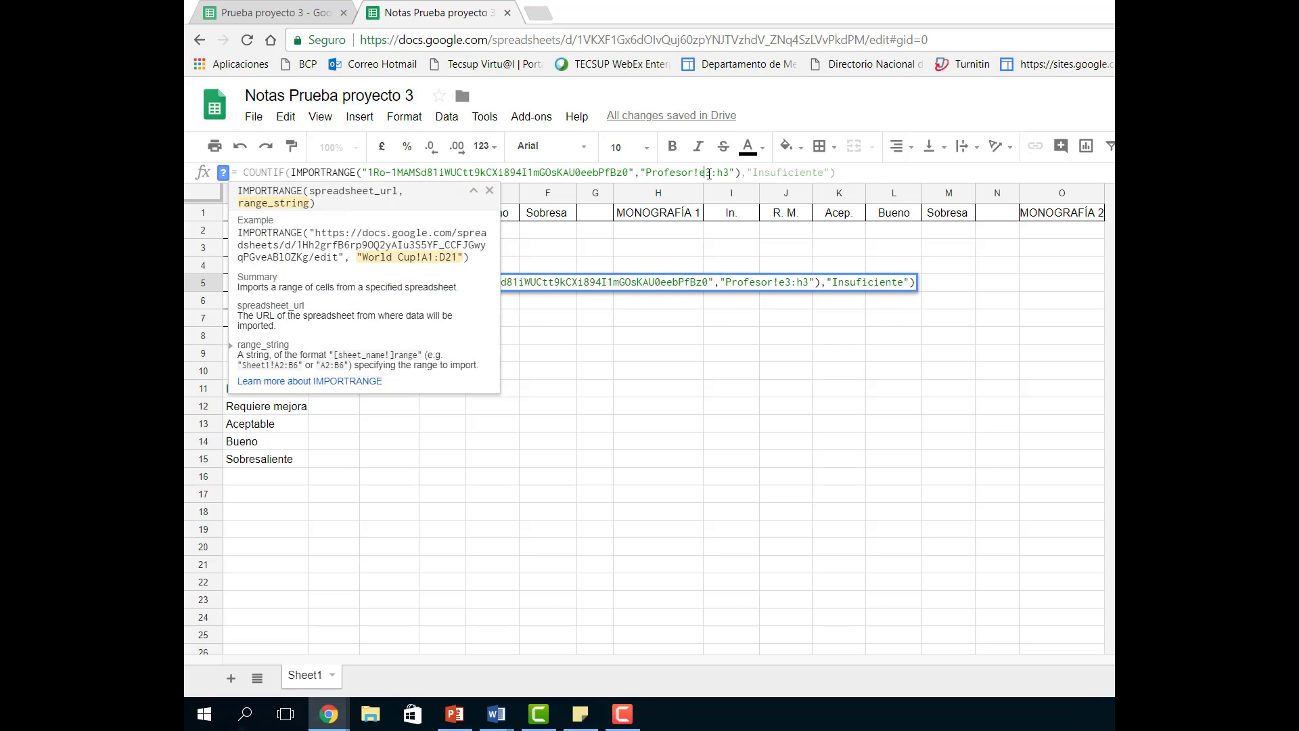
key("BackSpace")
type("6")
key("Return")
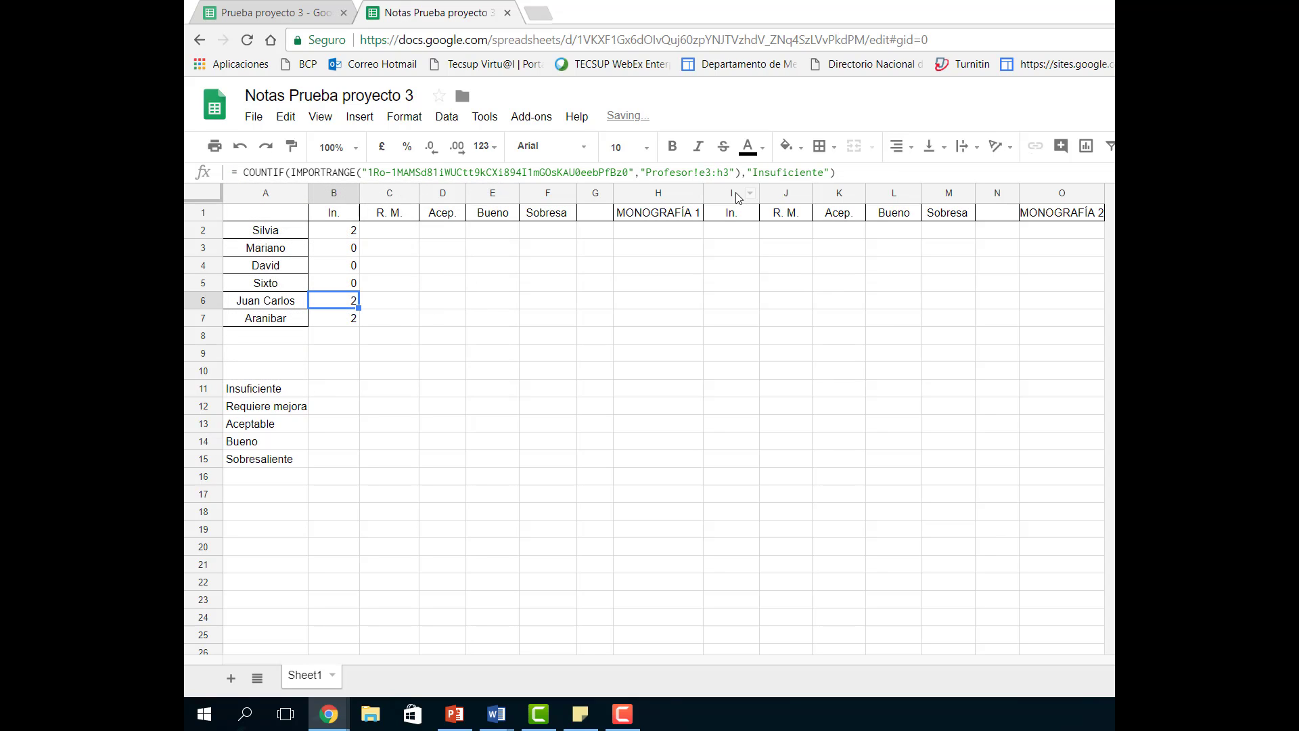
left_click(712, 172)
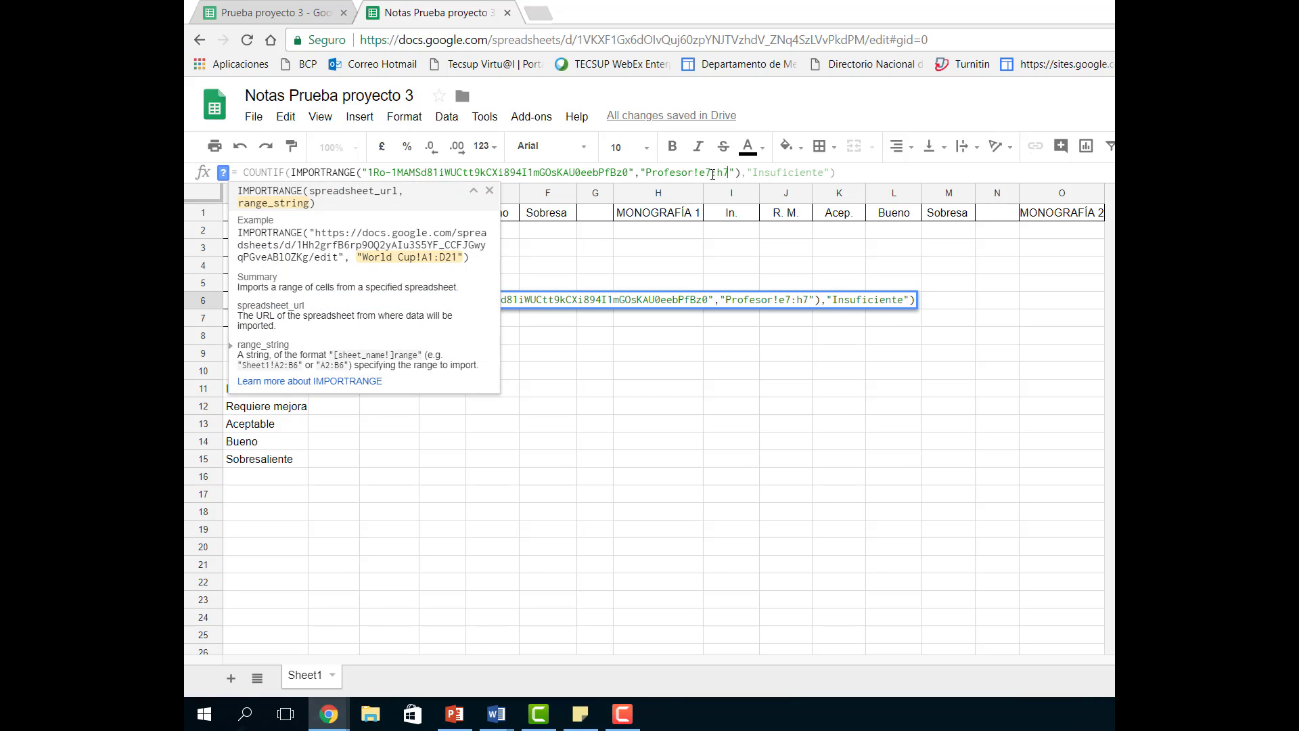
key("Return")
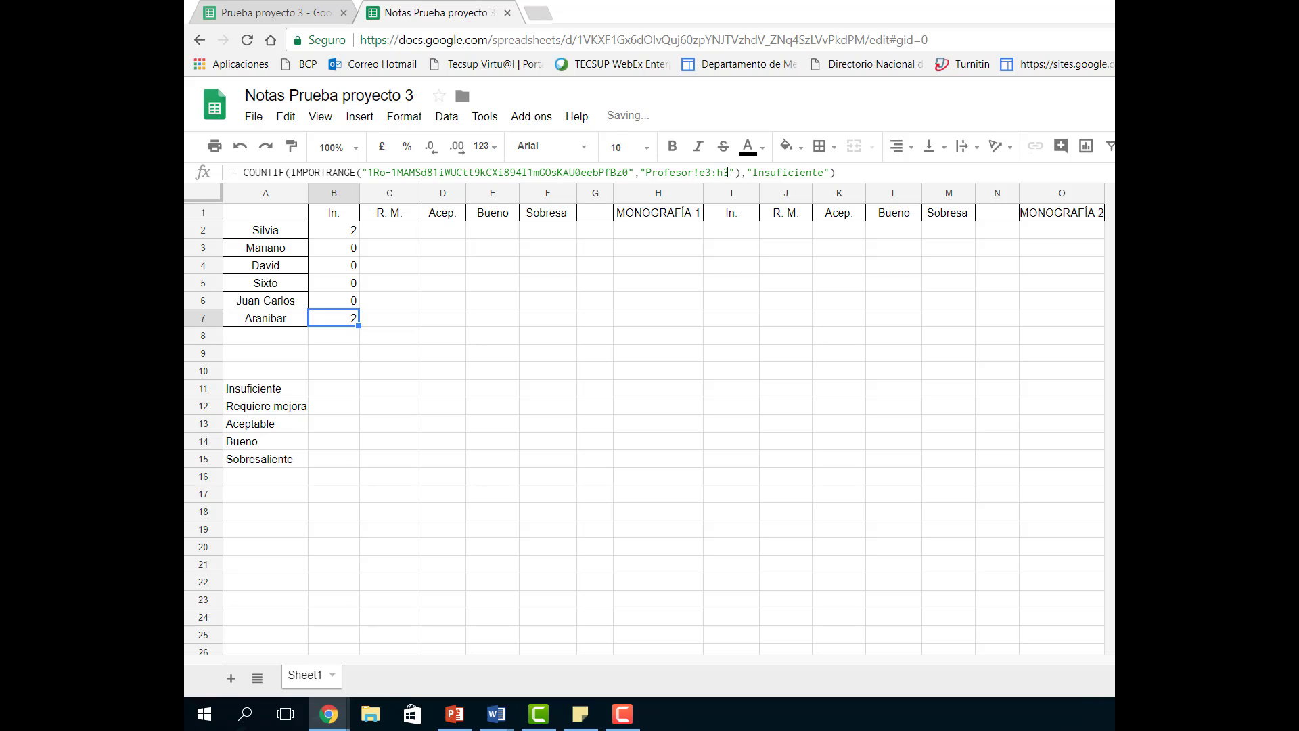
- Change the IMPORTRANGE range in B7's formula to Profesor!e8:h8
left_click(711, 173)
key("BackSpace")
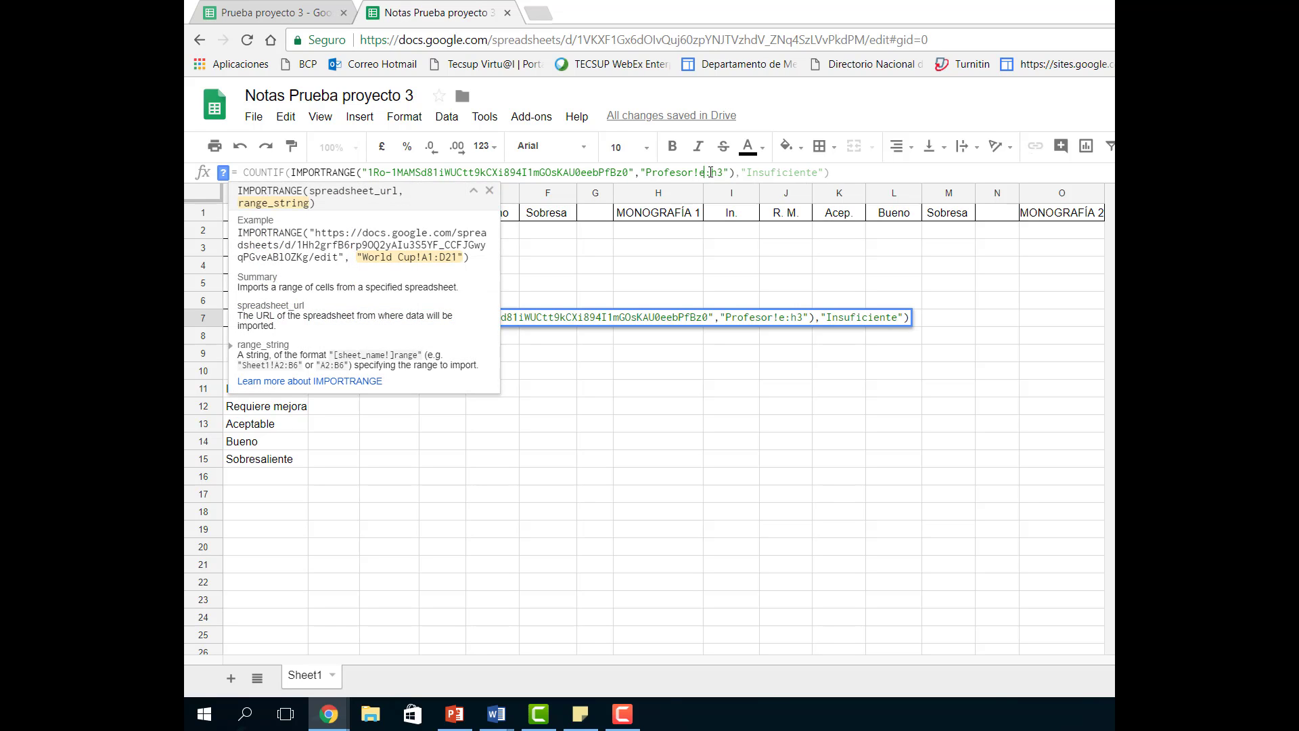
type("8")
key("BackSpace")
type("8")
key("Return")
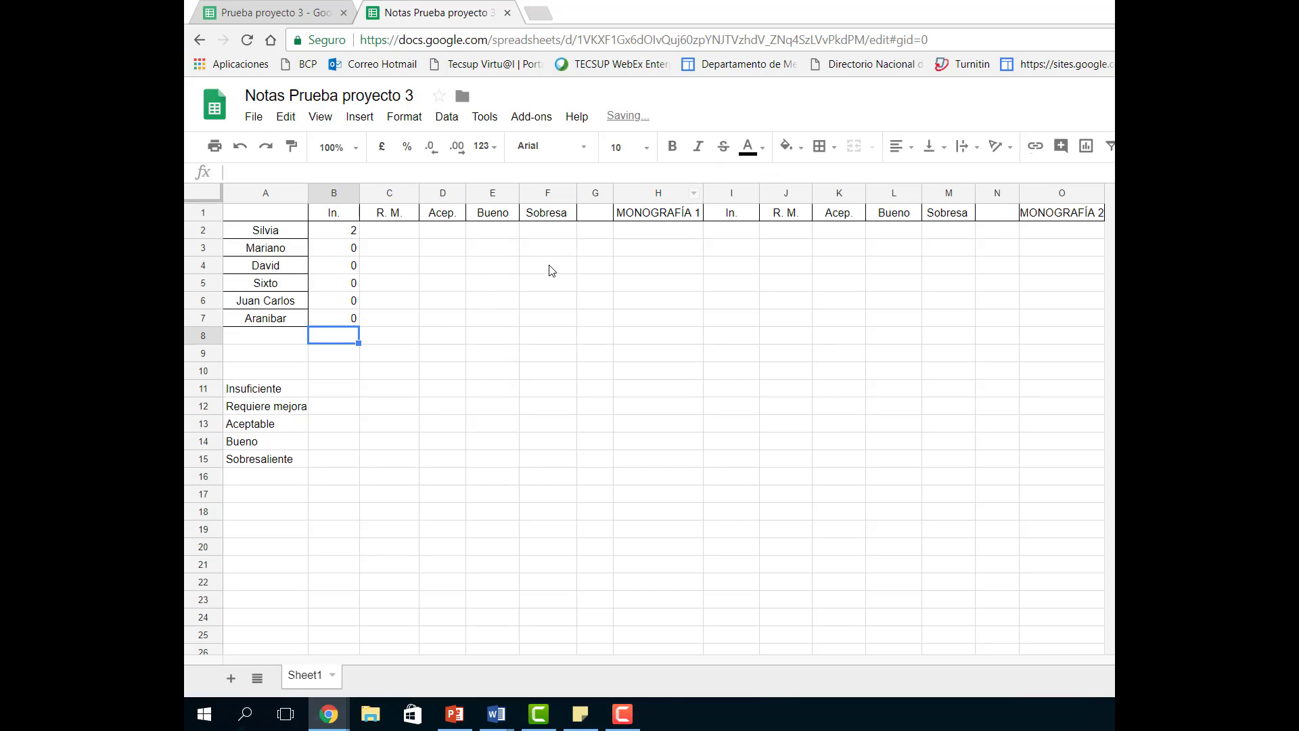
- Clear C2 and fill B2's COUNTIF formula across into C2 under R. M
left_click(621, 717)
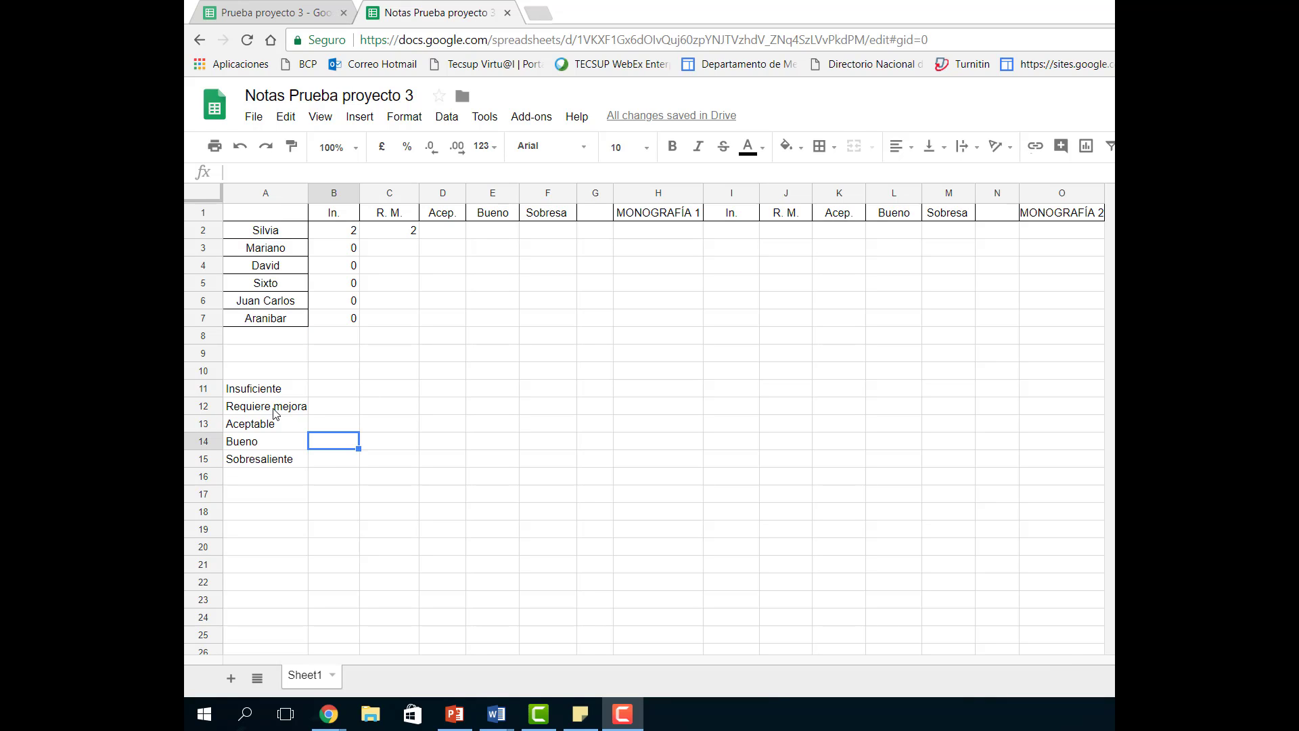
left_click(400, 234)
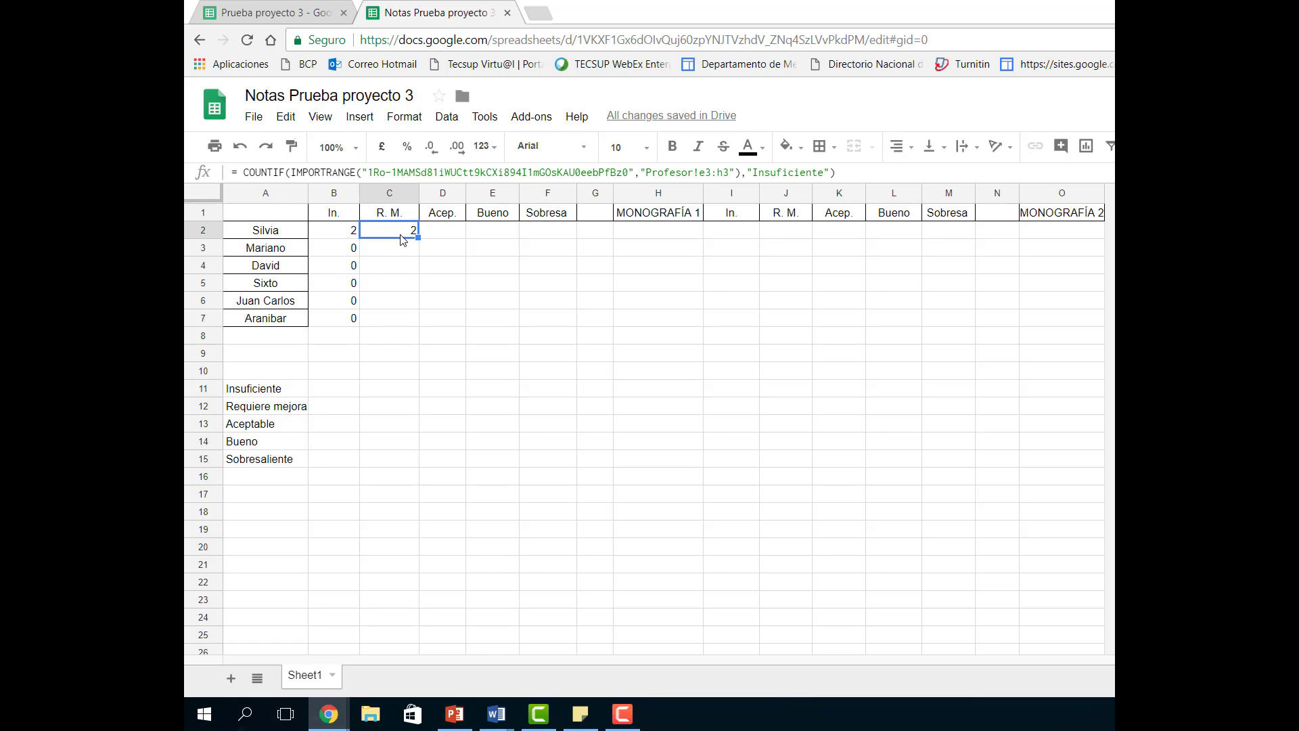
key("Delete")
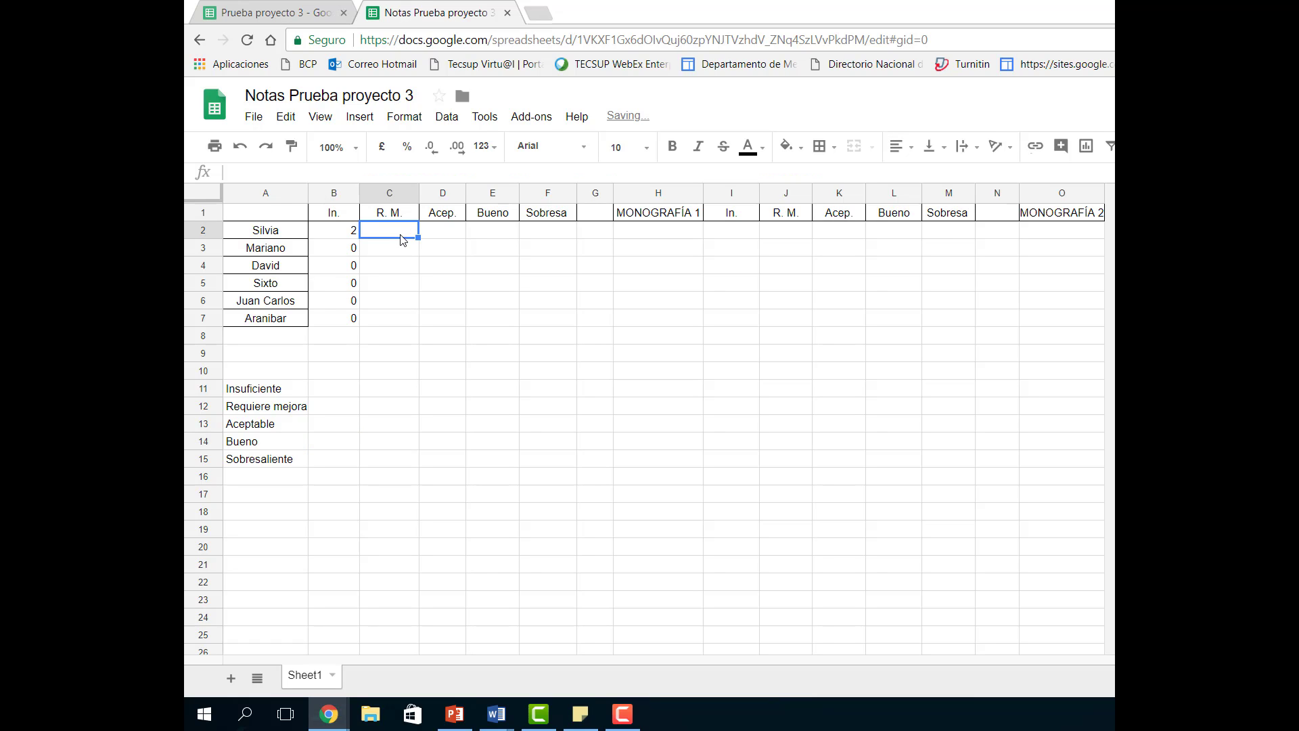
left_click(355, 234)
left_click_drag(359, 236, 418, 238)
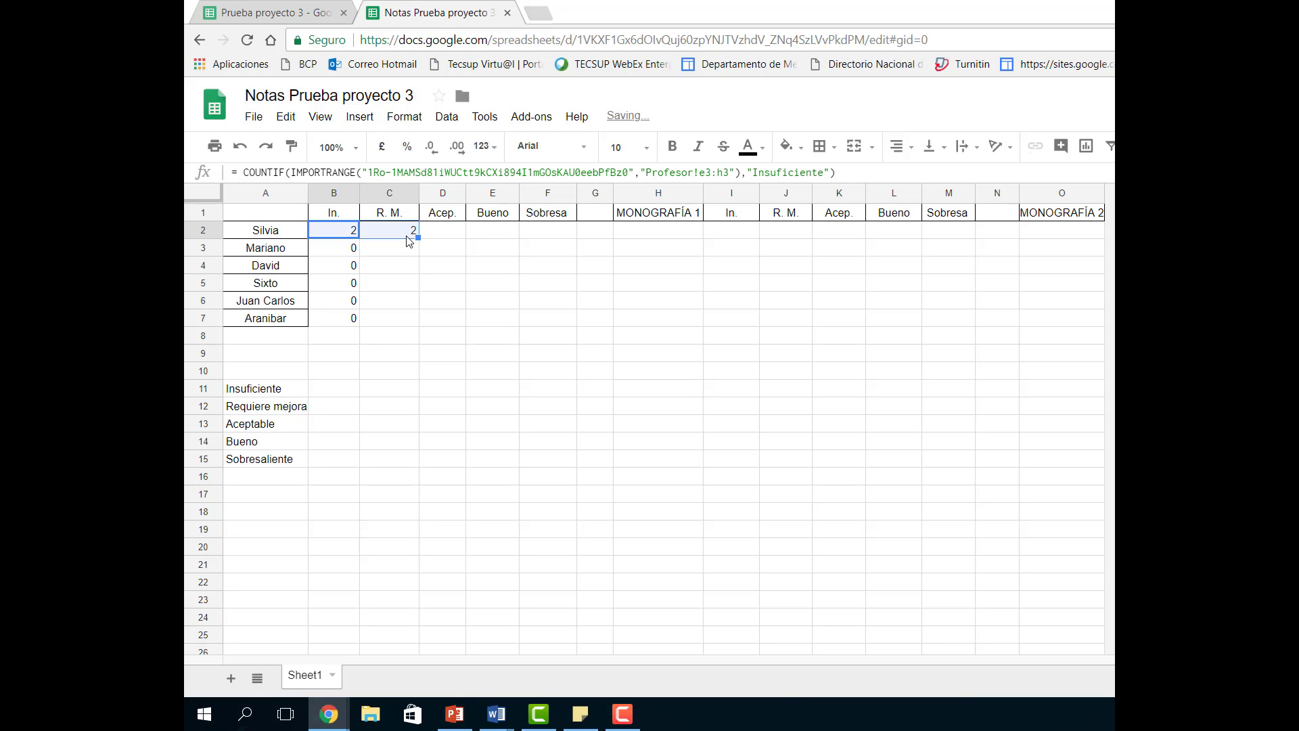
- Replace the COUNTIF criterion in C2 with "Requiere mejora", copied from the rating list in A12
left_click(275, 407)
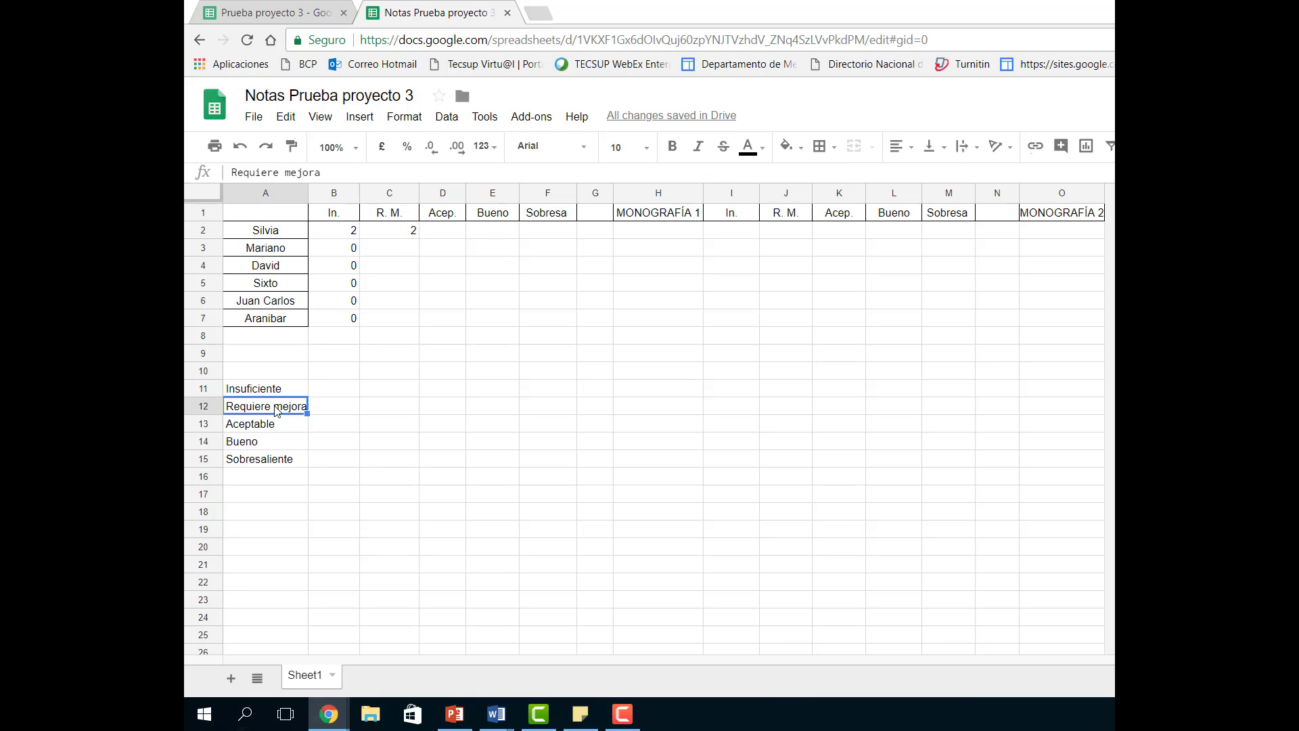
left_click_drag(321, 173, 238, 174)
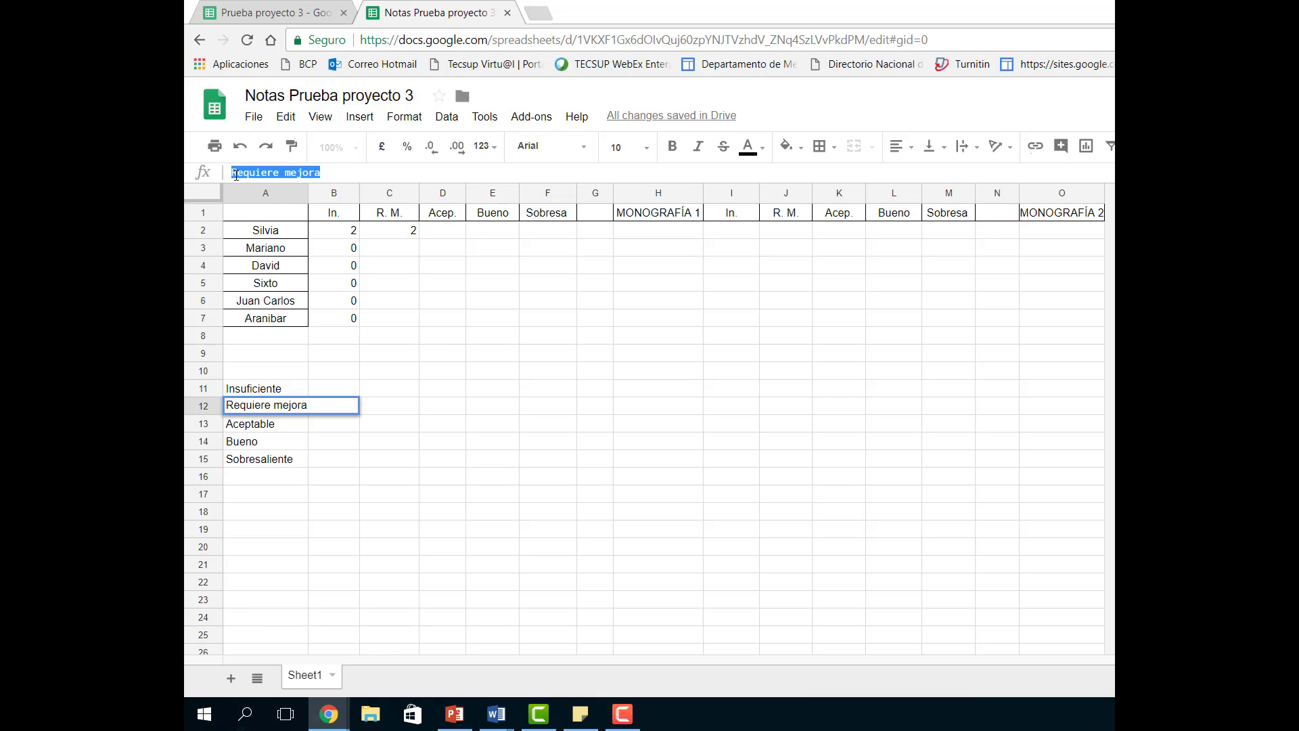
left_click(411, 237)
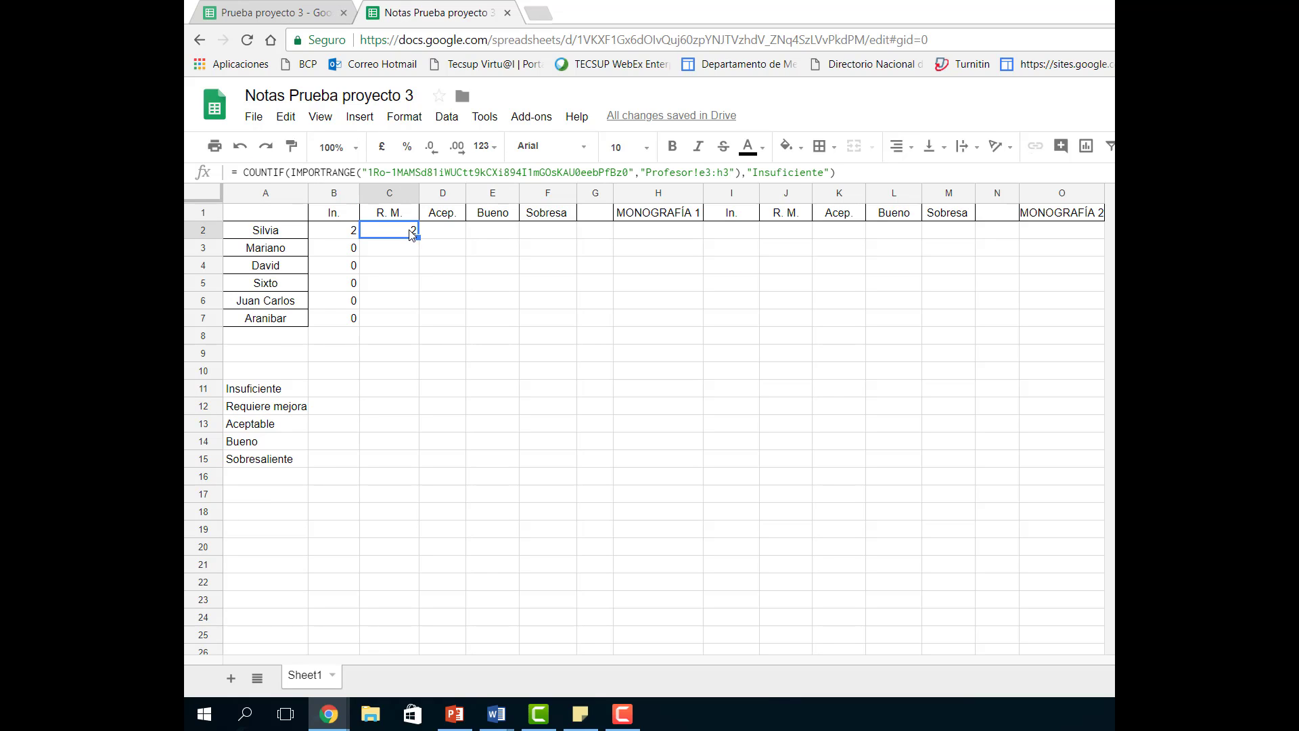
left_click(825, 173)
left_click_drag(818, 174, 758, 178)
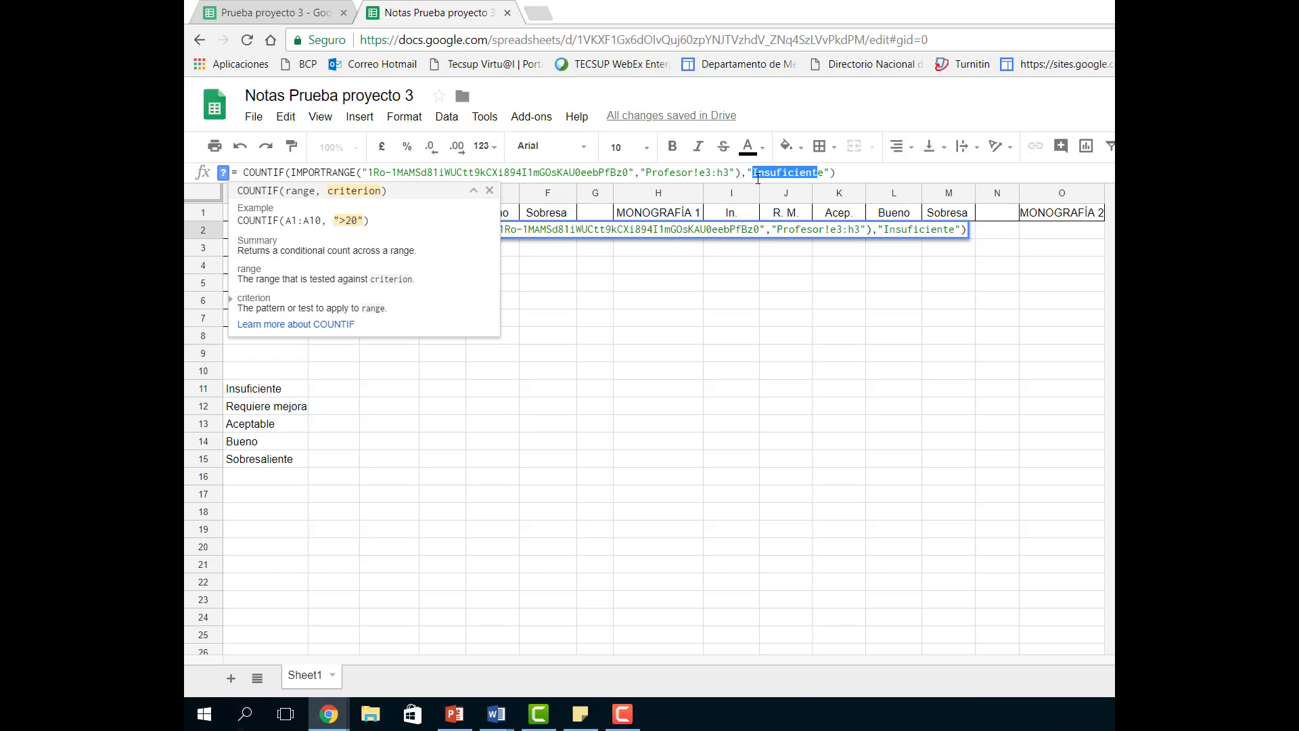
type("Requiere mejora")
key("Delete")
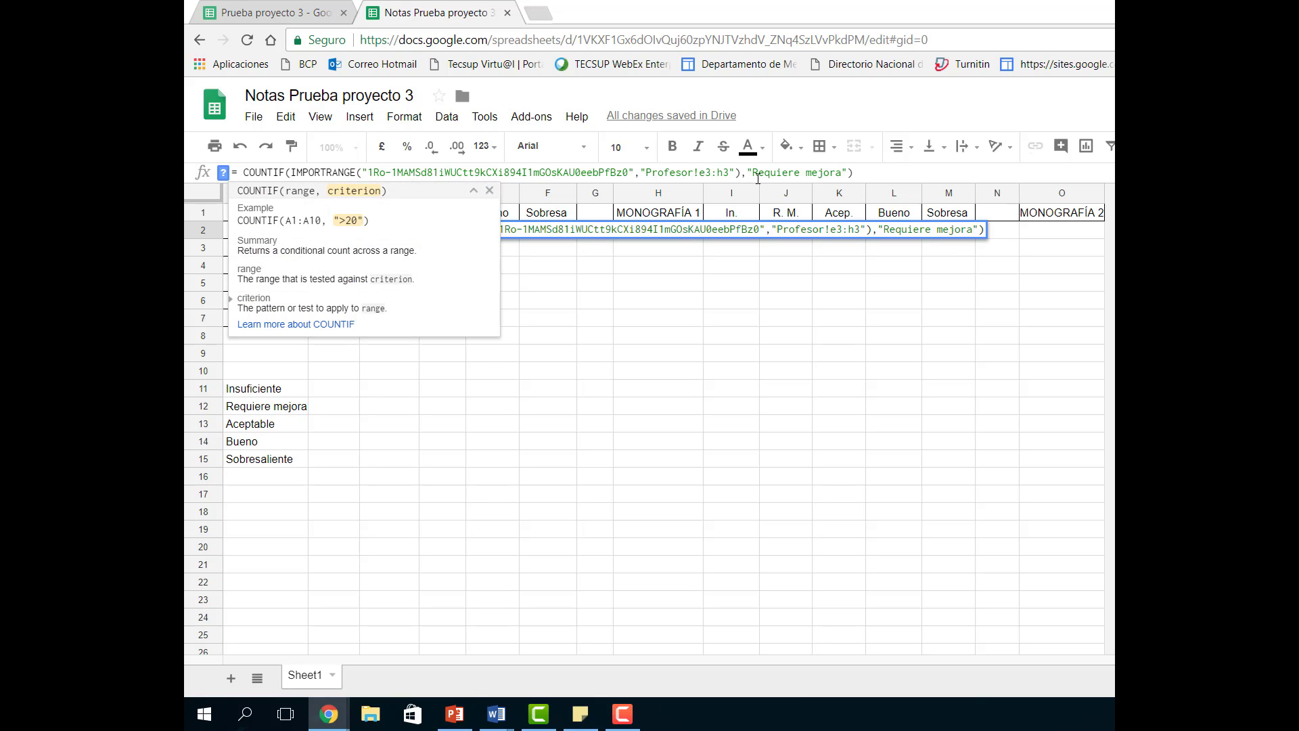
key("Return")
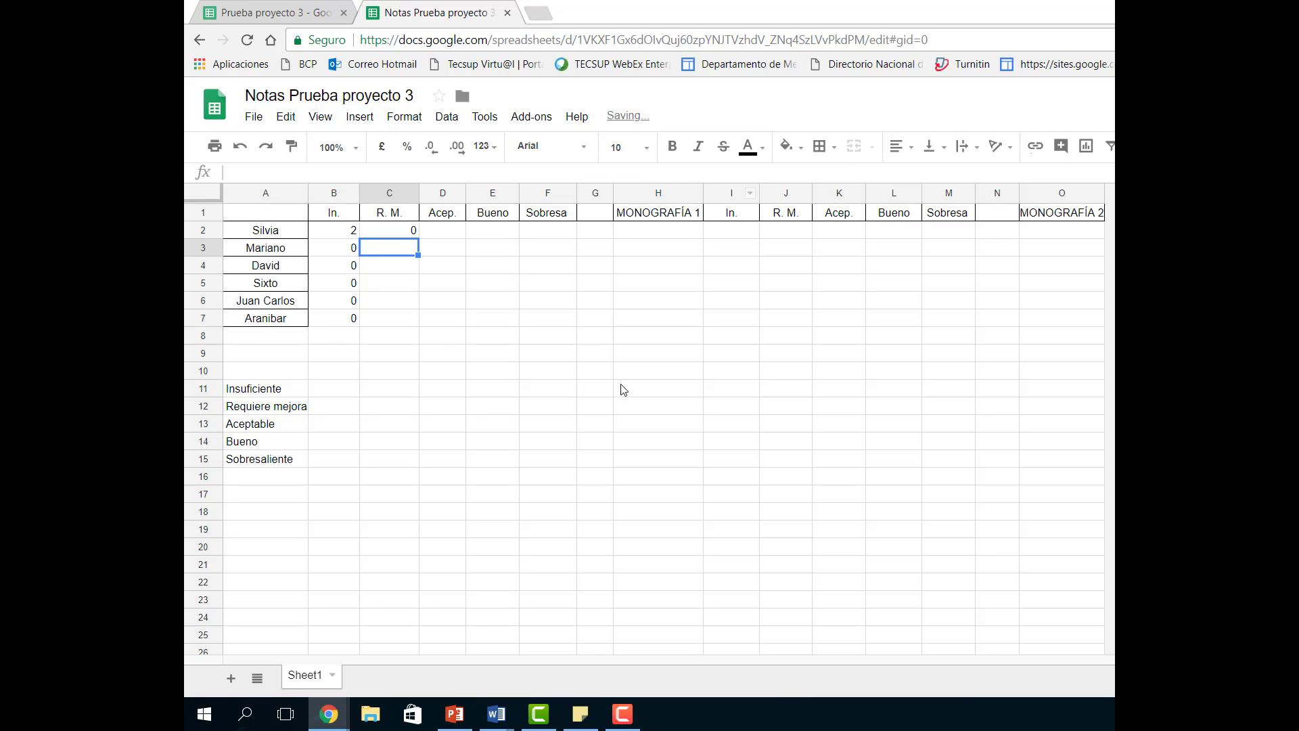
- Fill C2's formula across into D2 and replace its criterion with "Aceptable", copied from A13
left_click(268, 429)
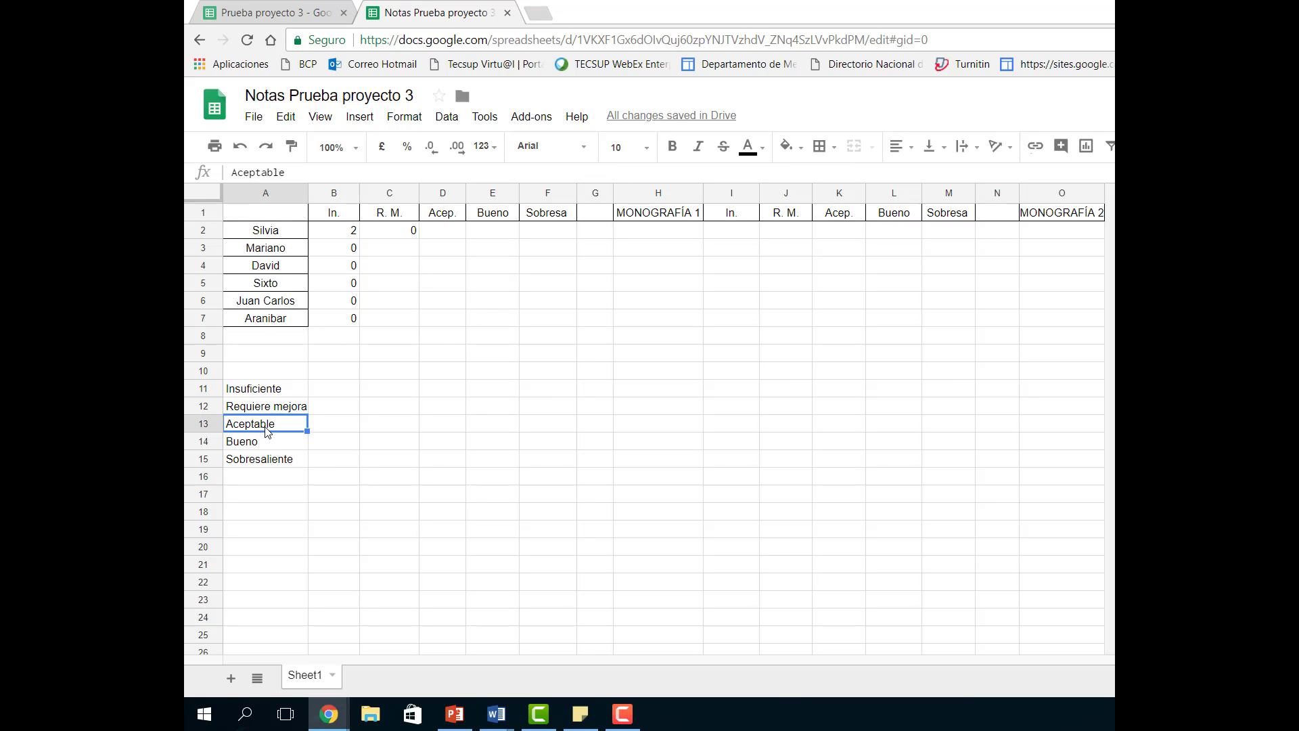
left_click_drag(287, 173, 231, 175)
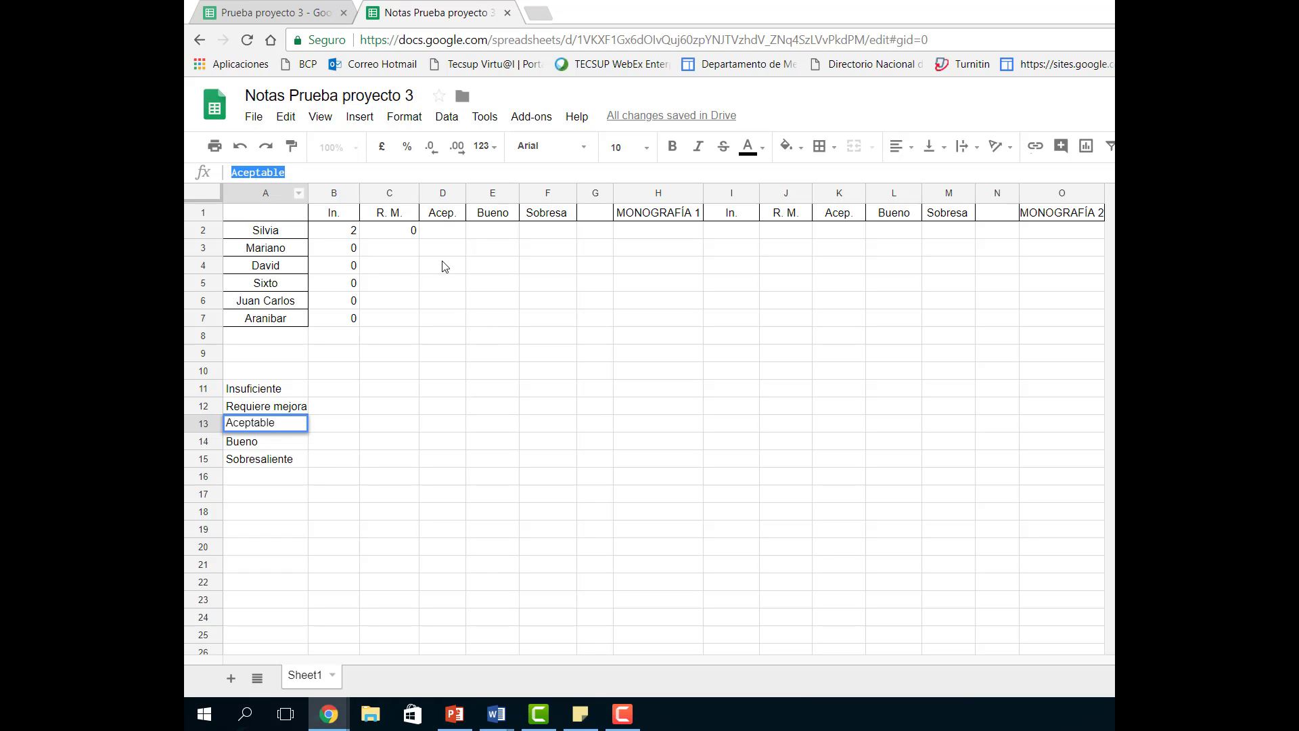
left_click(416, 283)
left_click(415, 234)
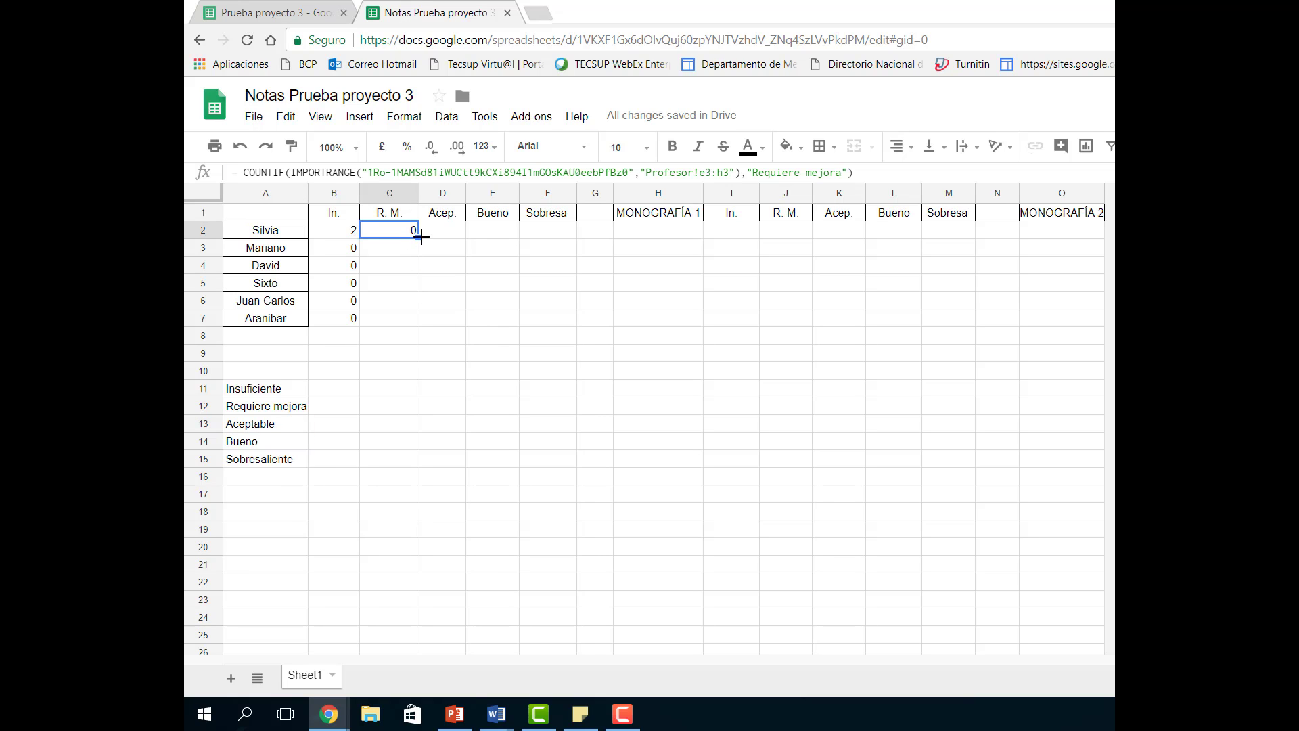
left_click_drag(421, 237, 457, 234)
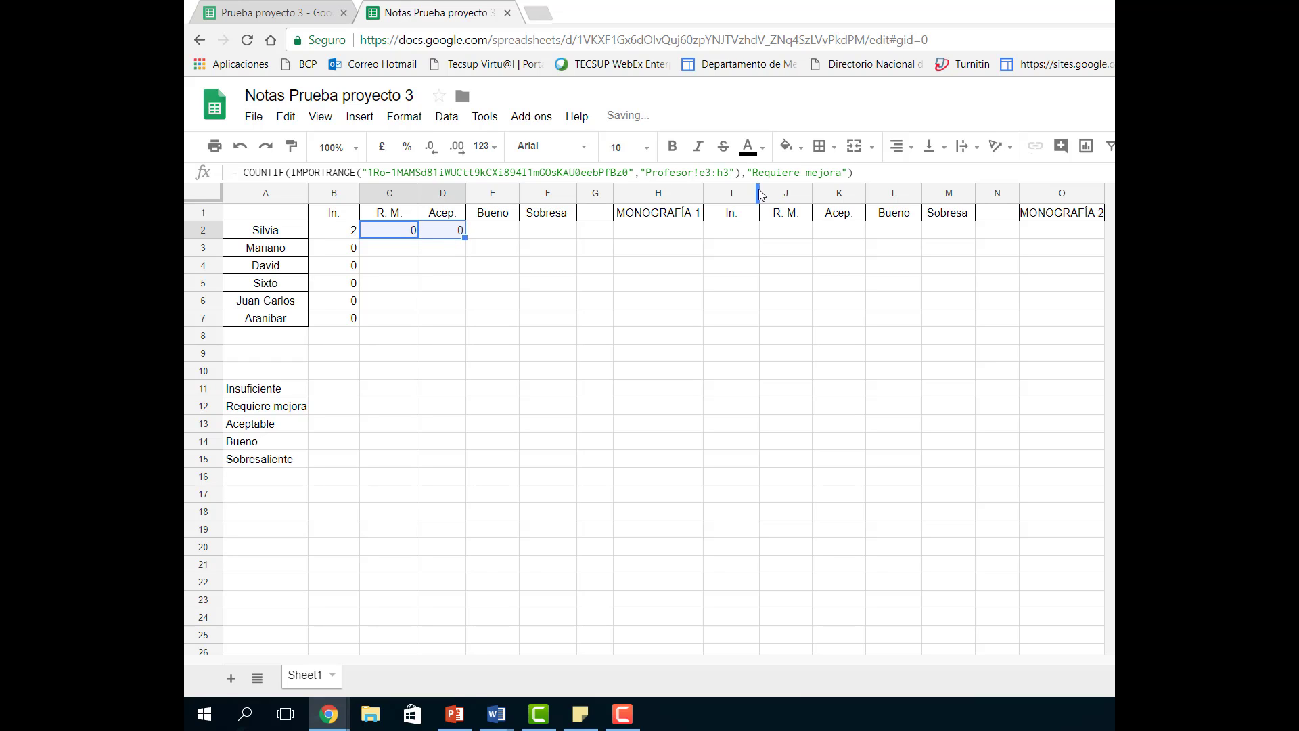
left_click(451, 236)
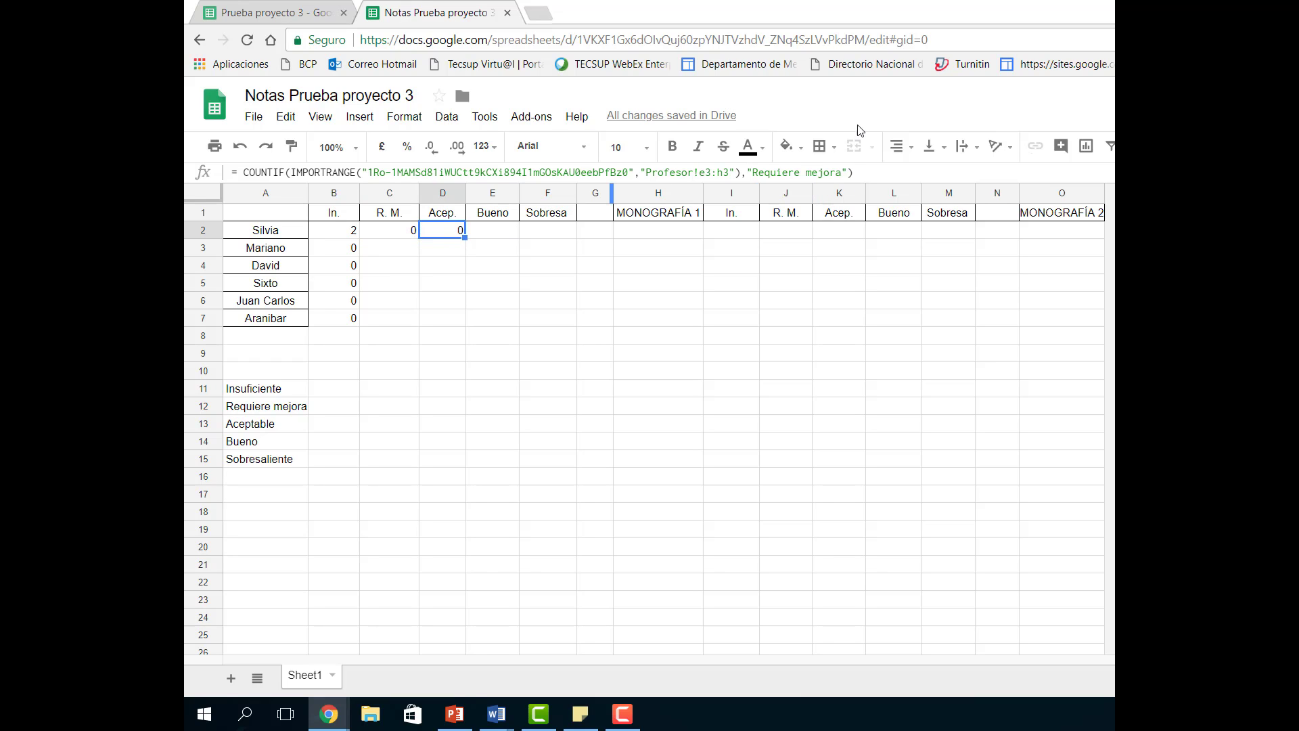
left_click_drag(842, 174, 752, 176)
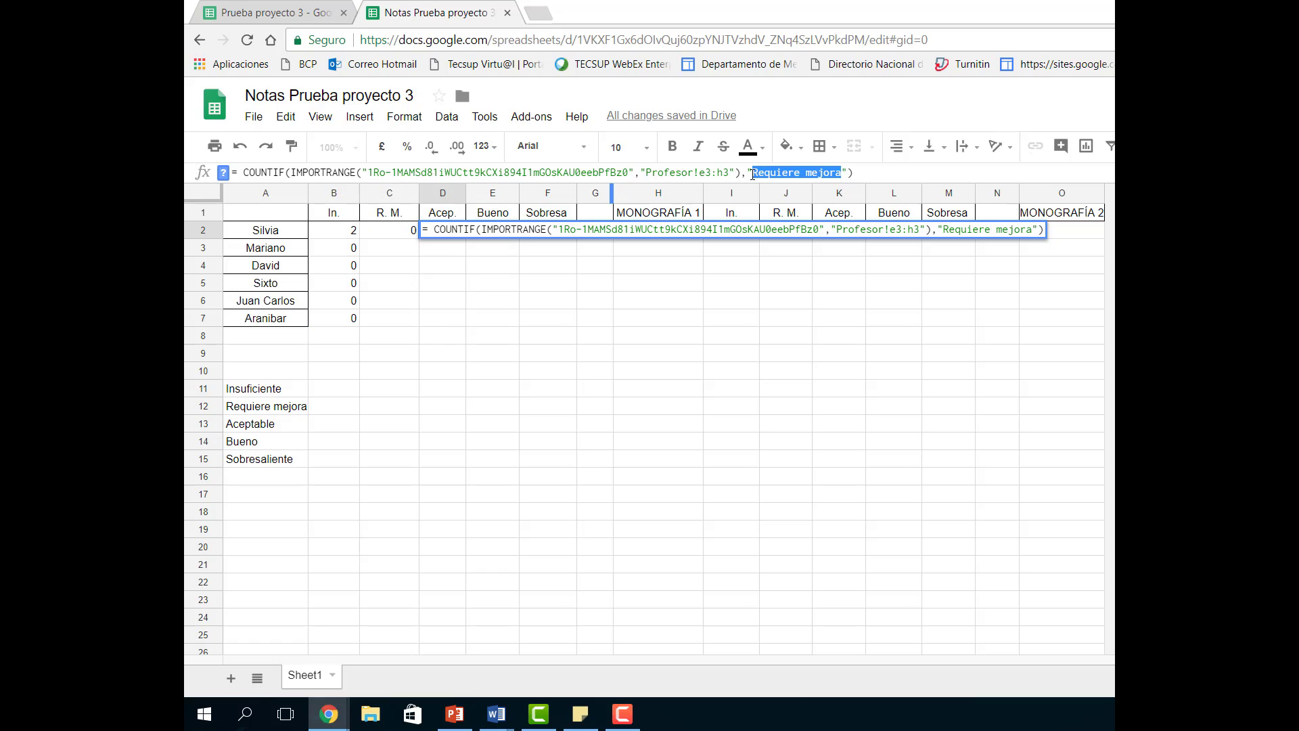
type("Aceptable")
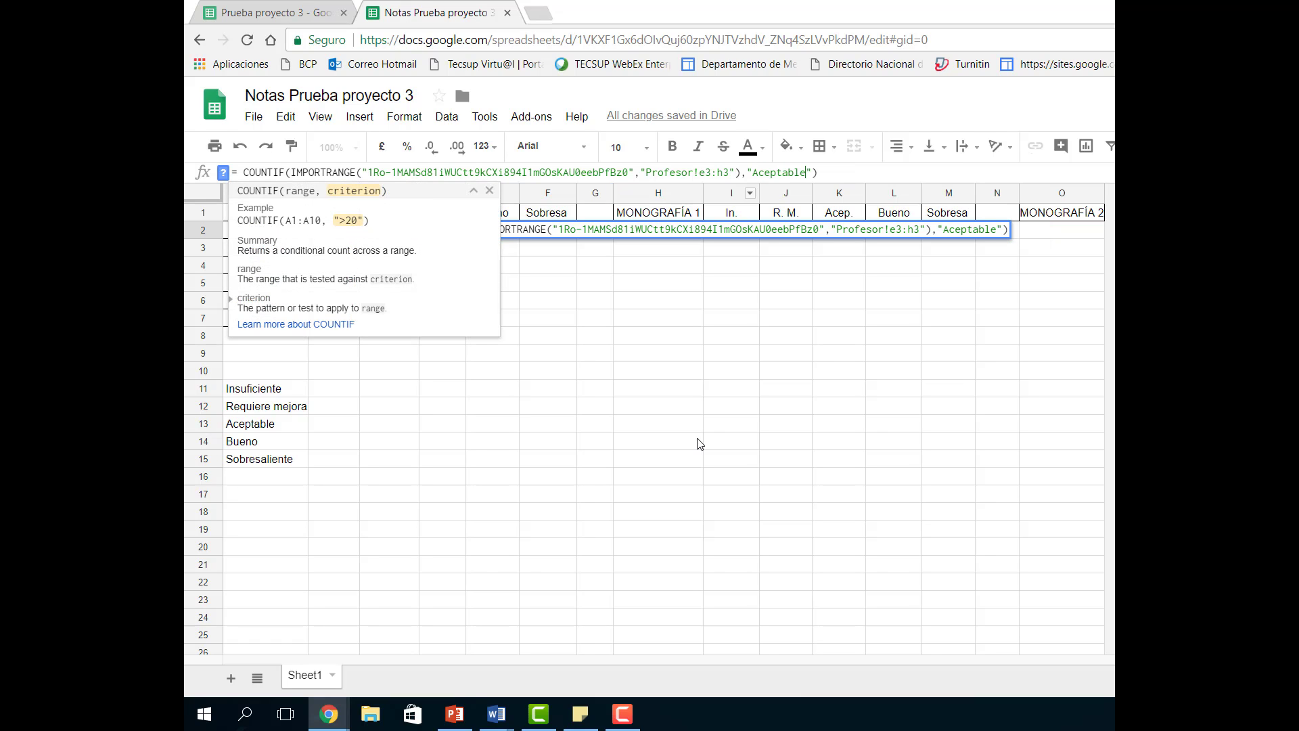
left_click(779, 422)
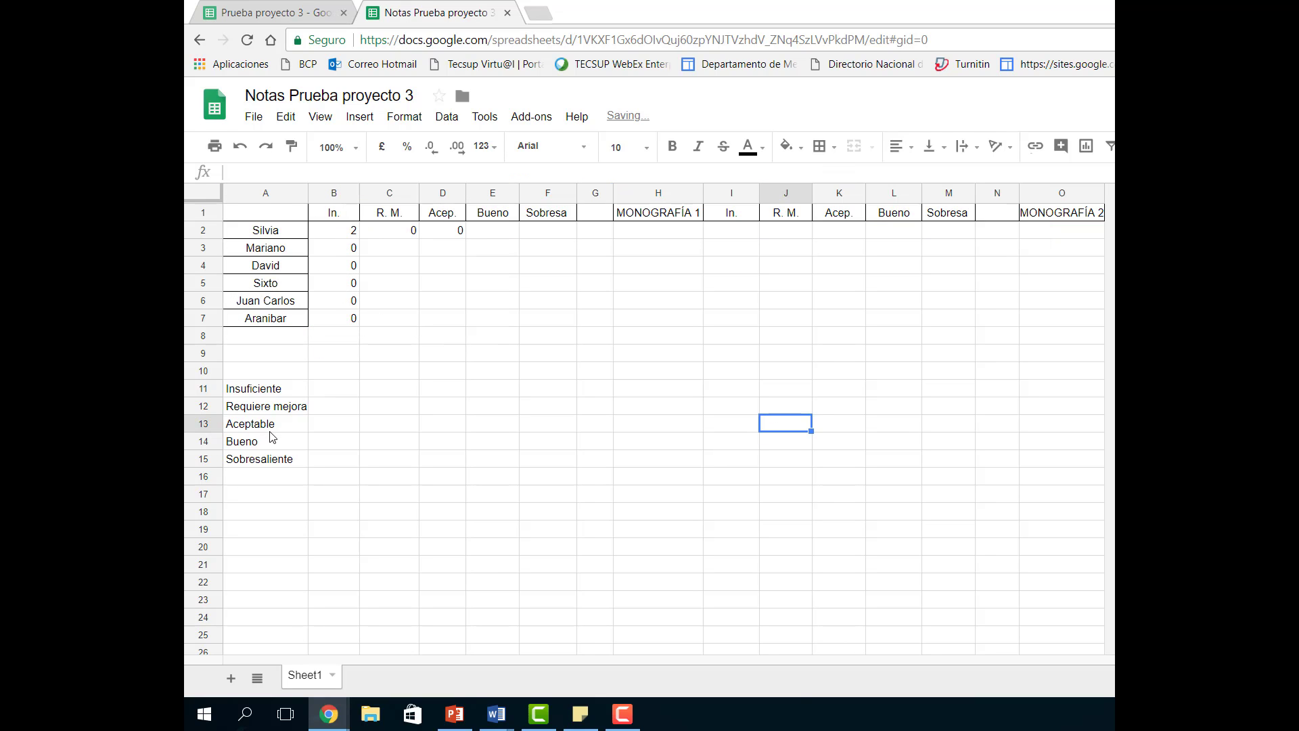
- Fill D2's formula across into E2 and replace its criterion with "Bueno", copied from A14
left_click(255, 446)
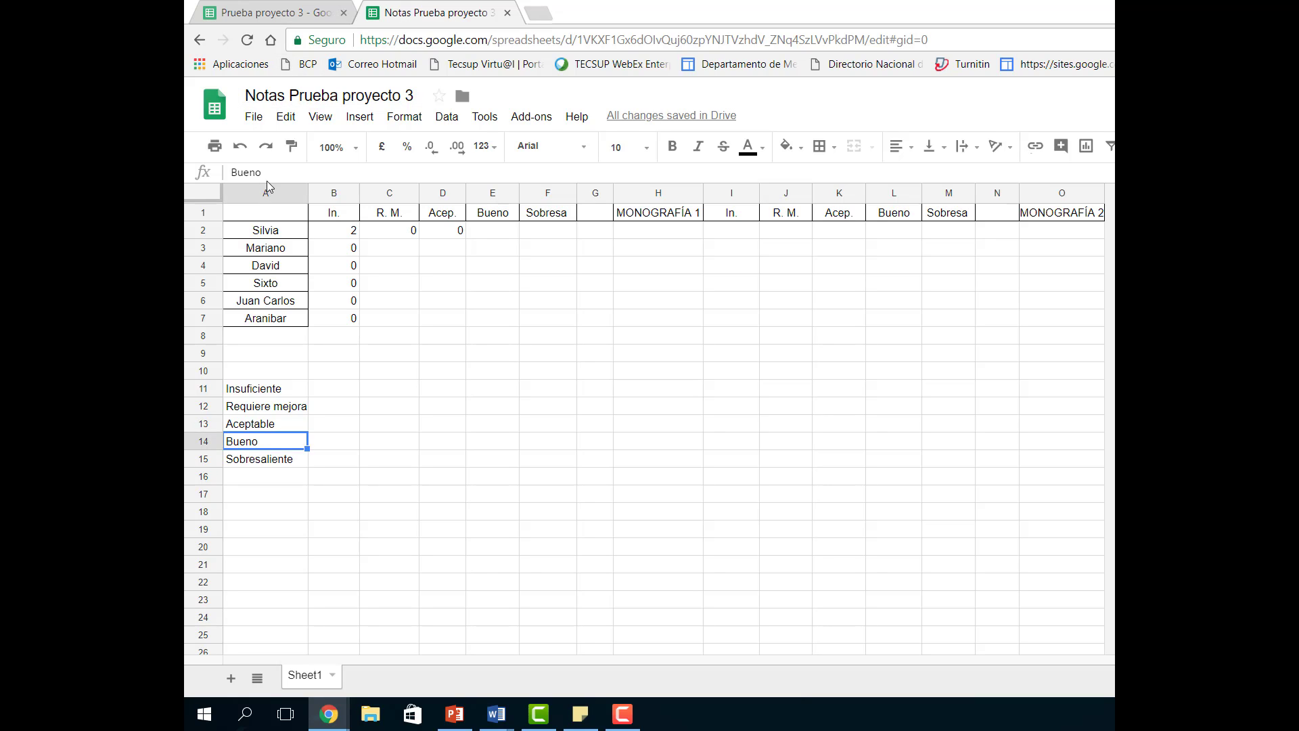
left_click_drag(264, 172, 214, 177)
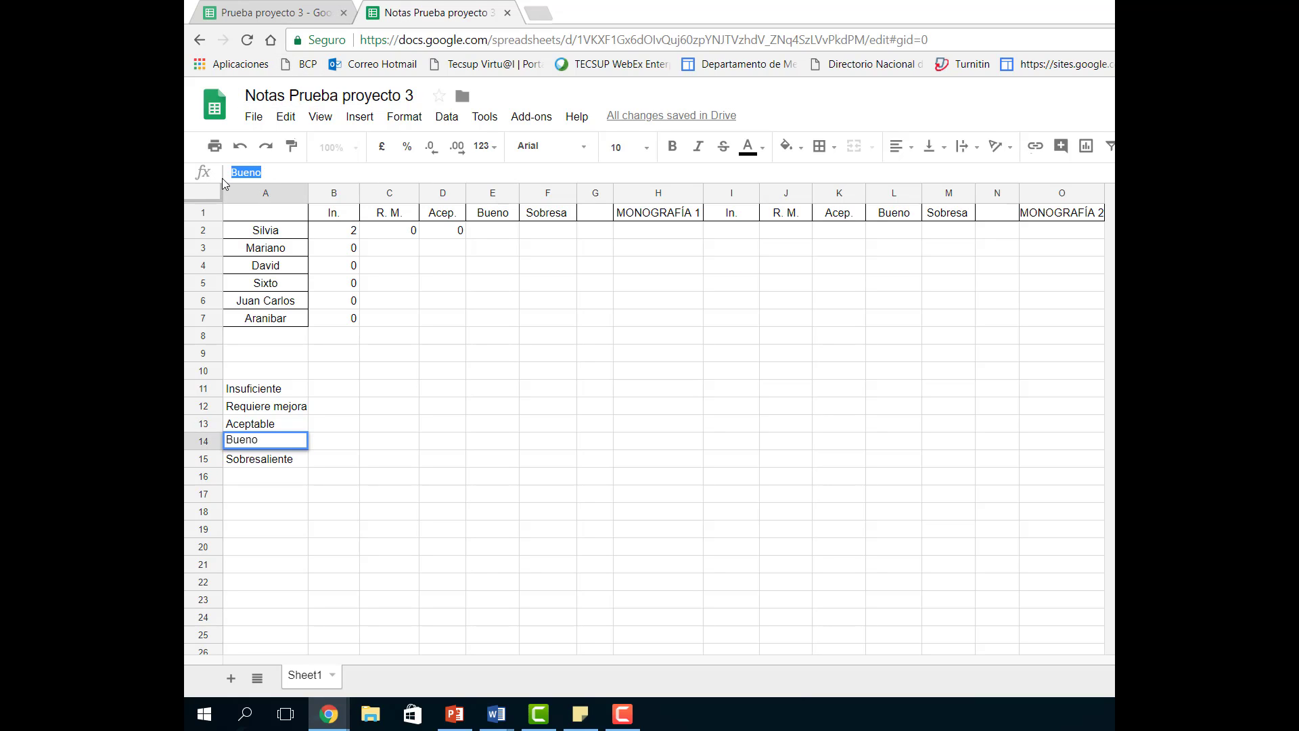
left_click(454, 233)
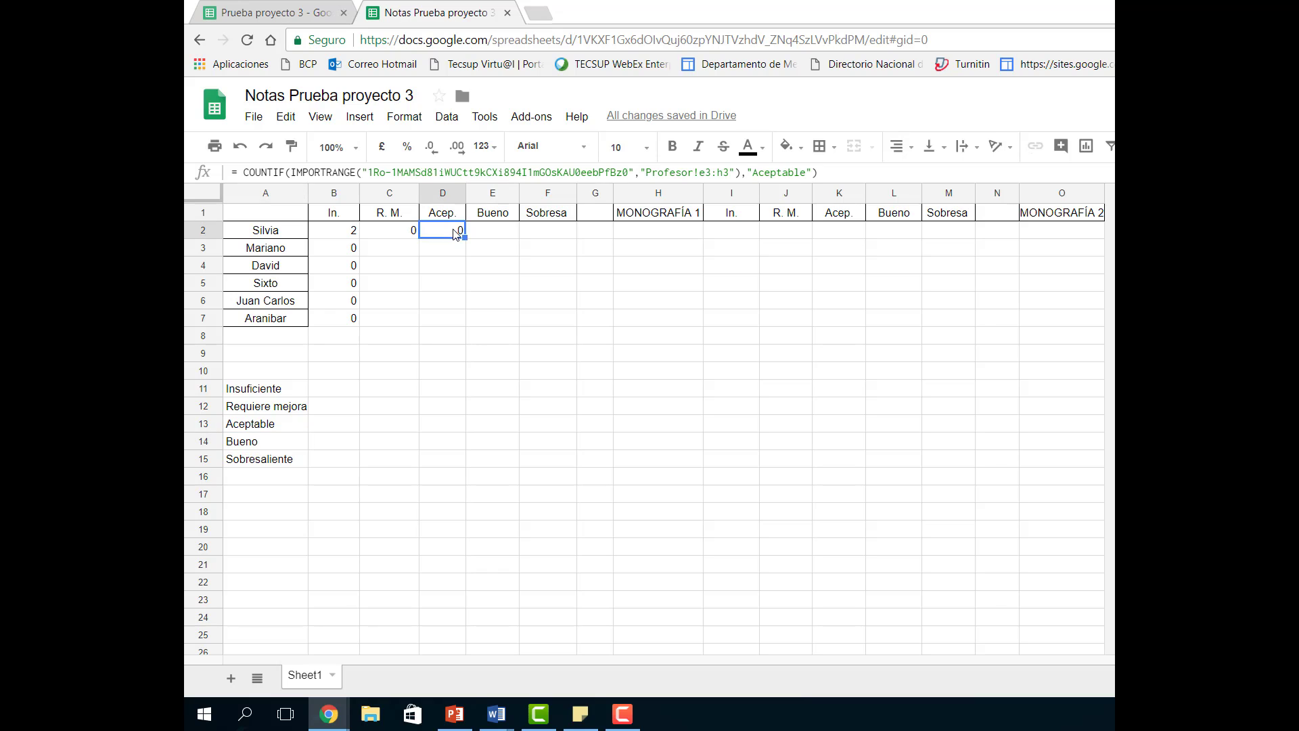
left_click_drag(464, 238, 504, 244)
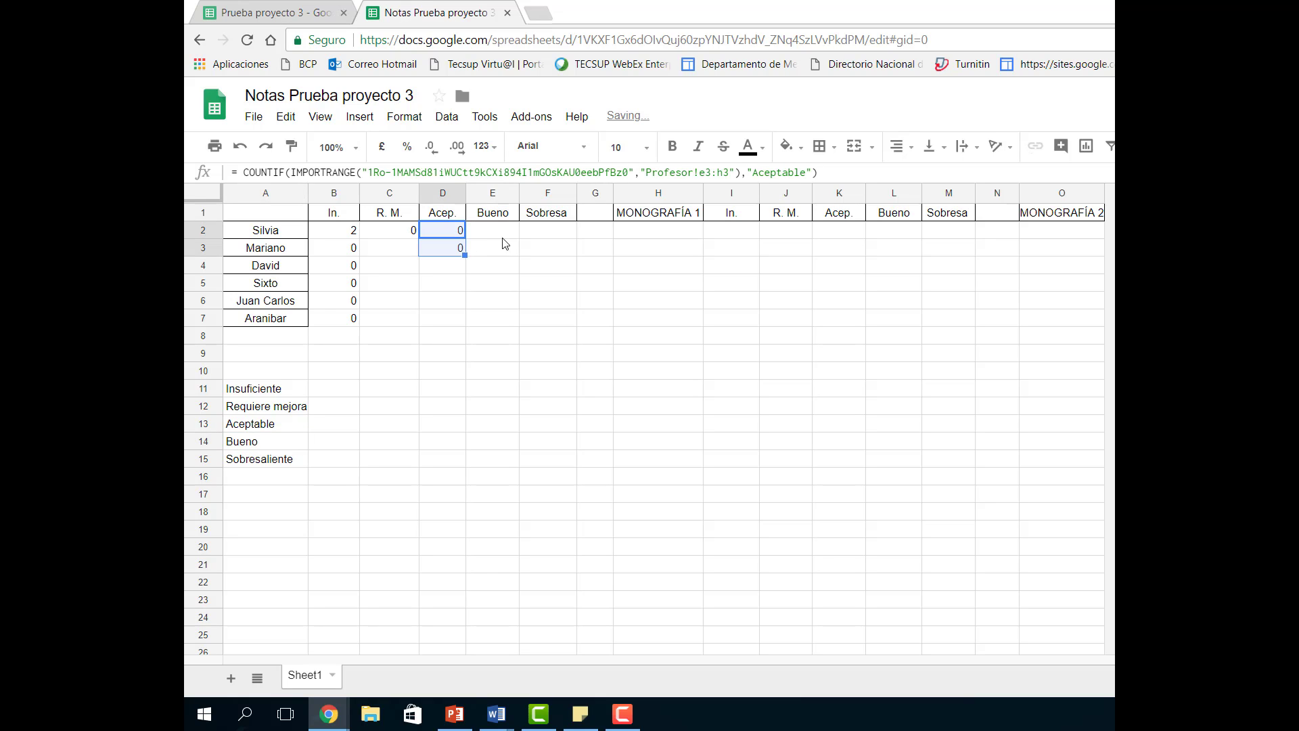
left_click(241, 150)
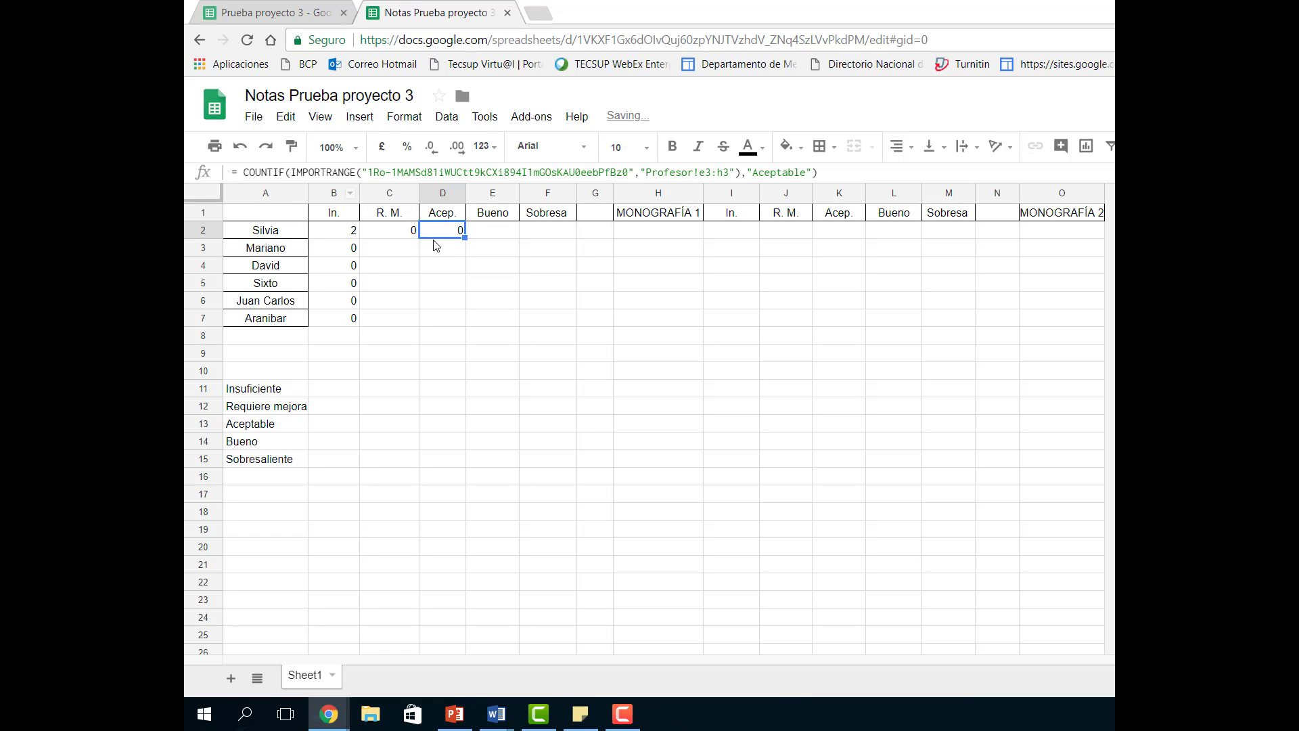
left_click_drag(465, 236, 505, 237)
left_click(502, 236)
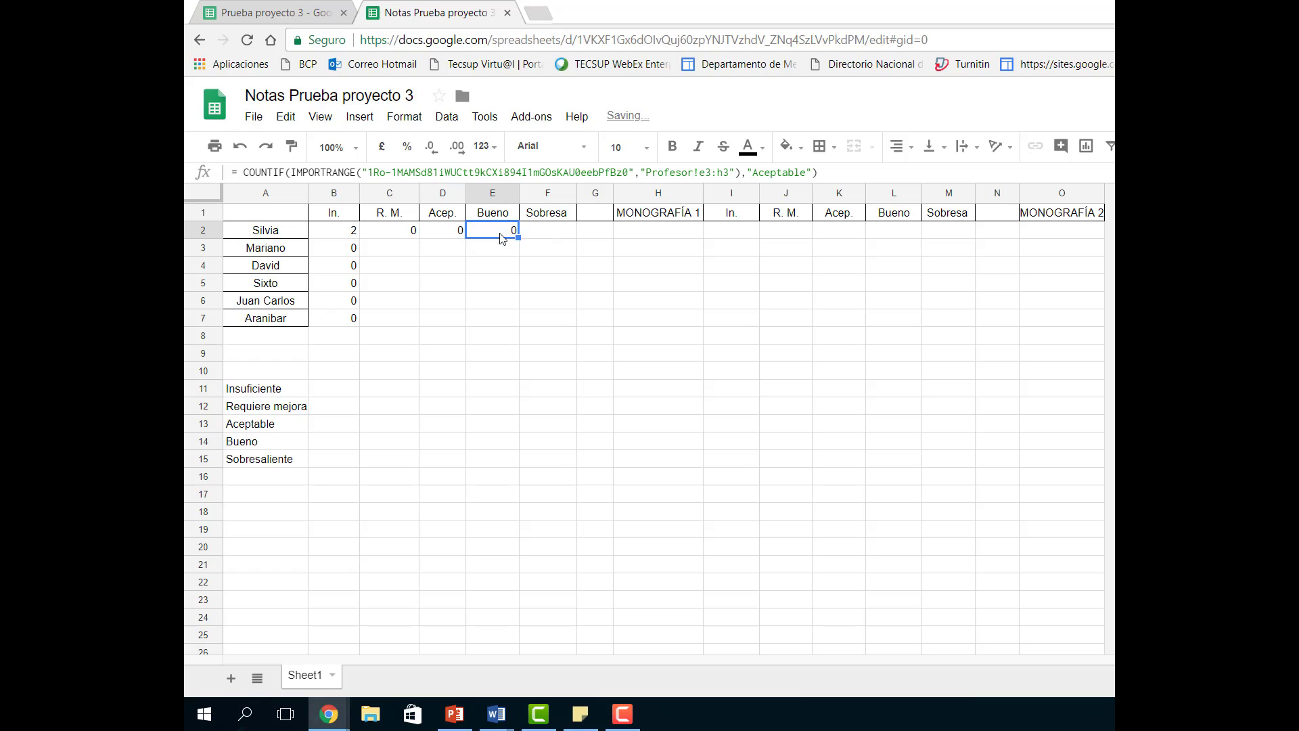
left_click(805, 172)
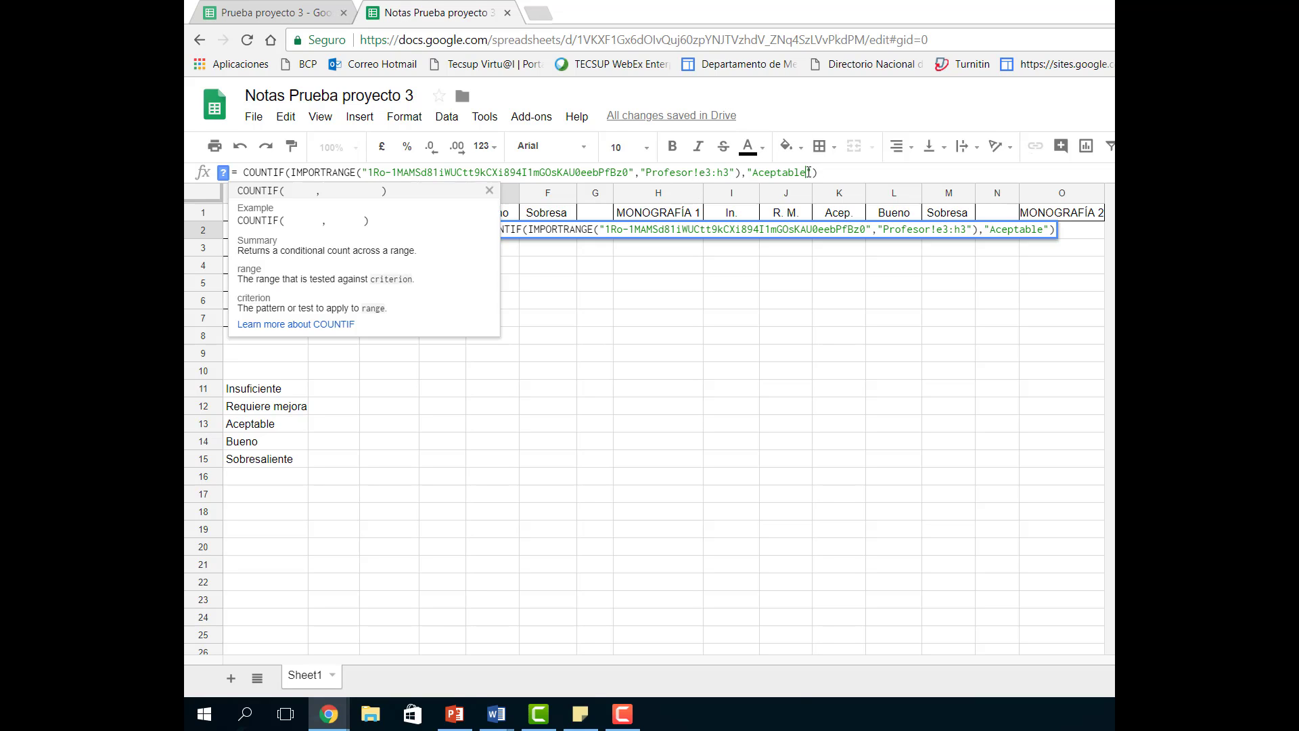
left_click_drag(806, 172, 753, 171)
type("Bueno")
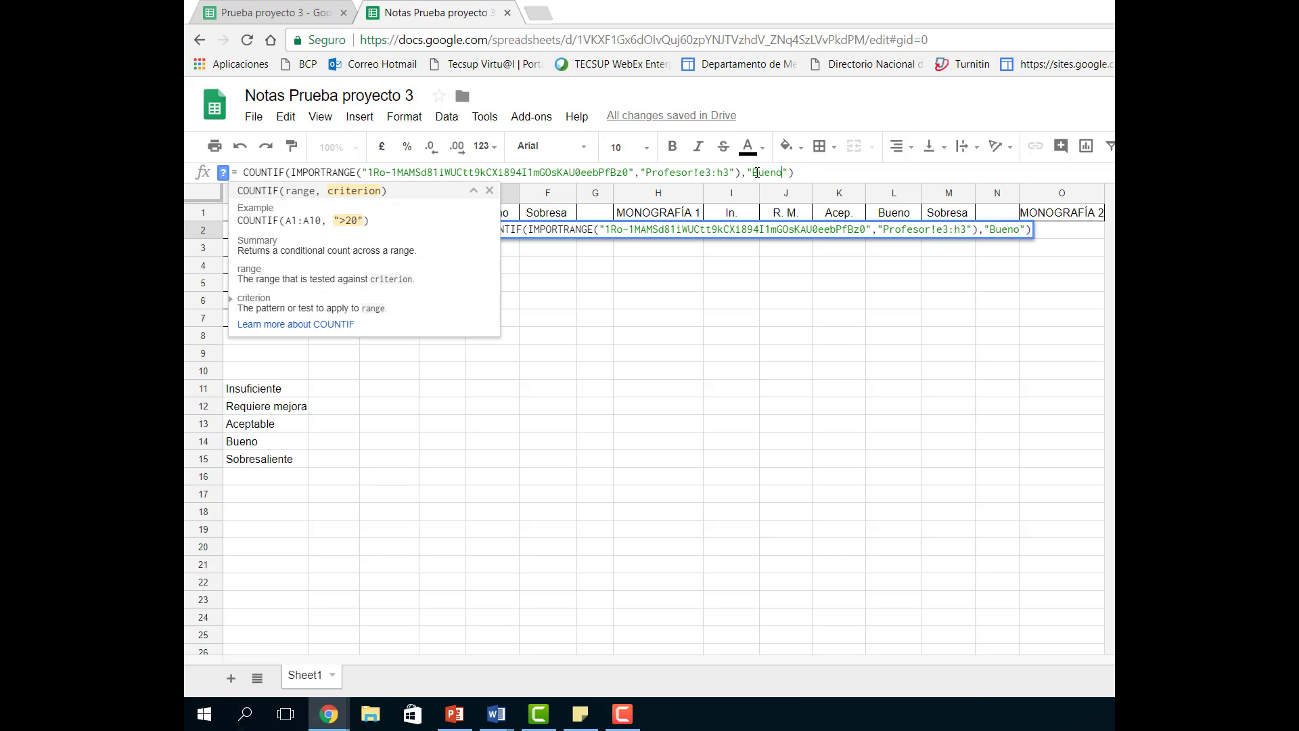
key("Return")
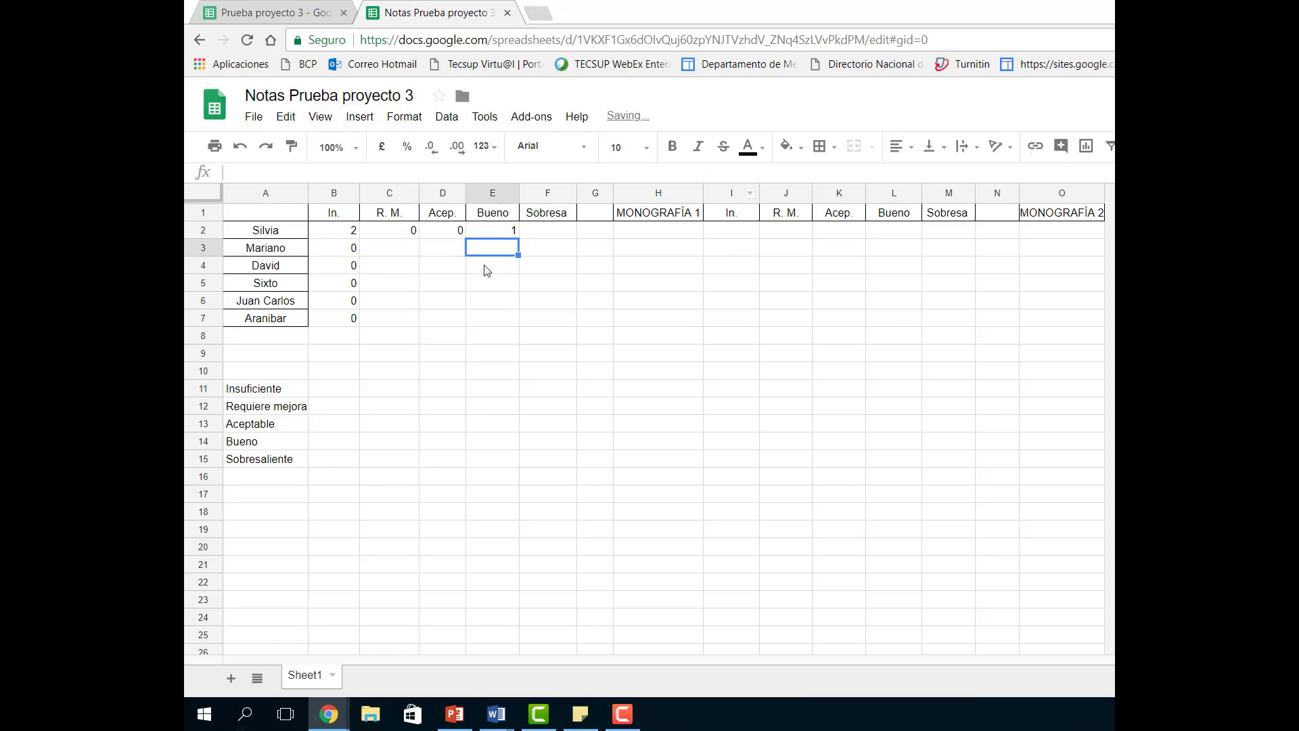
- Fill E2's formula across into F2 and replace its criterion with "Sobresaliente", copied from A15
left_click(262, 463)
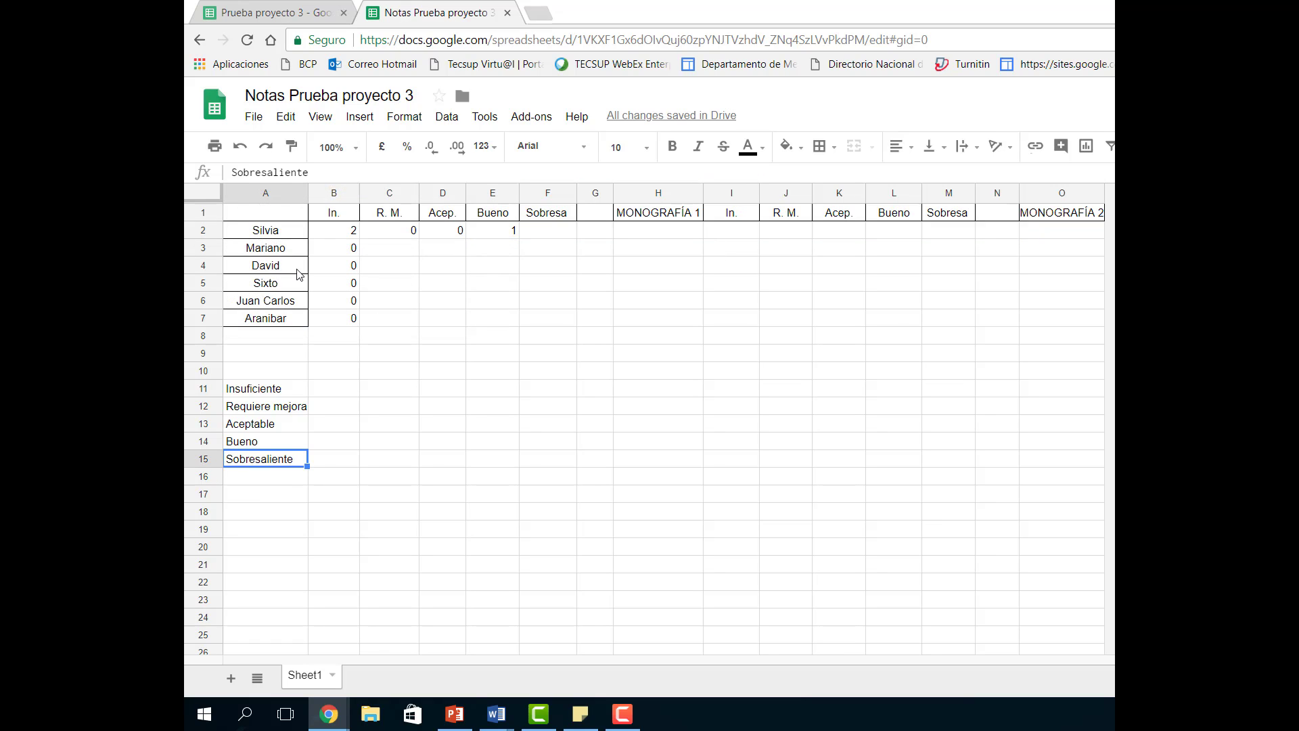
left_click_drag(308, 172, 232, 171)
key("ctrl+c")
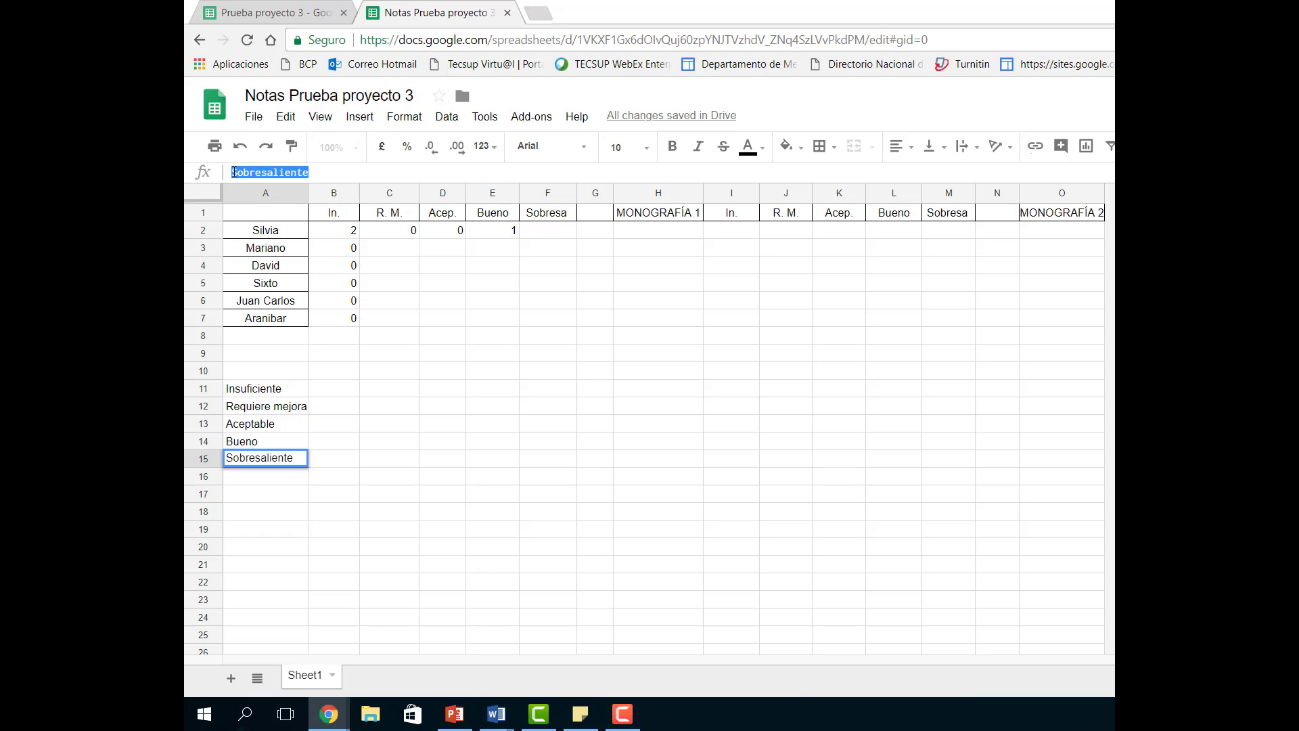
left_click(236, 172)
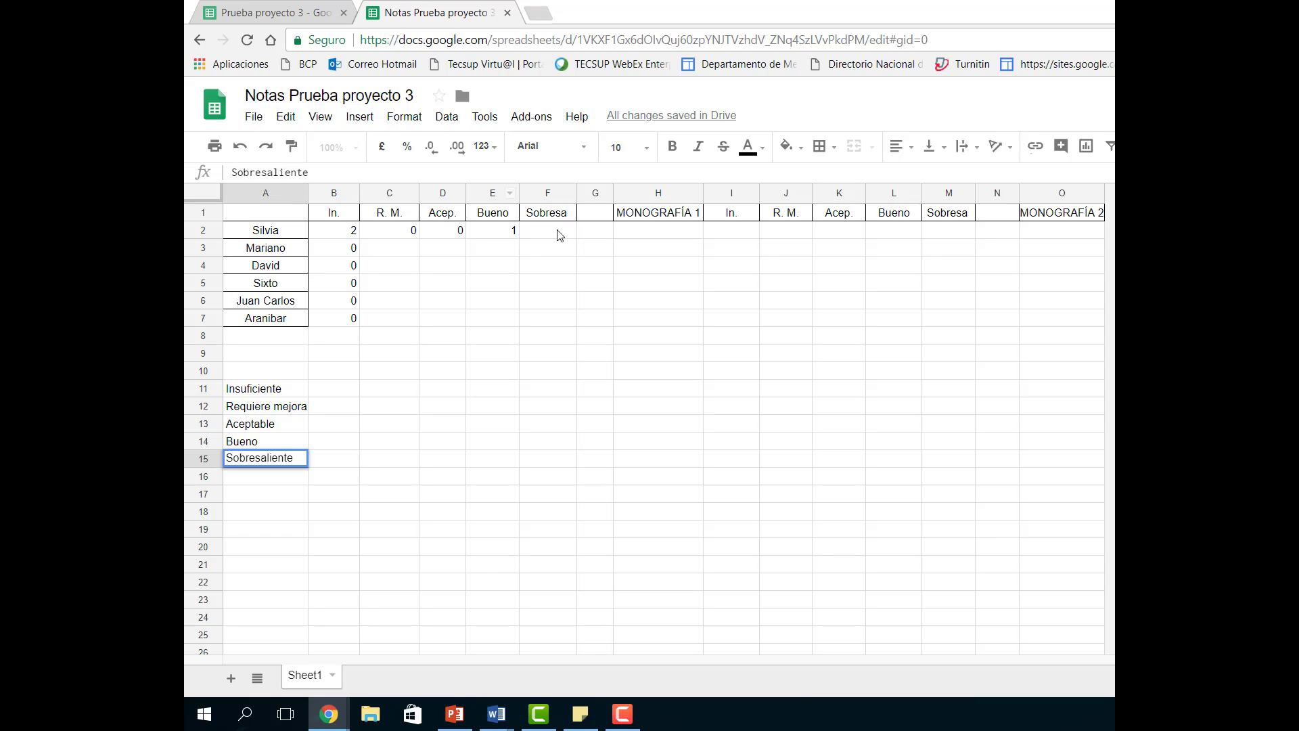
left_click(505, 232)
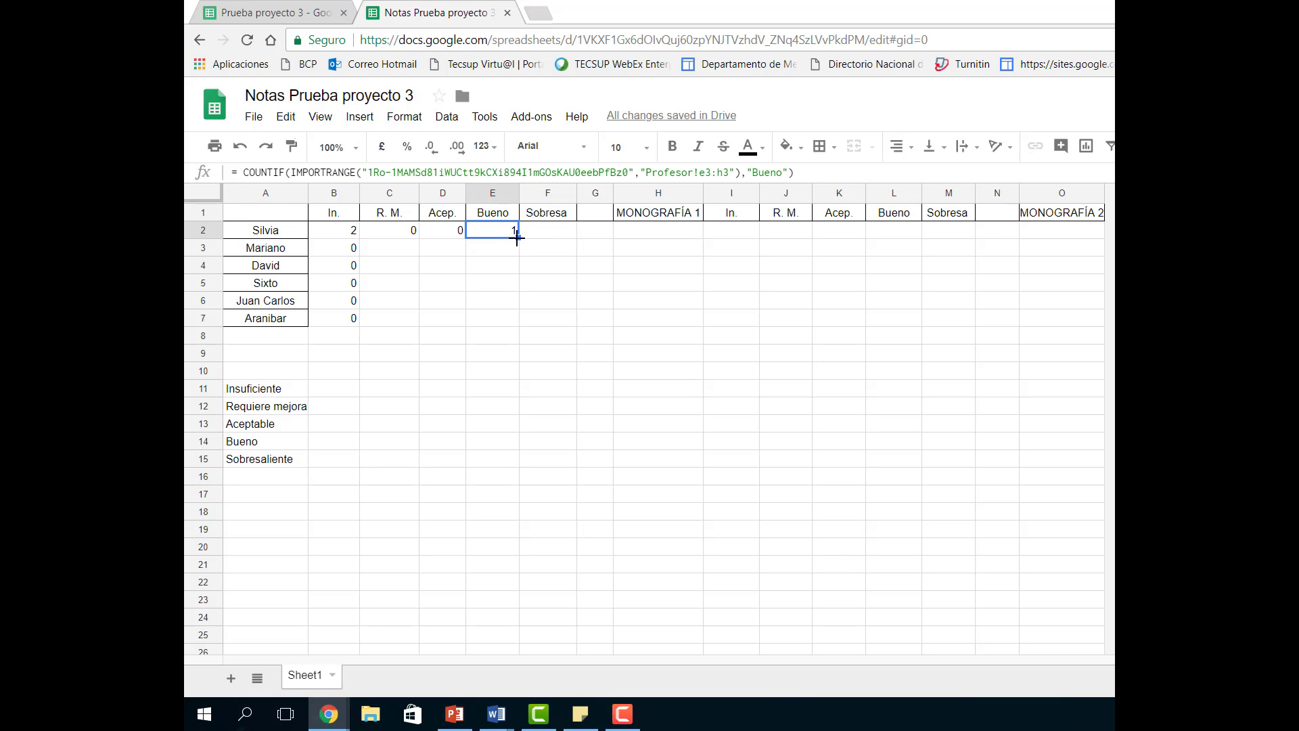
left_click_drag(518, 237, 552, 236)
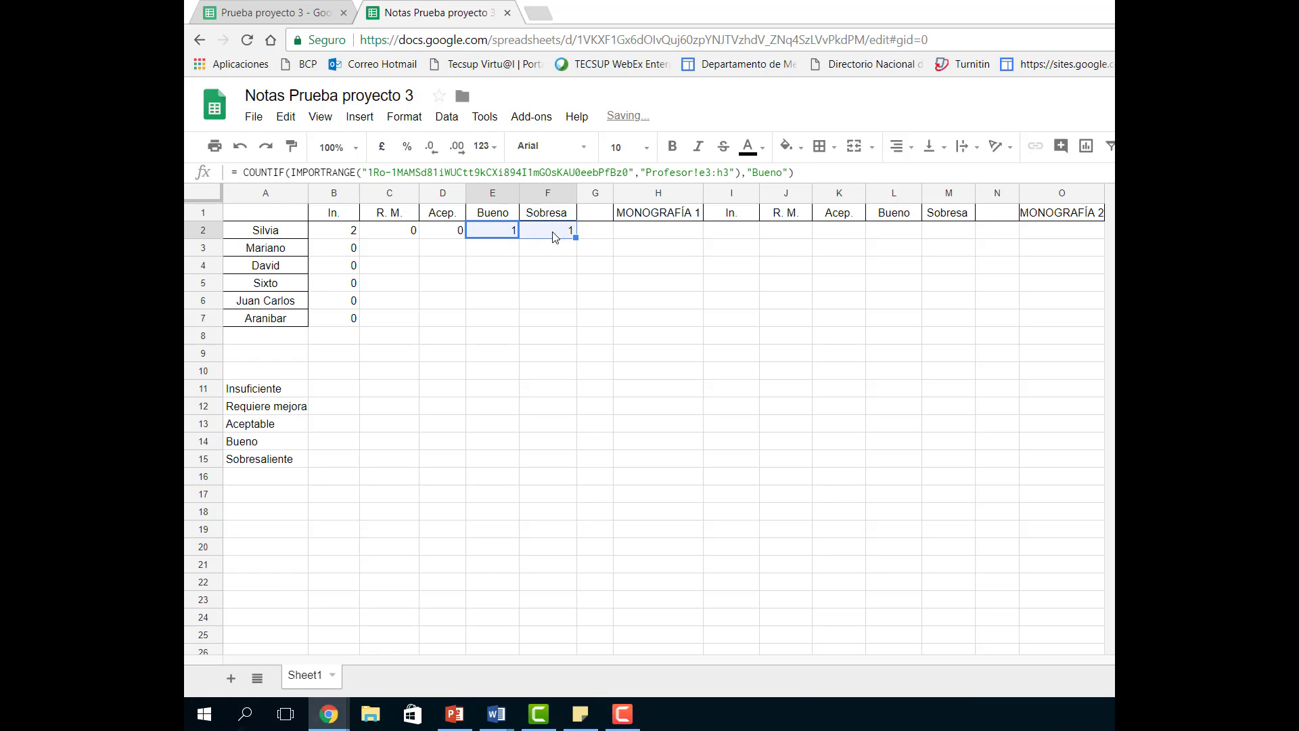
left_click(554, 236)
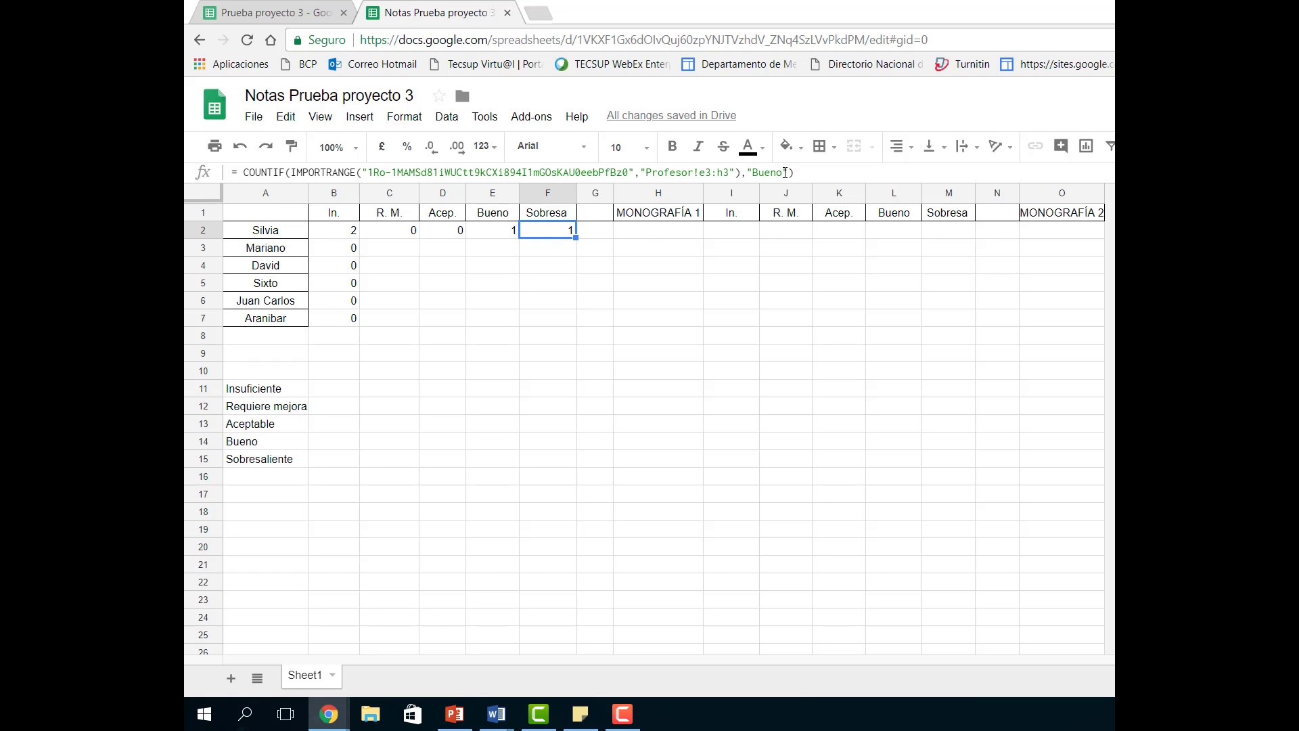
double_click(755, 172)
key("ctrl+v")
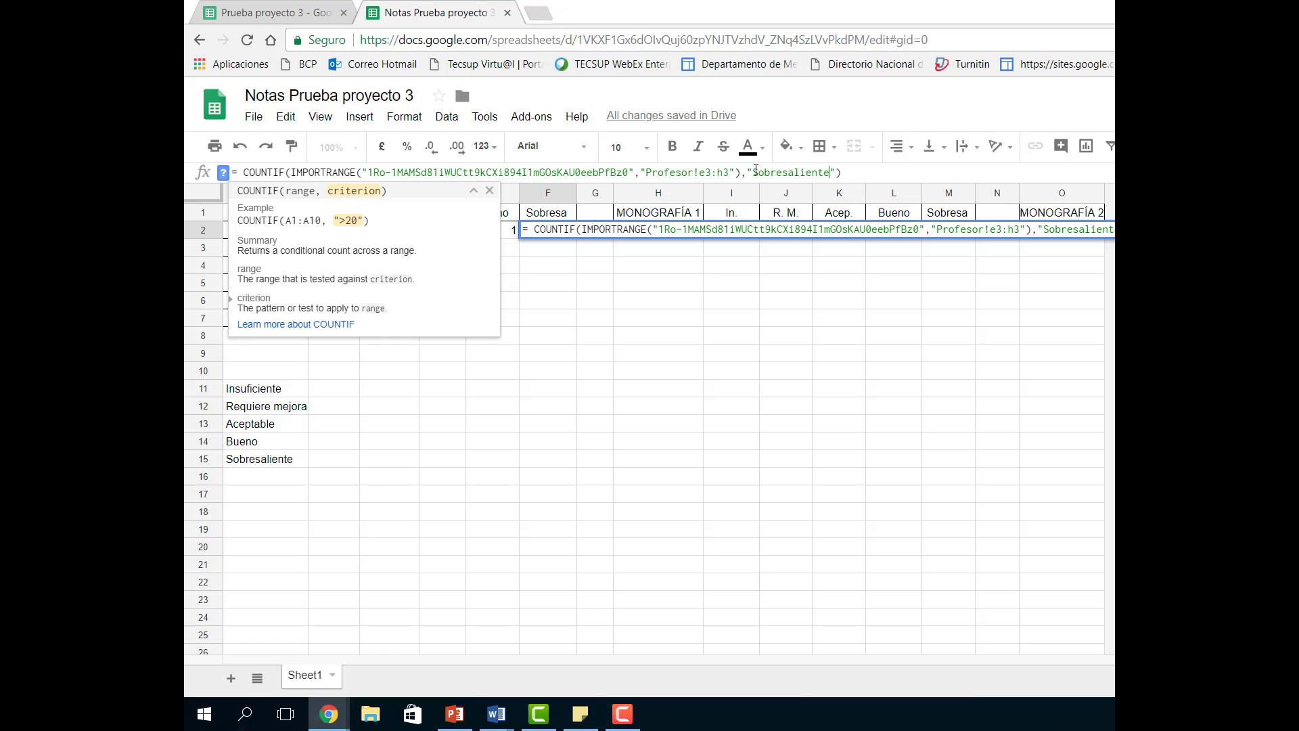
key("Return")
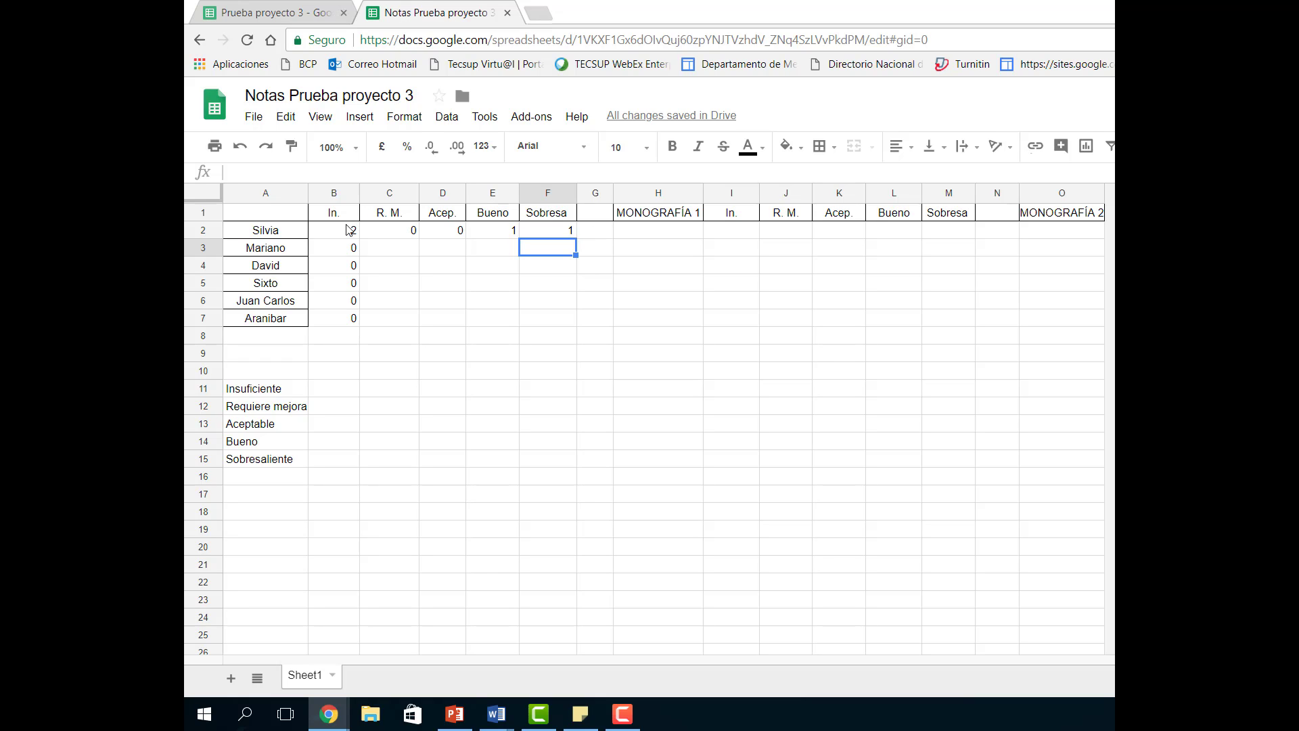
- Fill the COUNTIF formulas in C2:F2 down through row 7 for the remaining students
left_click_drag(387, 231, 563, 242)
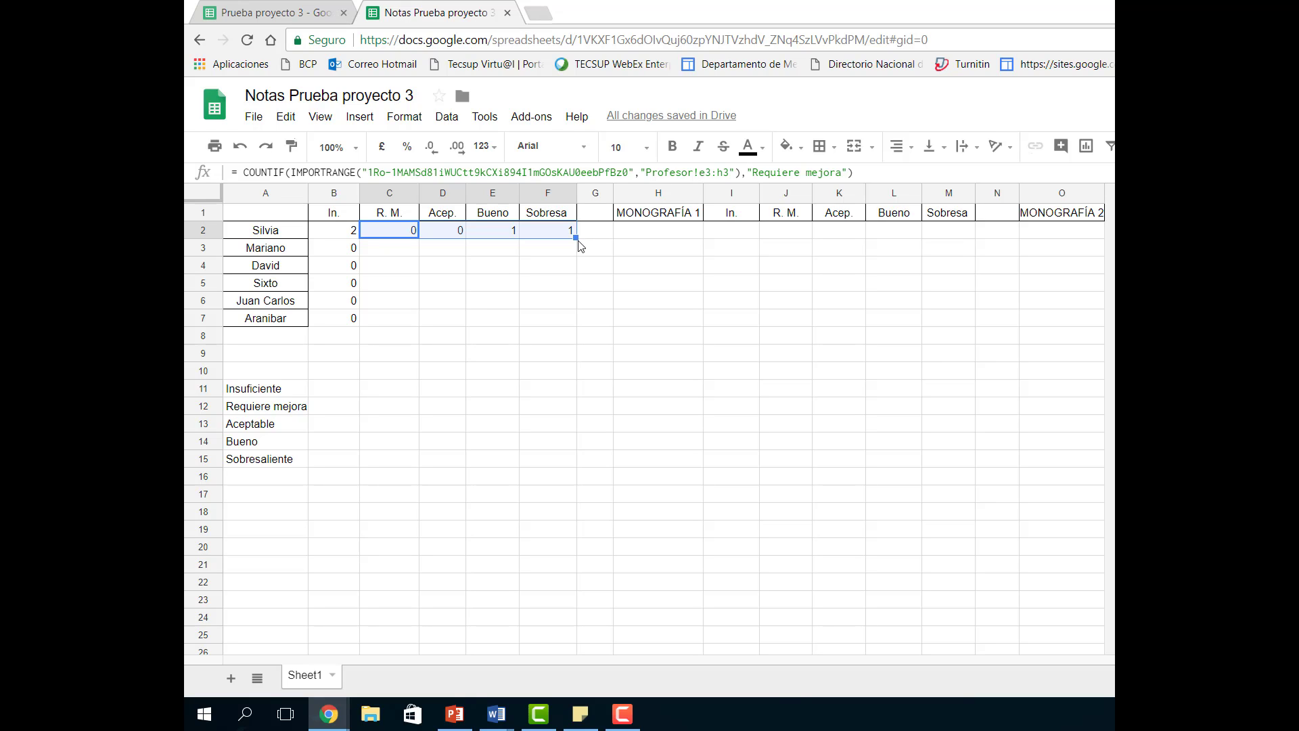
left_click_drag(576, 240, 575, 325)
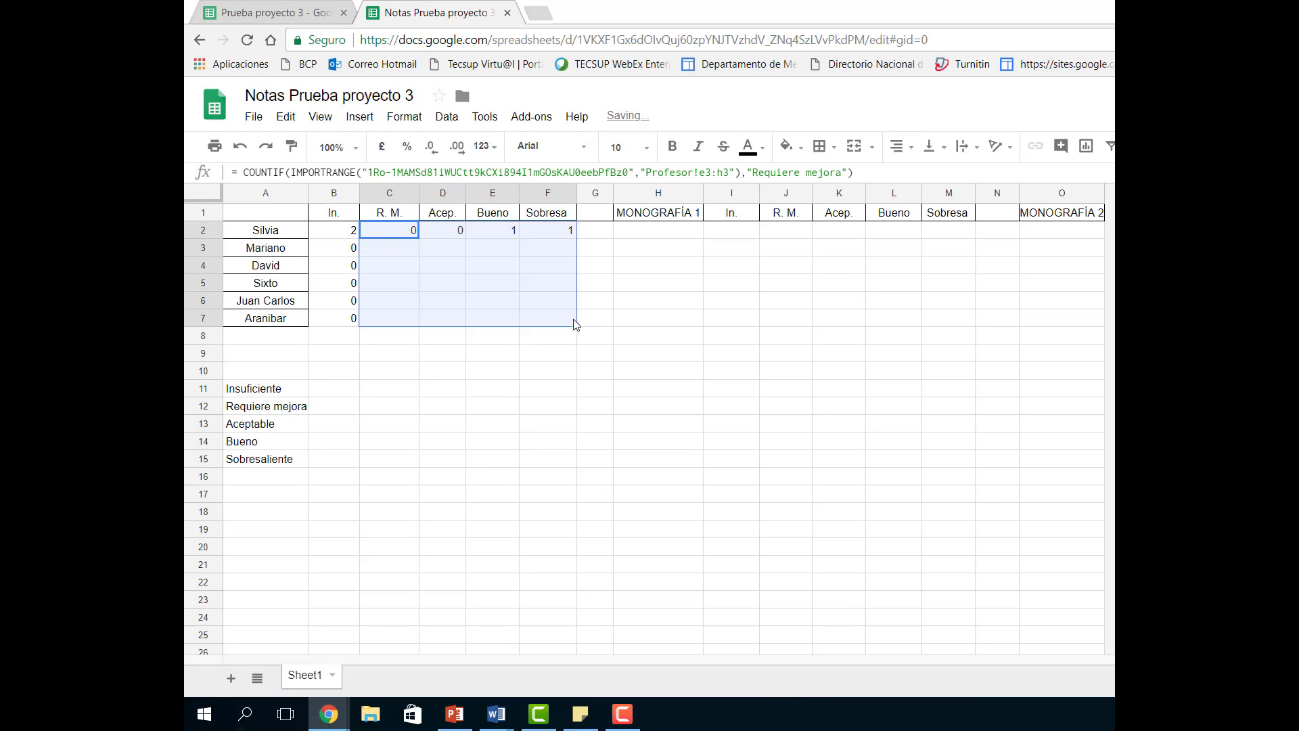
- Change the imported range in C3's "Requiere mejora" formula to row 4 of the Profesor sheet, starting at e4
left_click(398, 254)
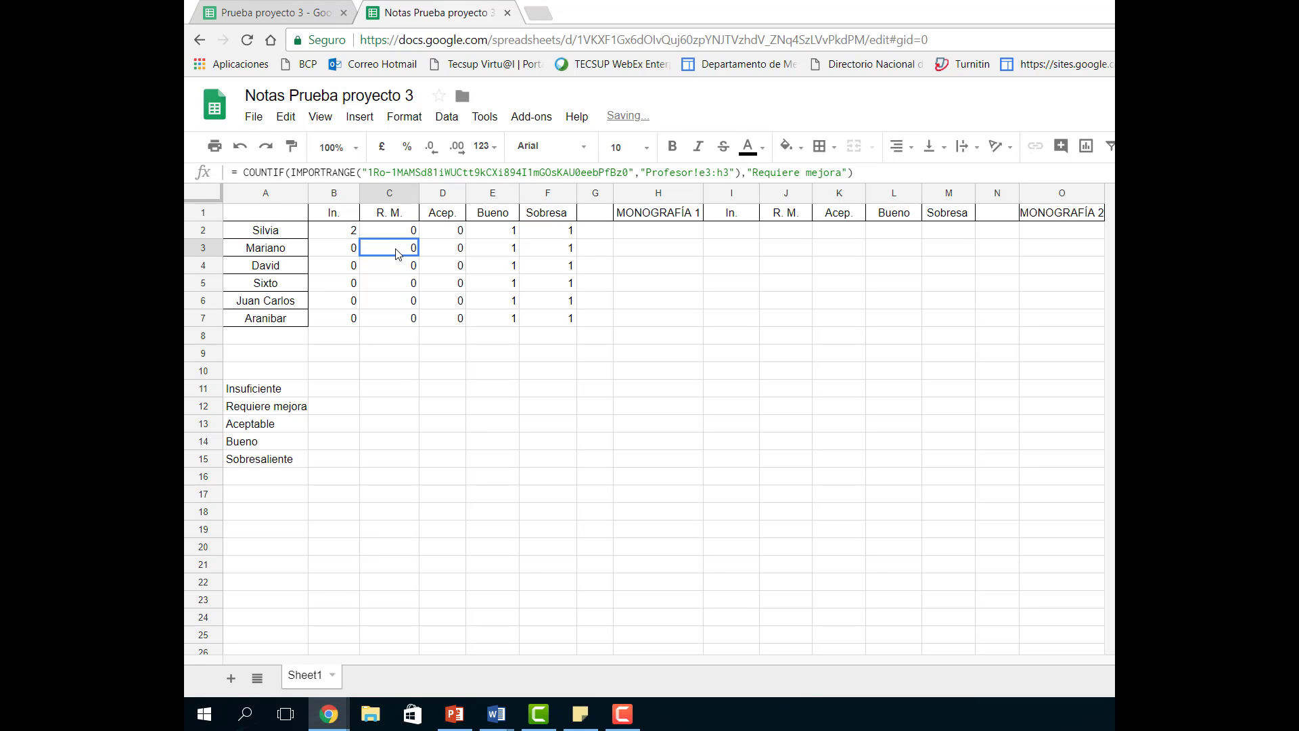
left_click(708, 173)
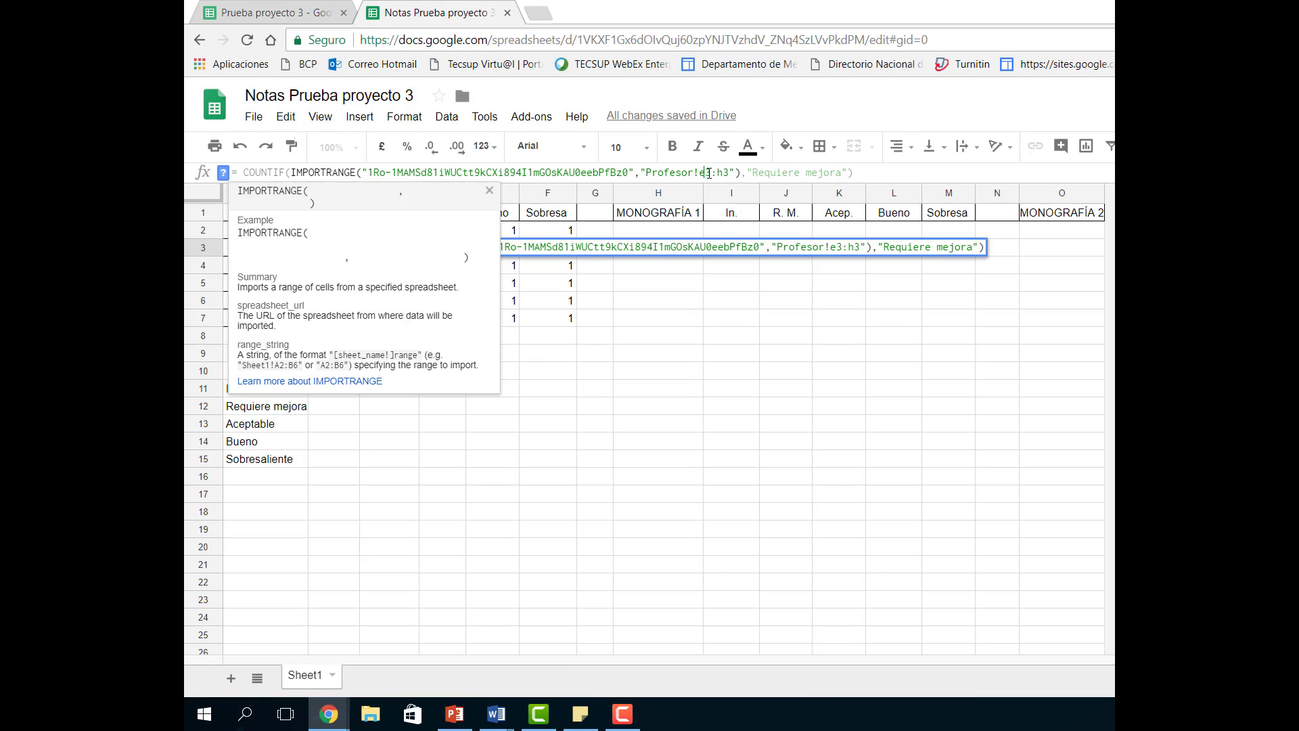
key("Delete")
type("4")
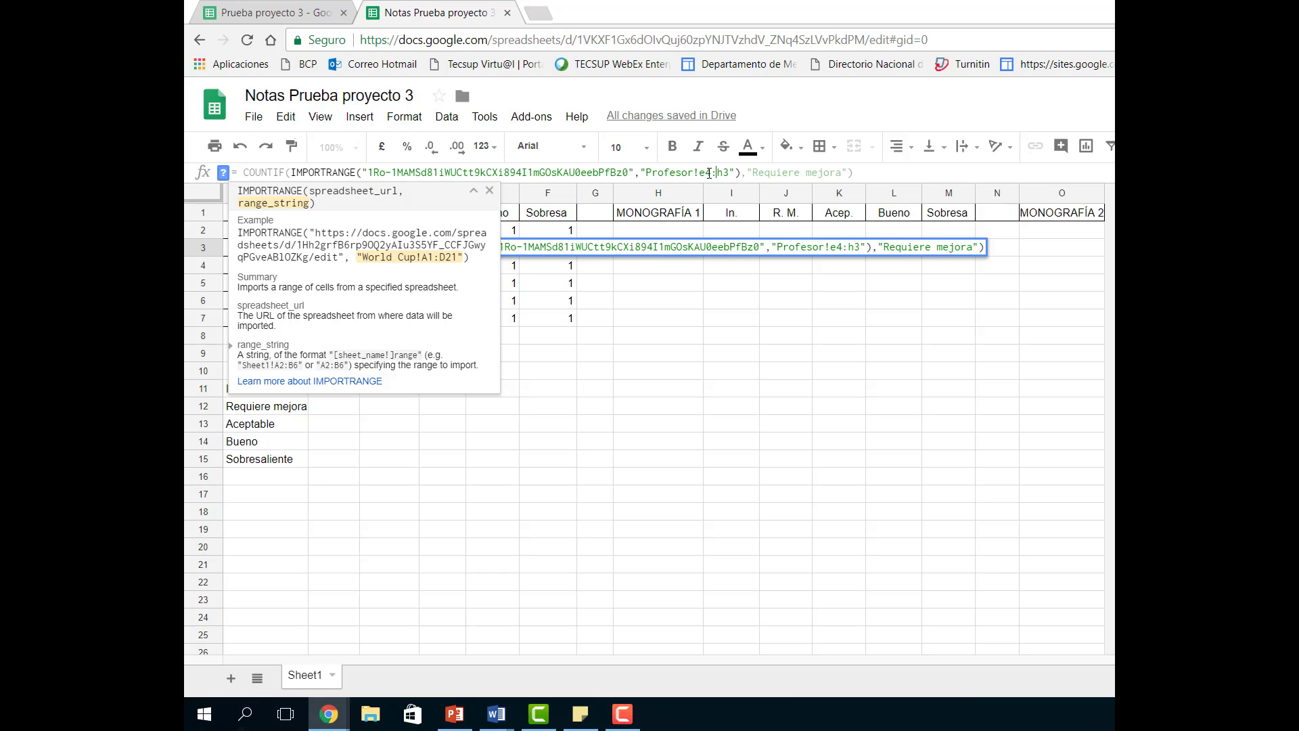
key("Return")
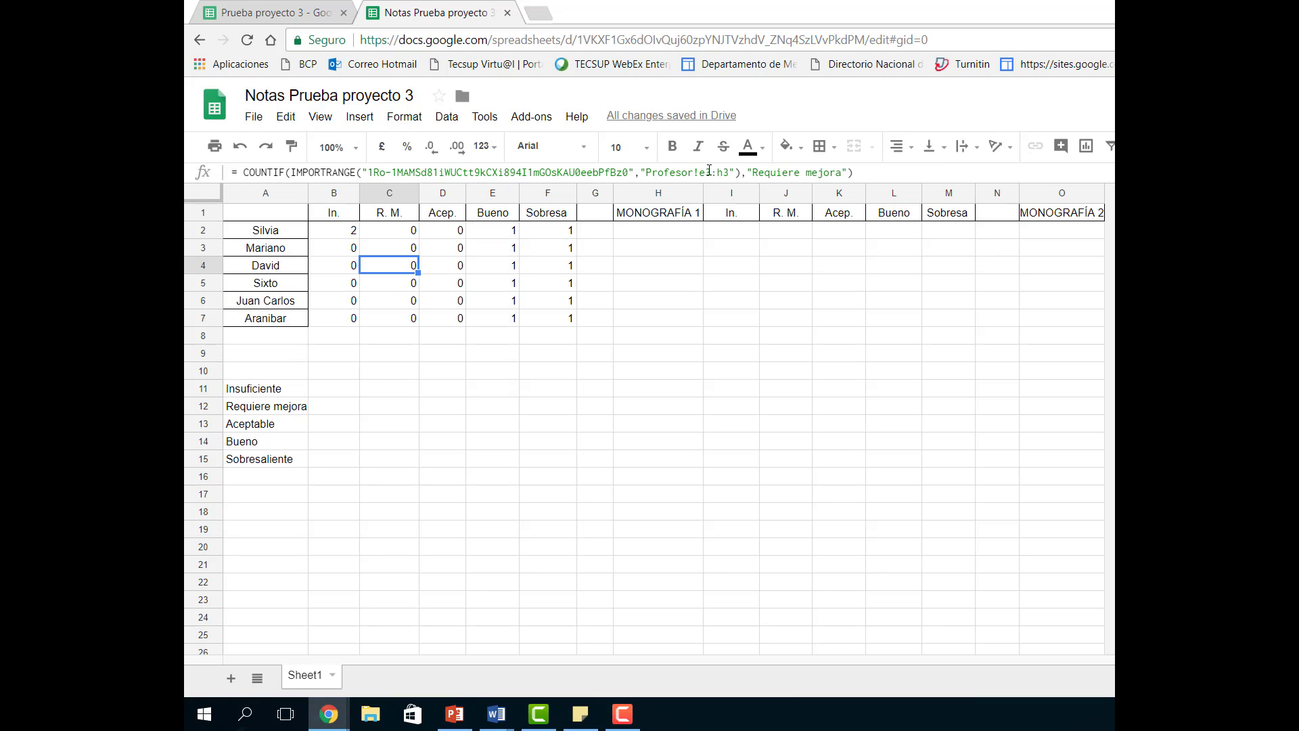
- Change the imported Profesor ranges in the "Requiere mejora" formulas to row 5 for C4 and row 6 for C5
left_click(708, 173)
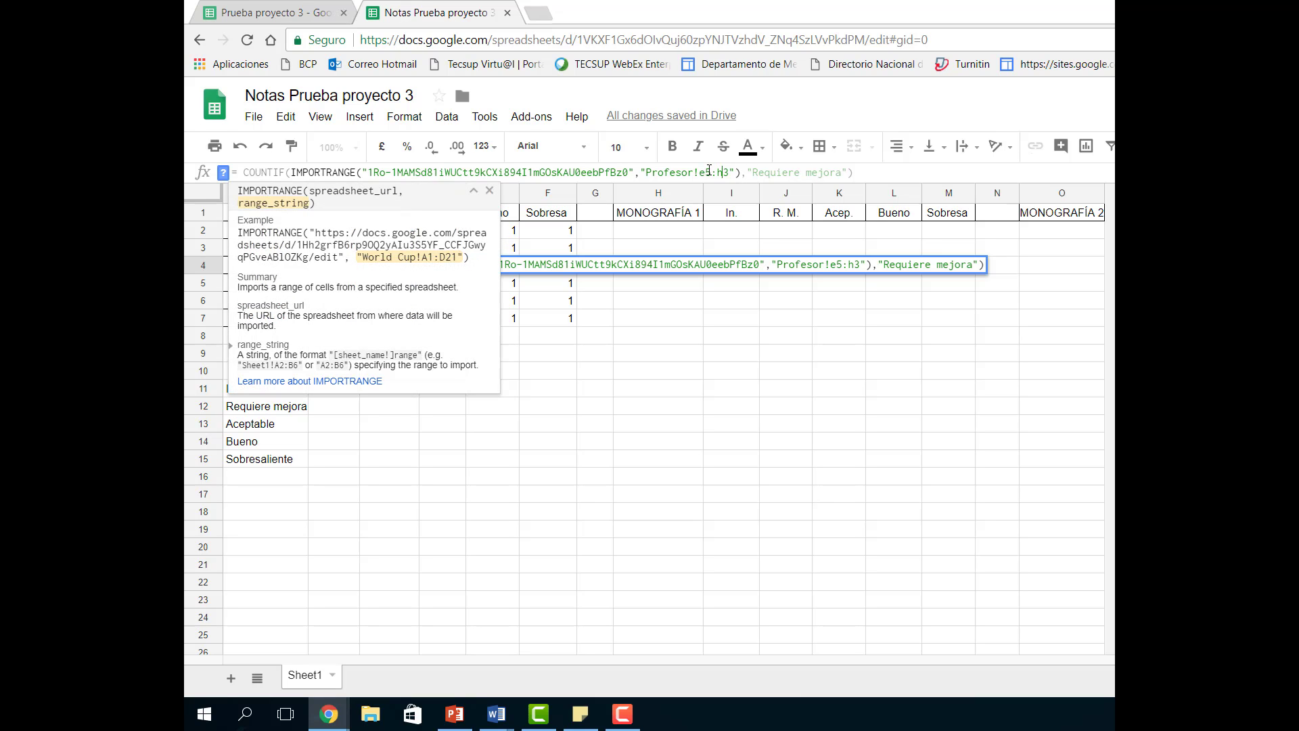
key("Return")
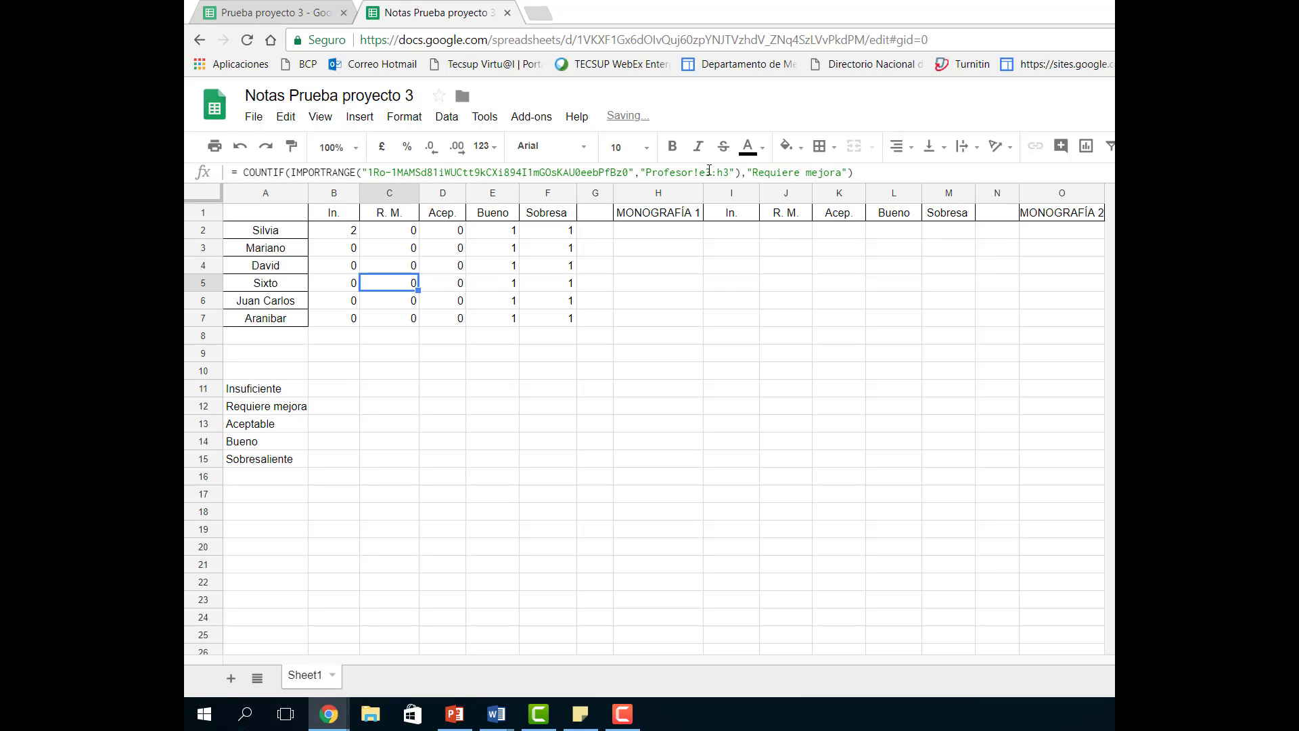
left_click(708, 173)
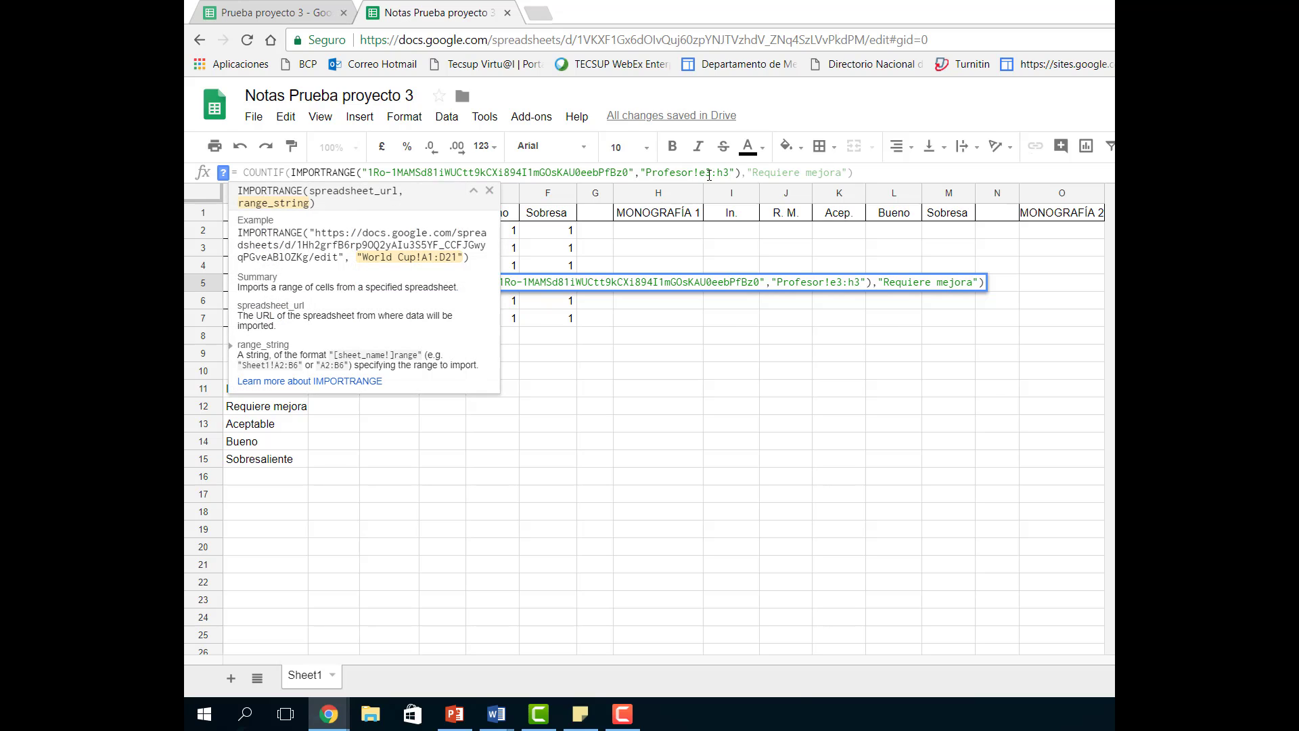
key("BackSpace")
type("6")
key("Return")
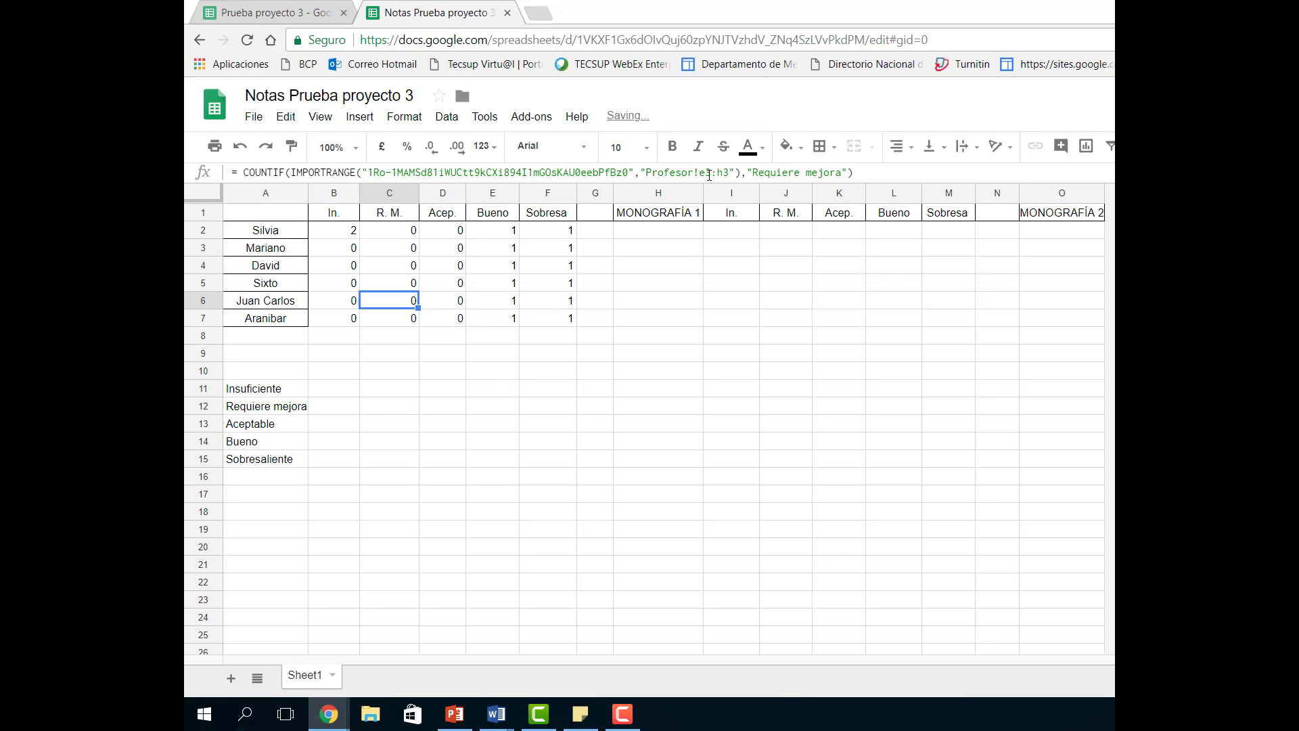
- Change the imported Profesor ranges in the "Requiere mejora" formulas to row 7 for C6 and row 8 for C7
left_click(710, 173)
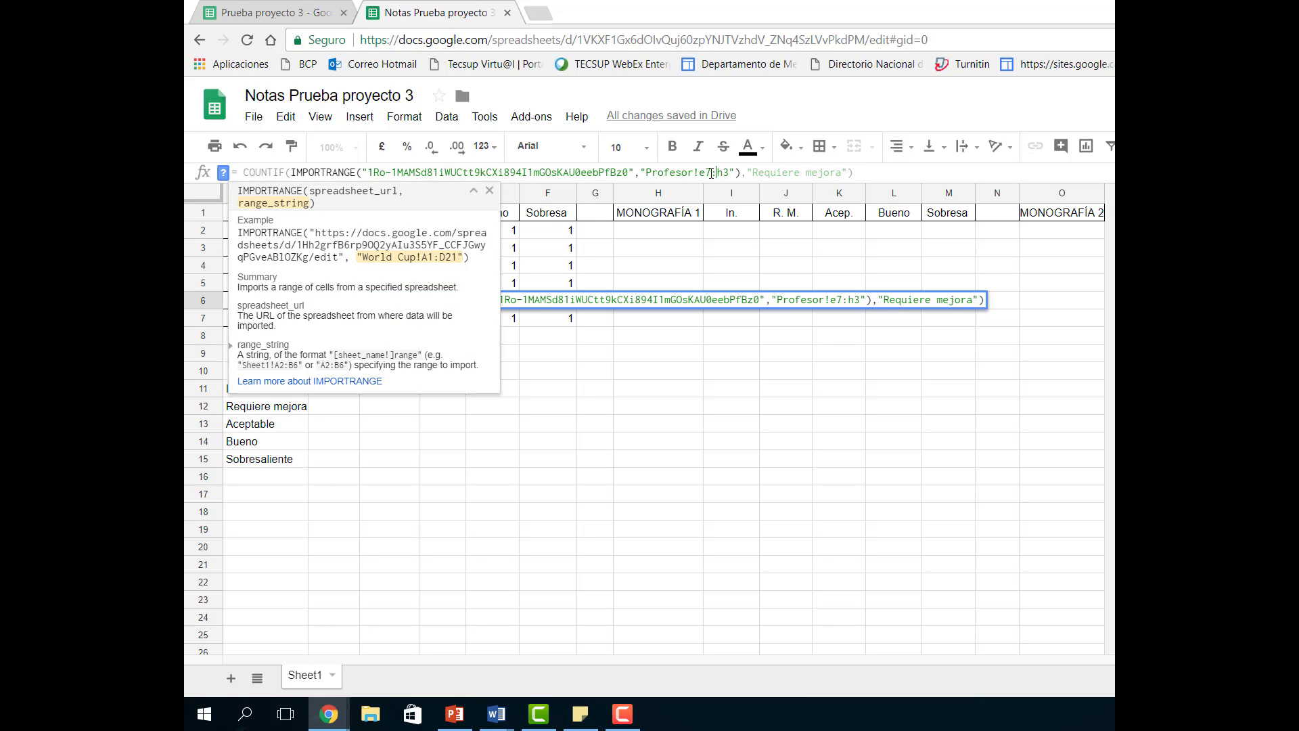
key("Return")
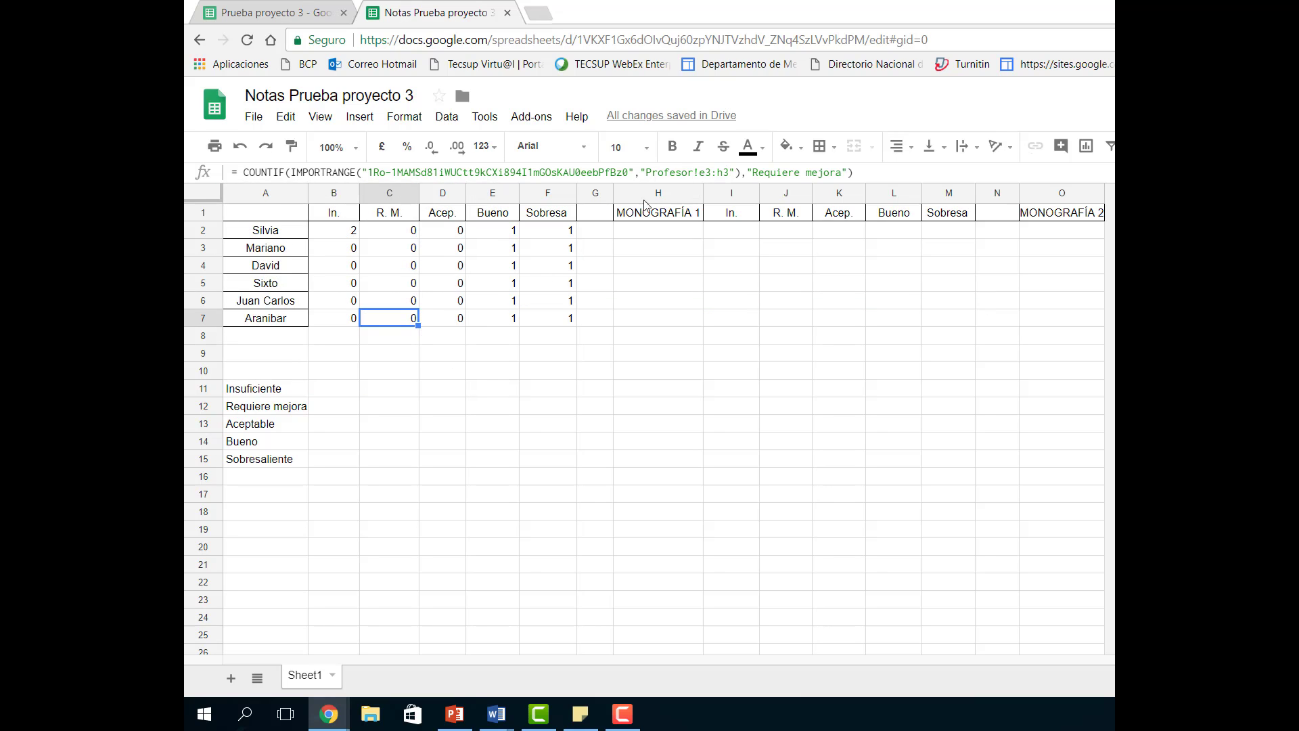
left_click(705, 172)
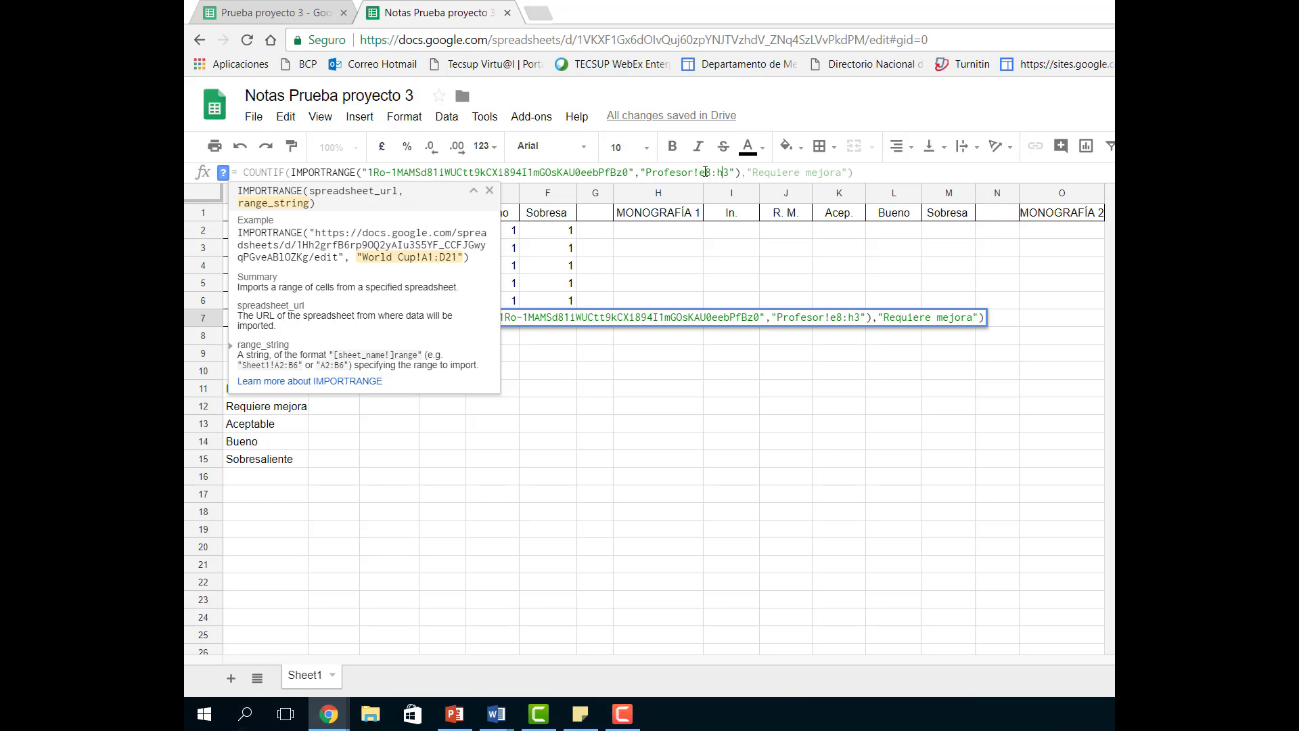
key("Return")
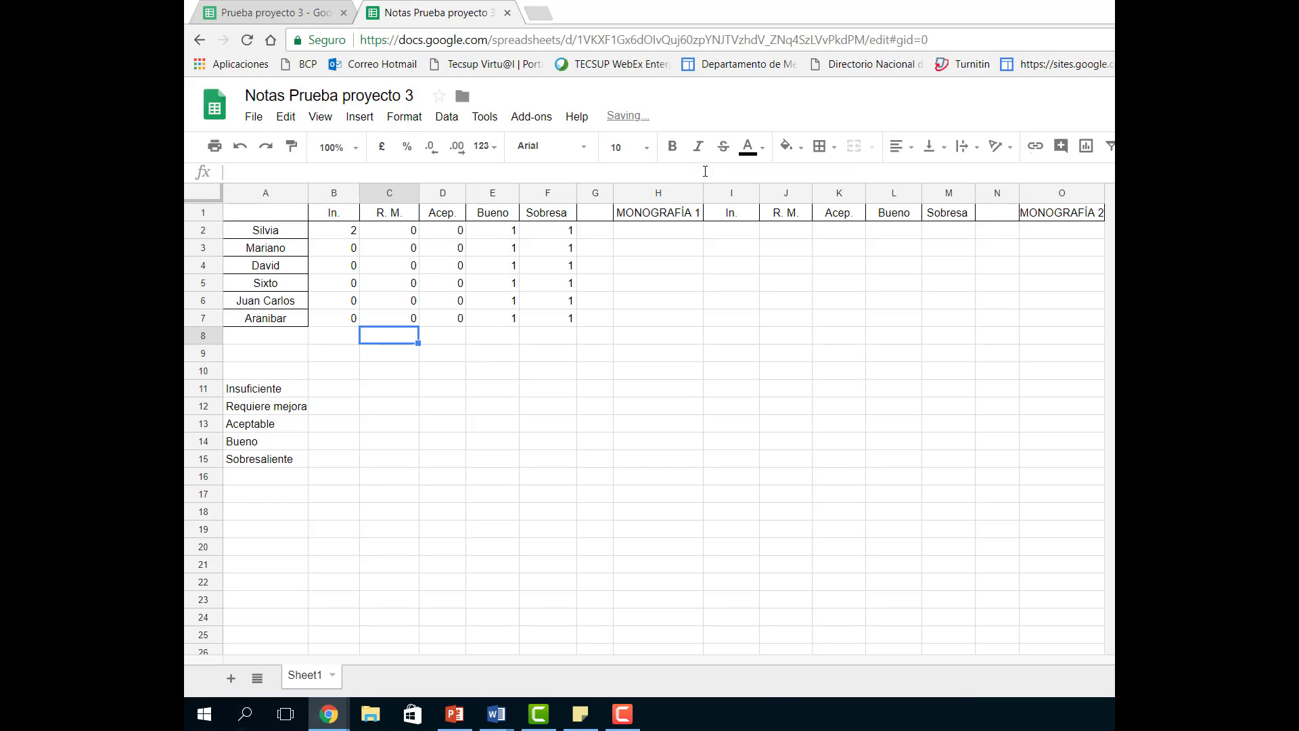
- Change the imported range in D3's "Aceptable" formula to row 4 of the Profesor sheet, starting at e4
left_click(441, 235)
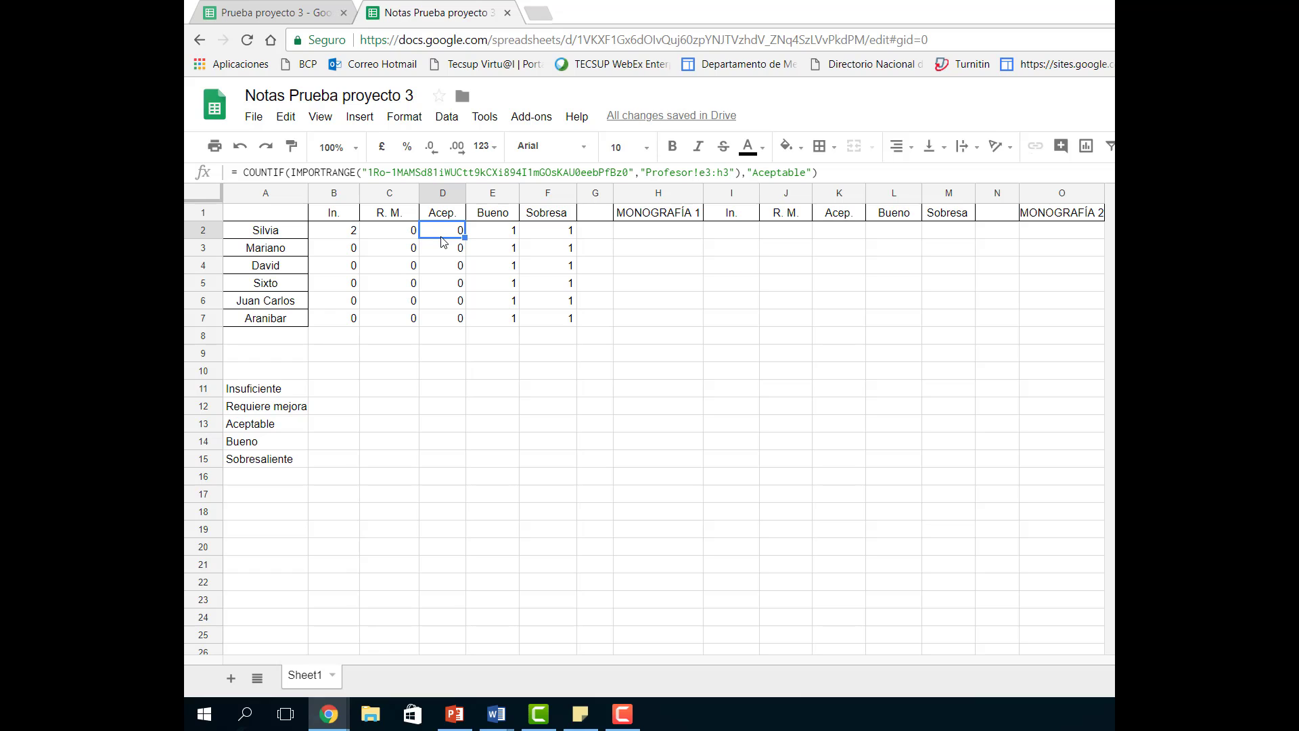
left_click(450, 251)
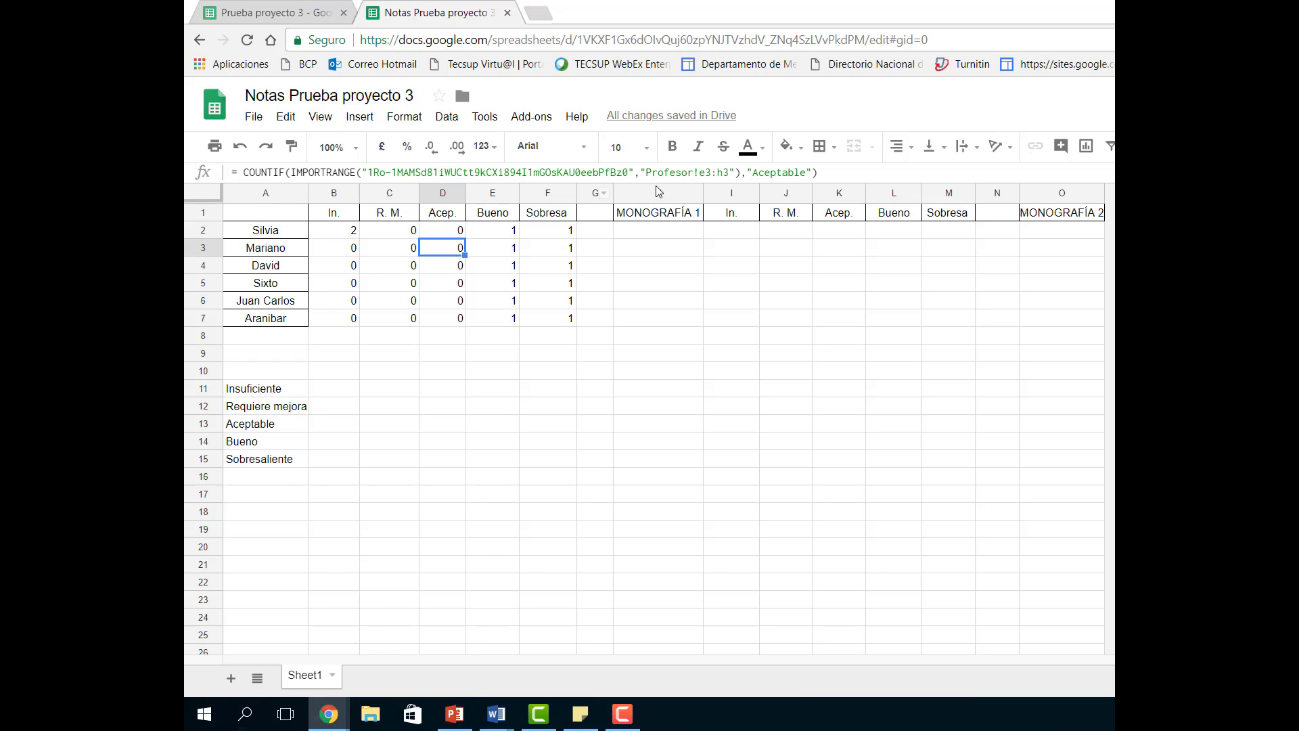
left_click(706, 172)
key("BackSpace")
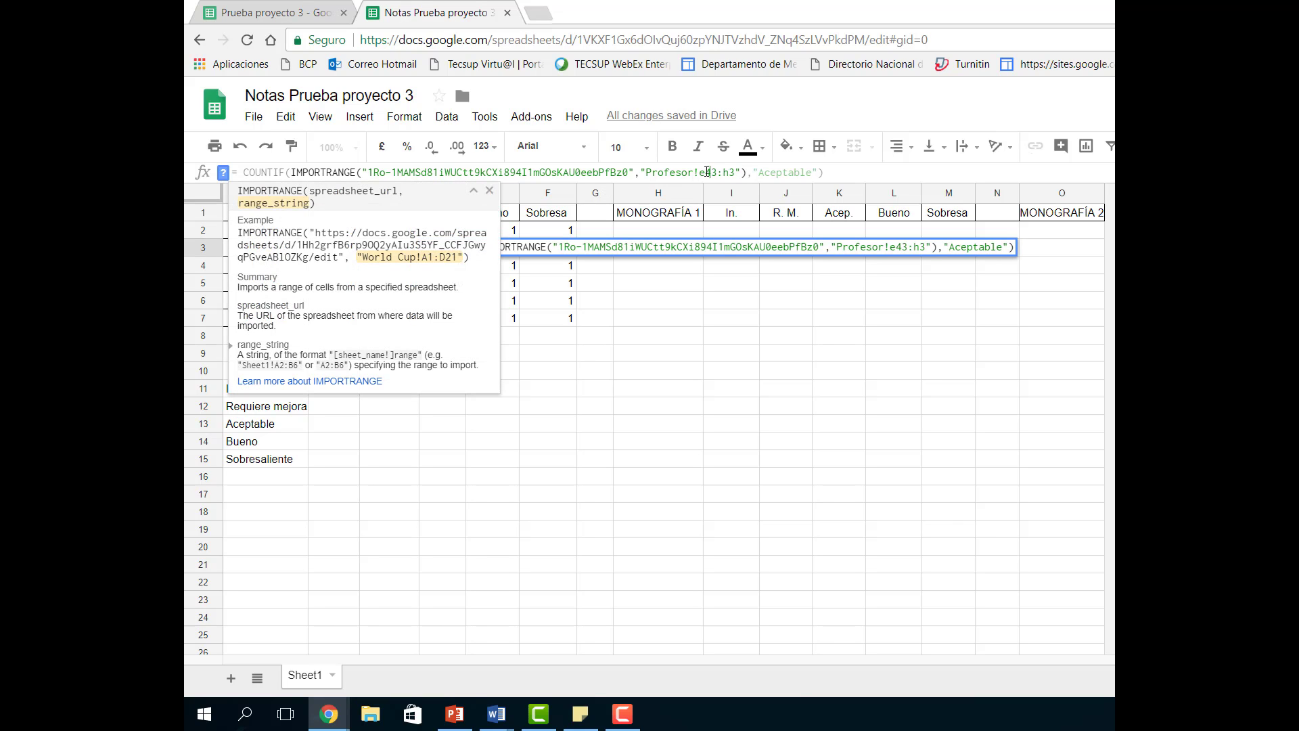
type("4")
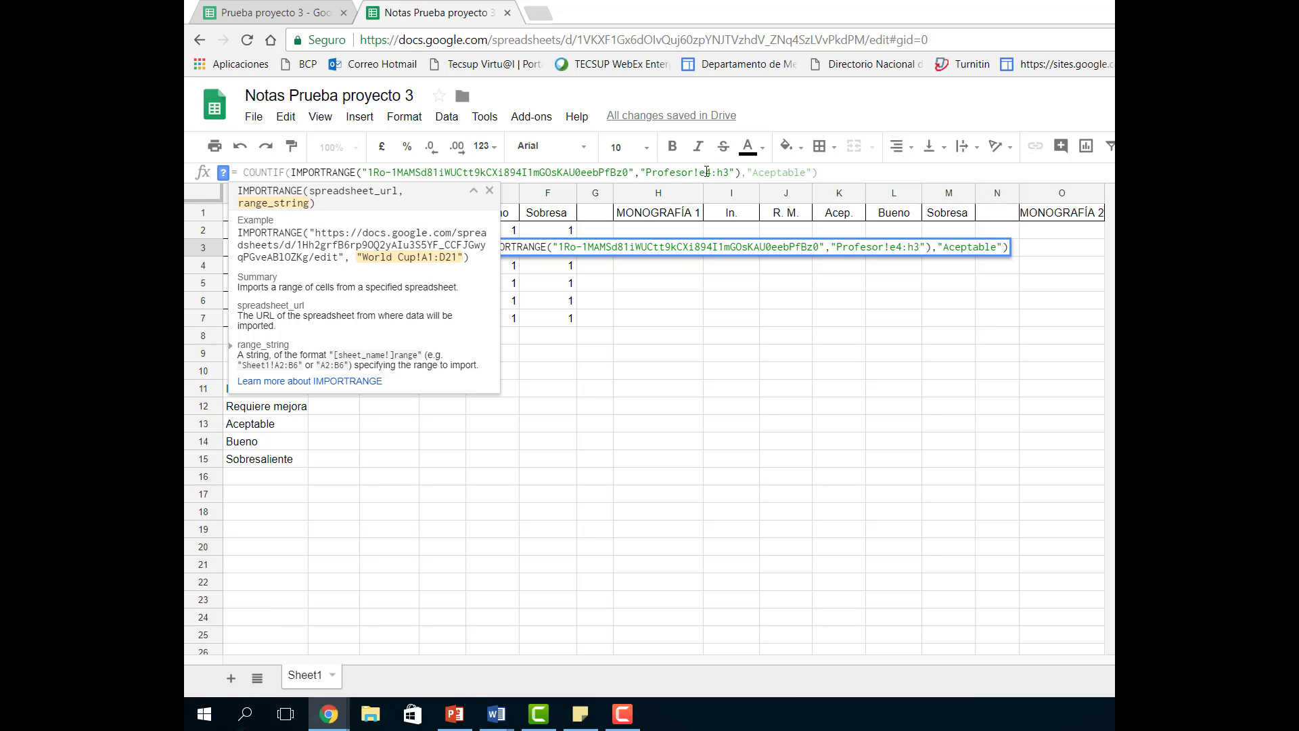
key("Return")
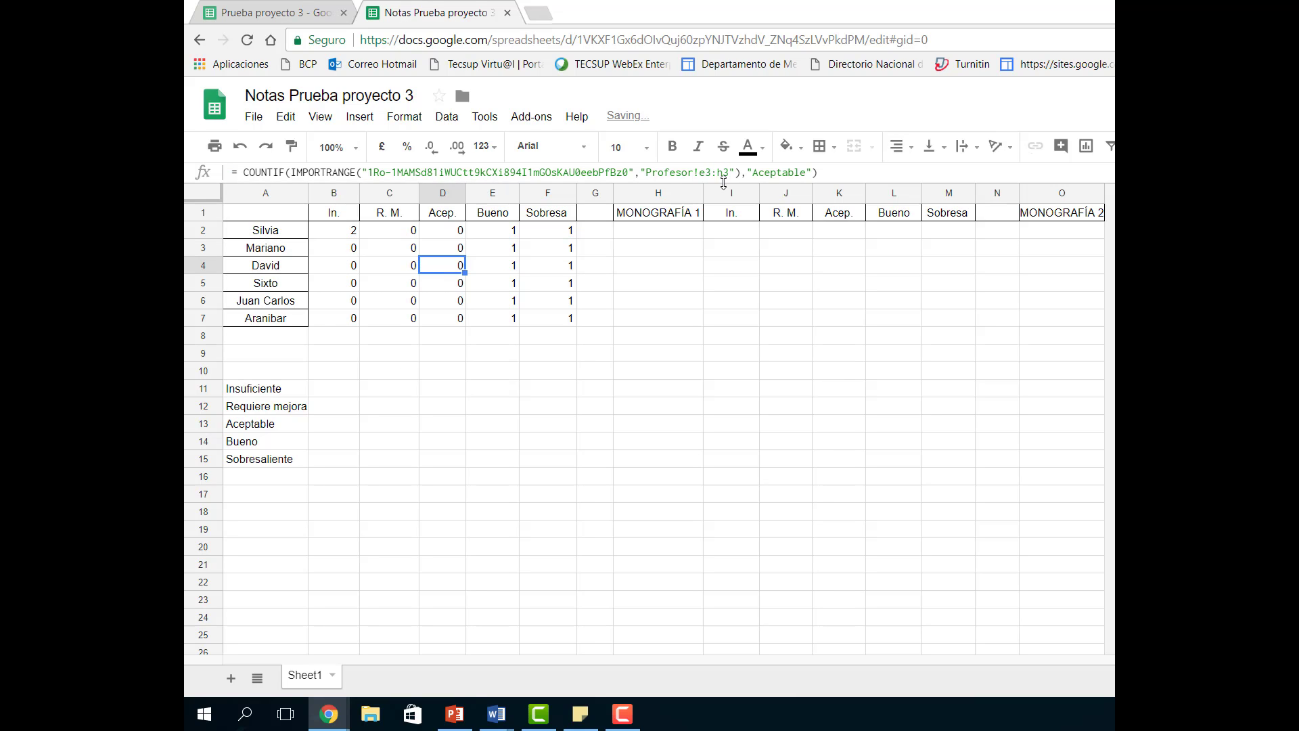
- Change the imported Profesor ranges in the "Aceptable" formulas to e5:h5 for D4 and row 6 for D5
left_click(709, 172)
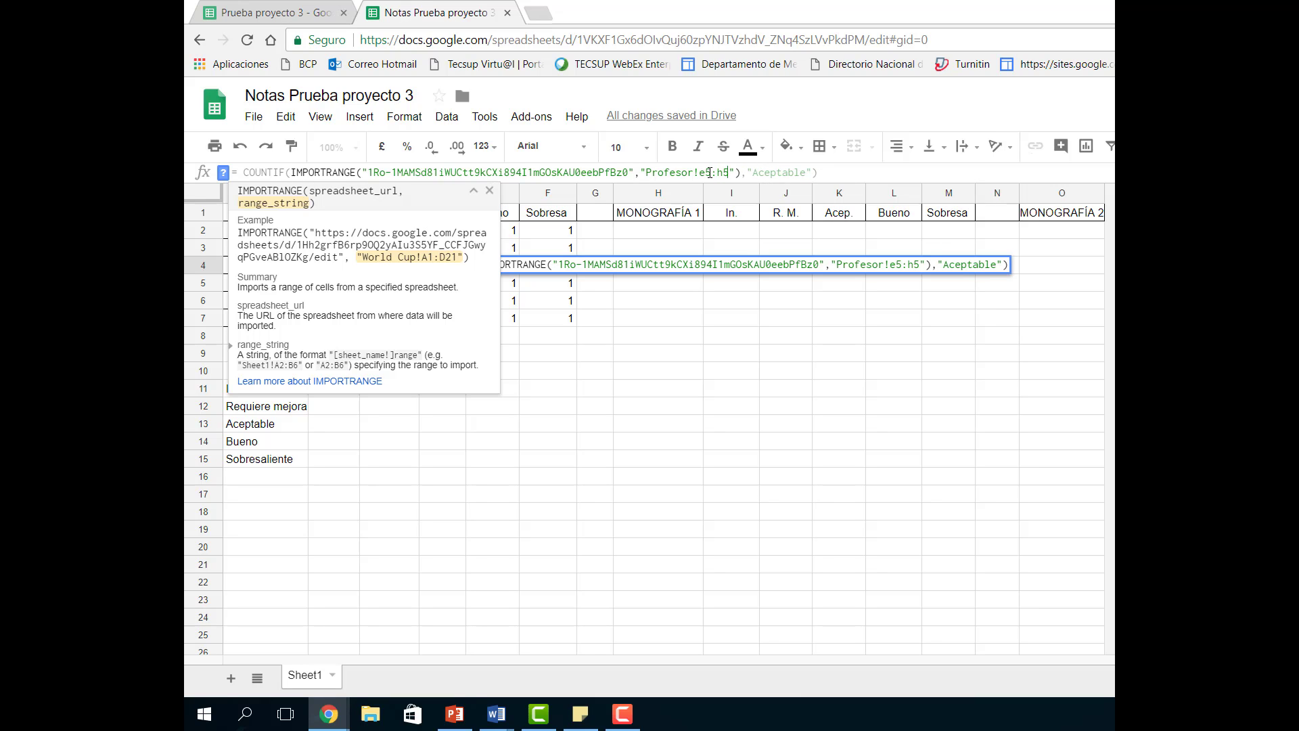
key("Return")
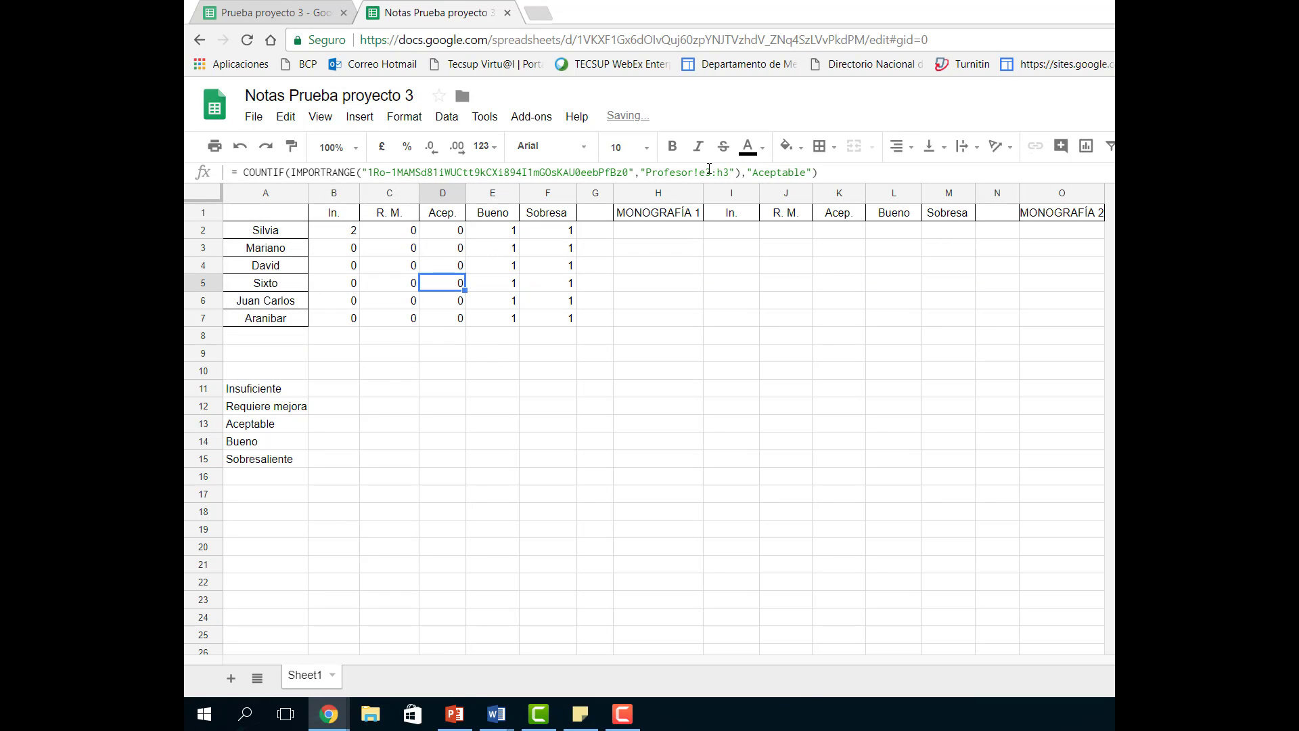
left_click(709, 172)
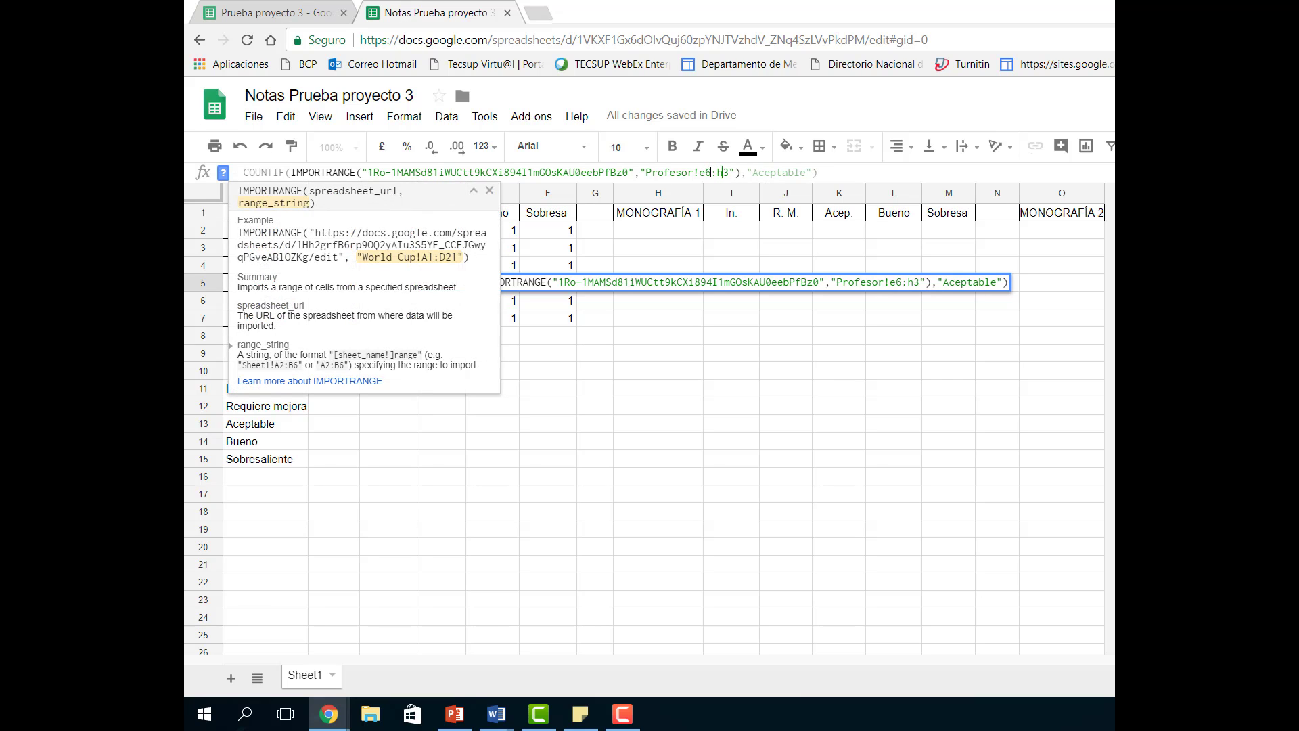
key("Return")
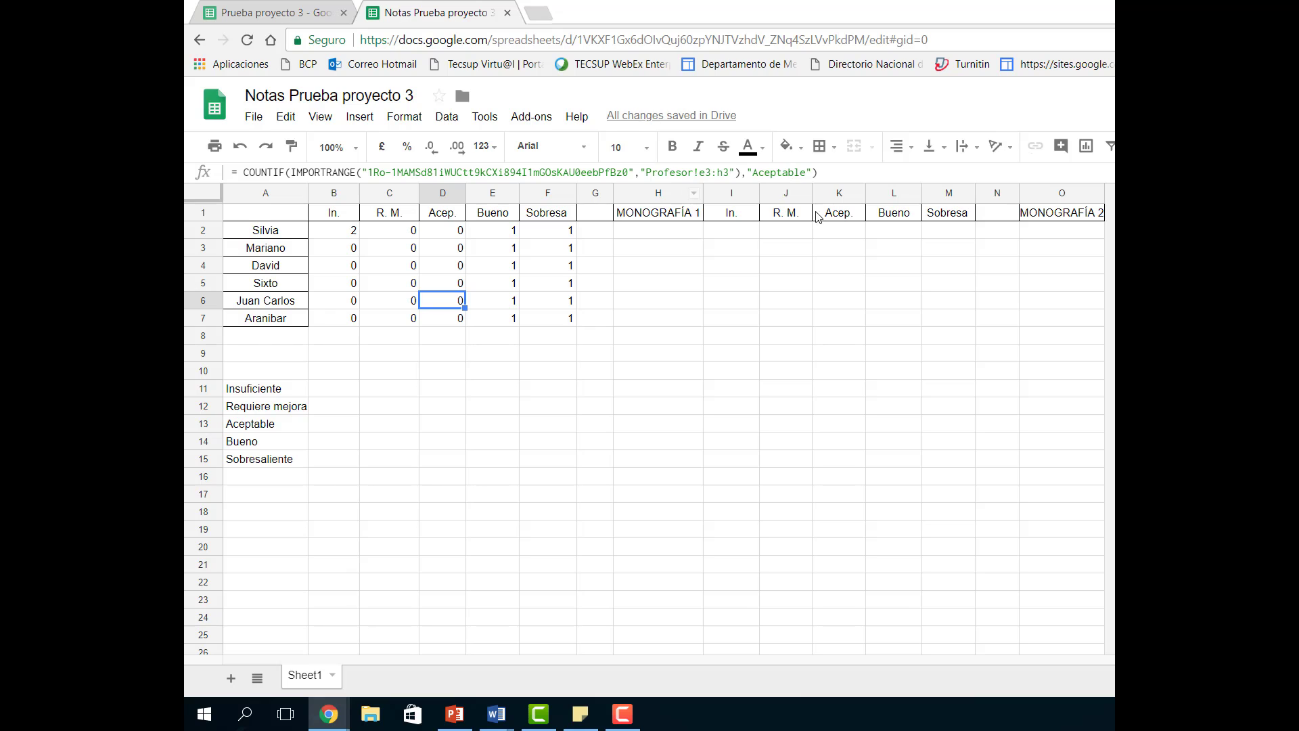
- Change the imported Profesor range in D6's "Aceptable" formula to e7:h7
left_click(709, 173)
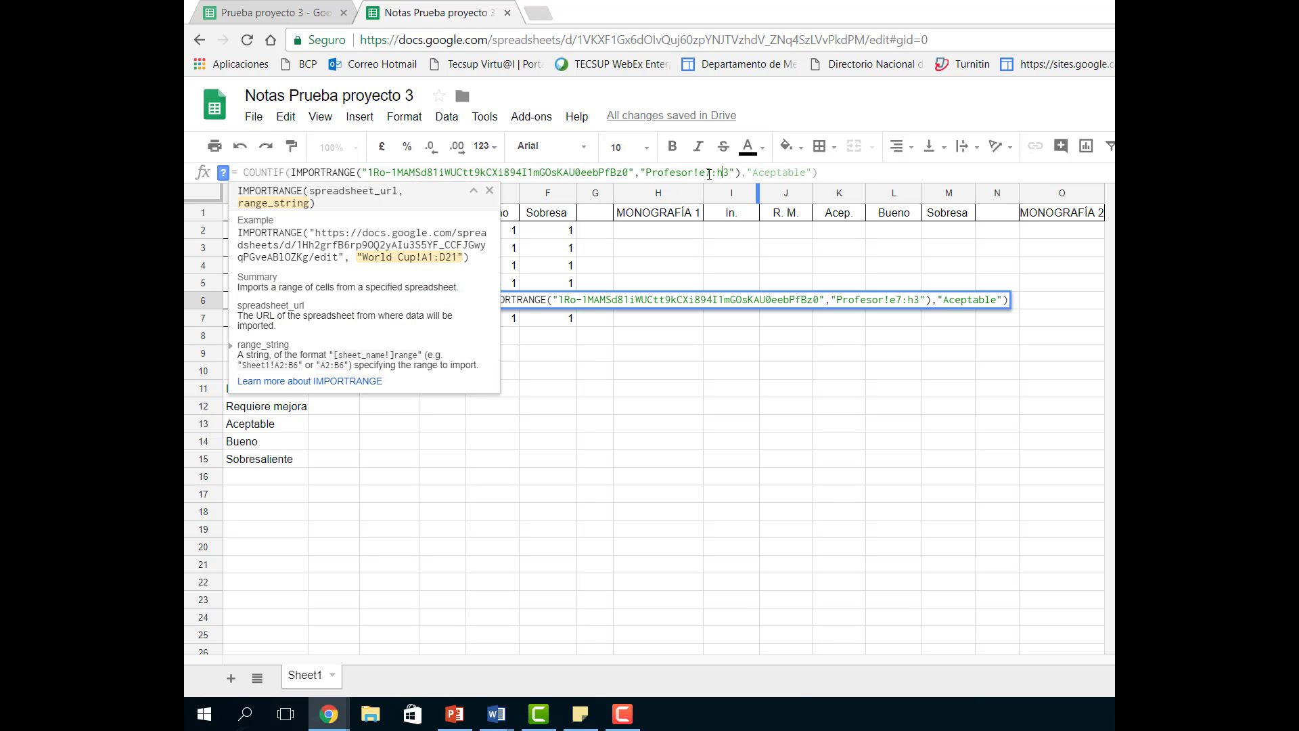
key("BackSpace")
type("7")
key("Return")
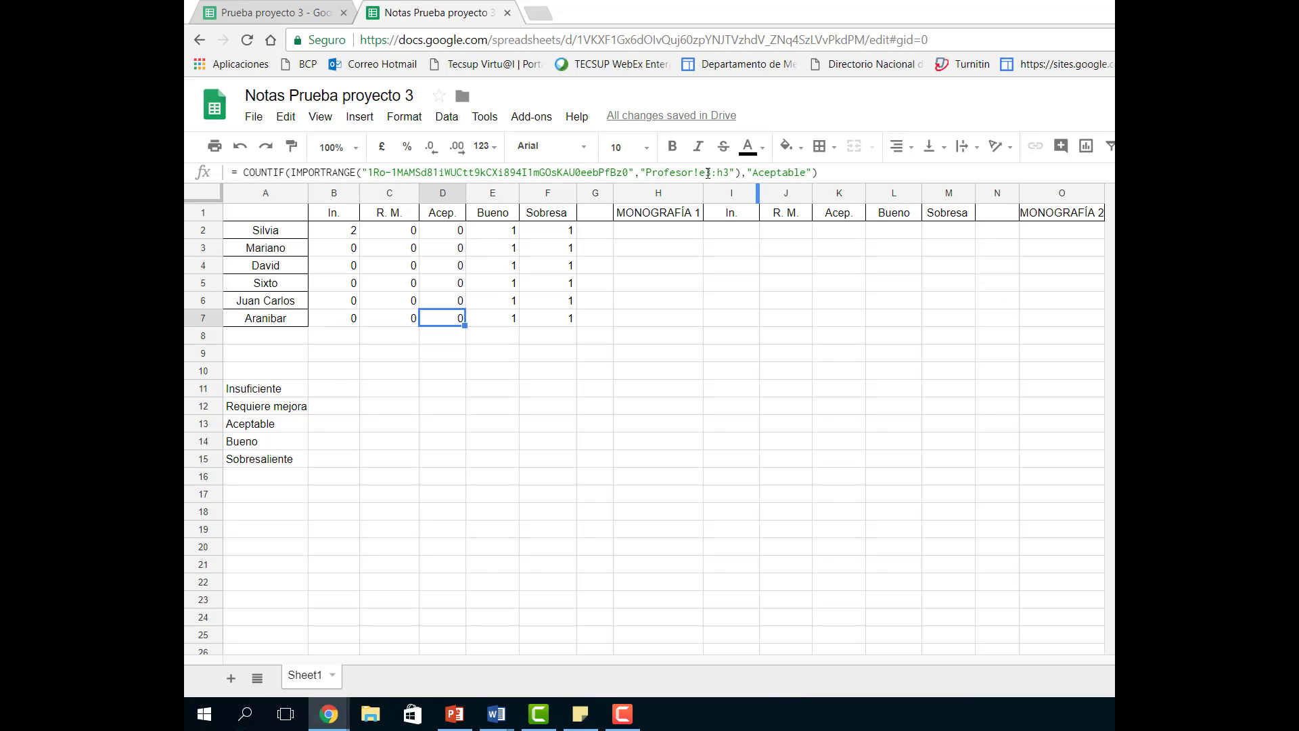
type("8")
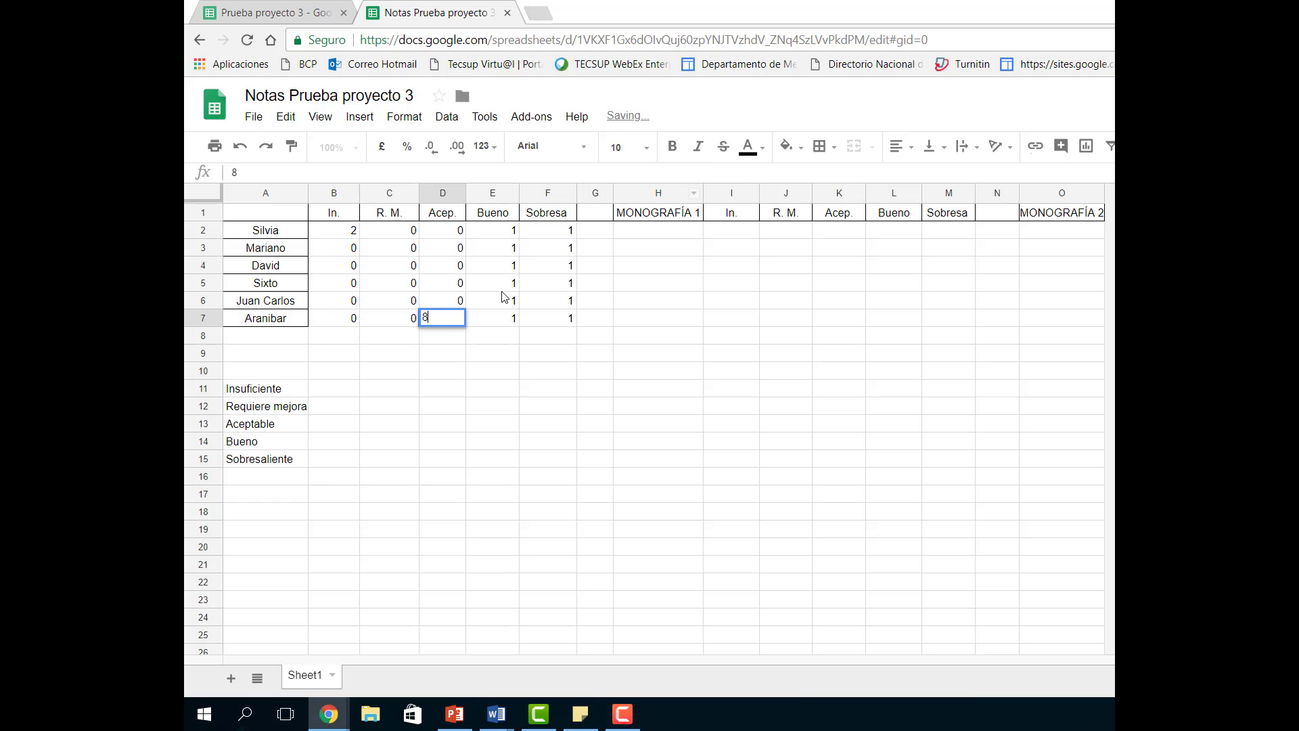
left_click(517, 392)
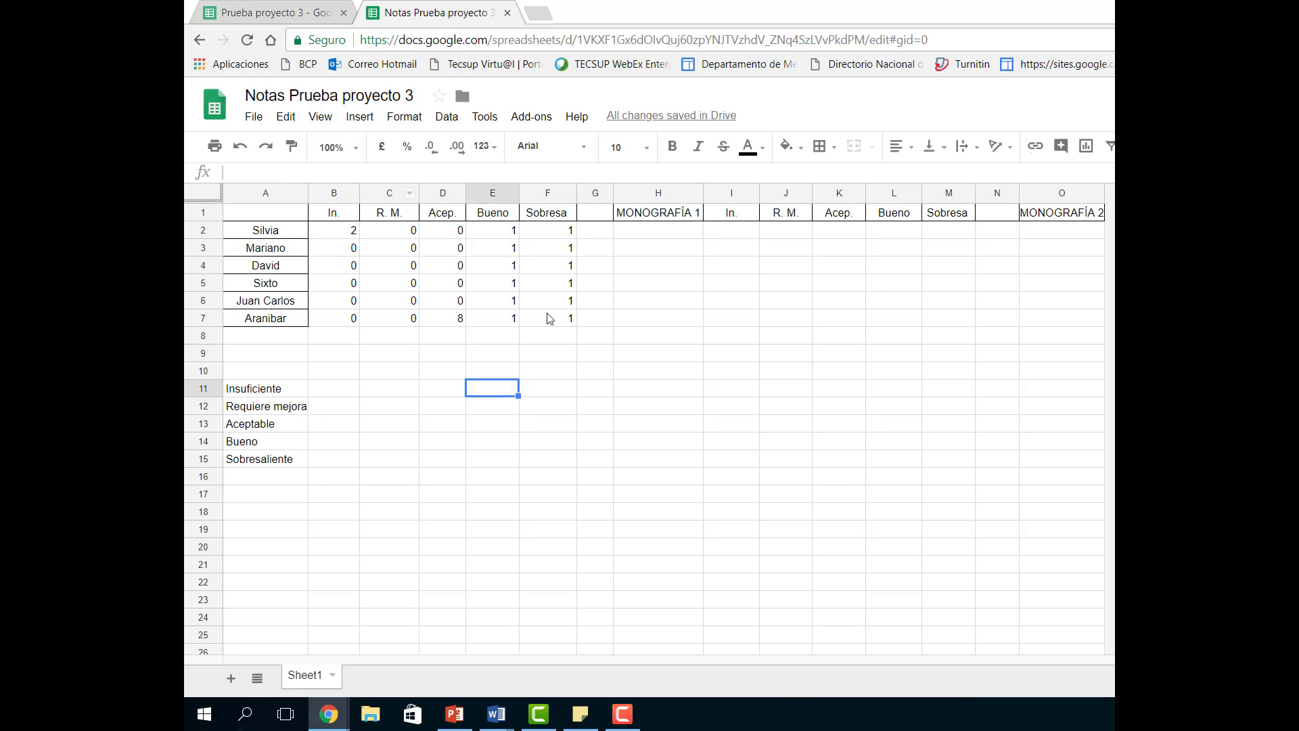
left_click(510, 320)
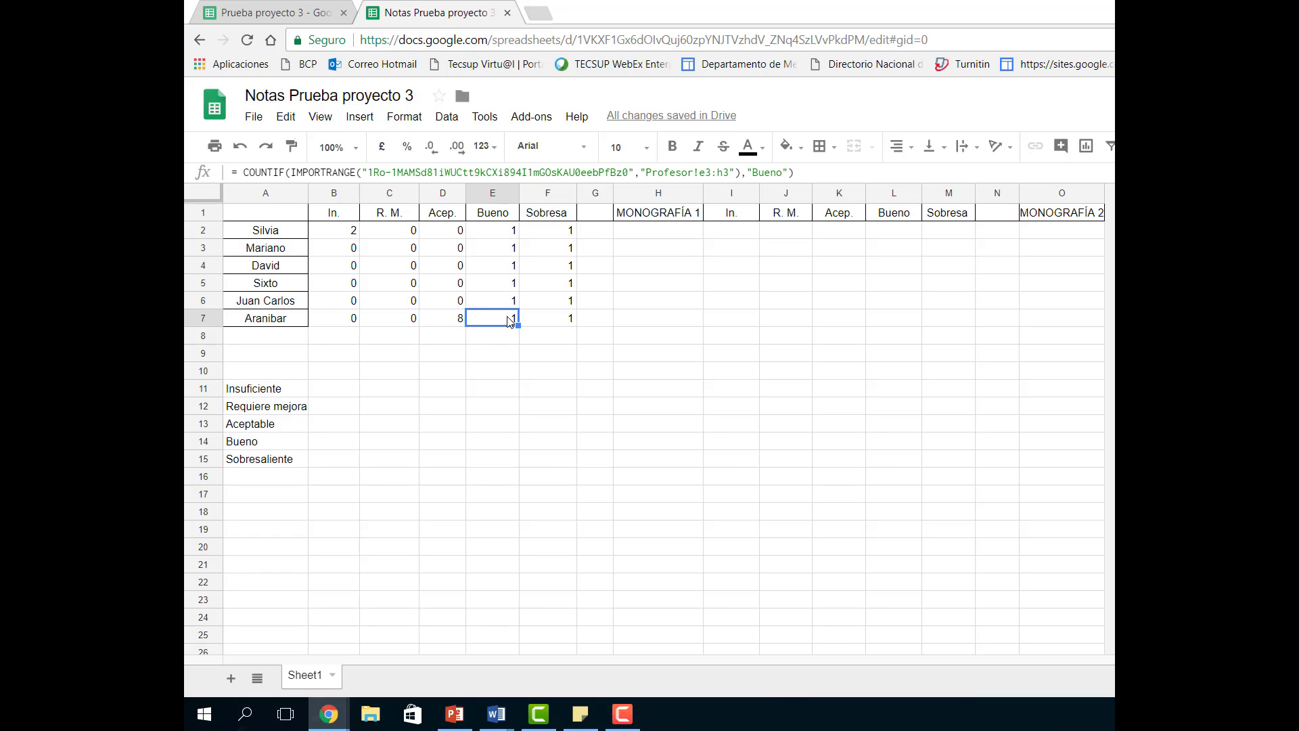
left_click(506, 303)
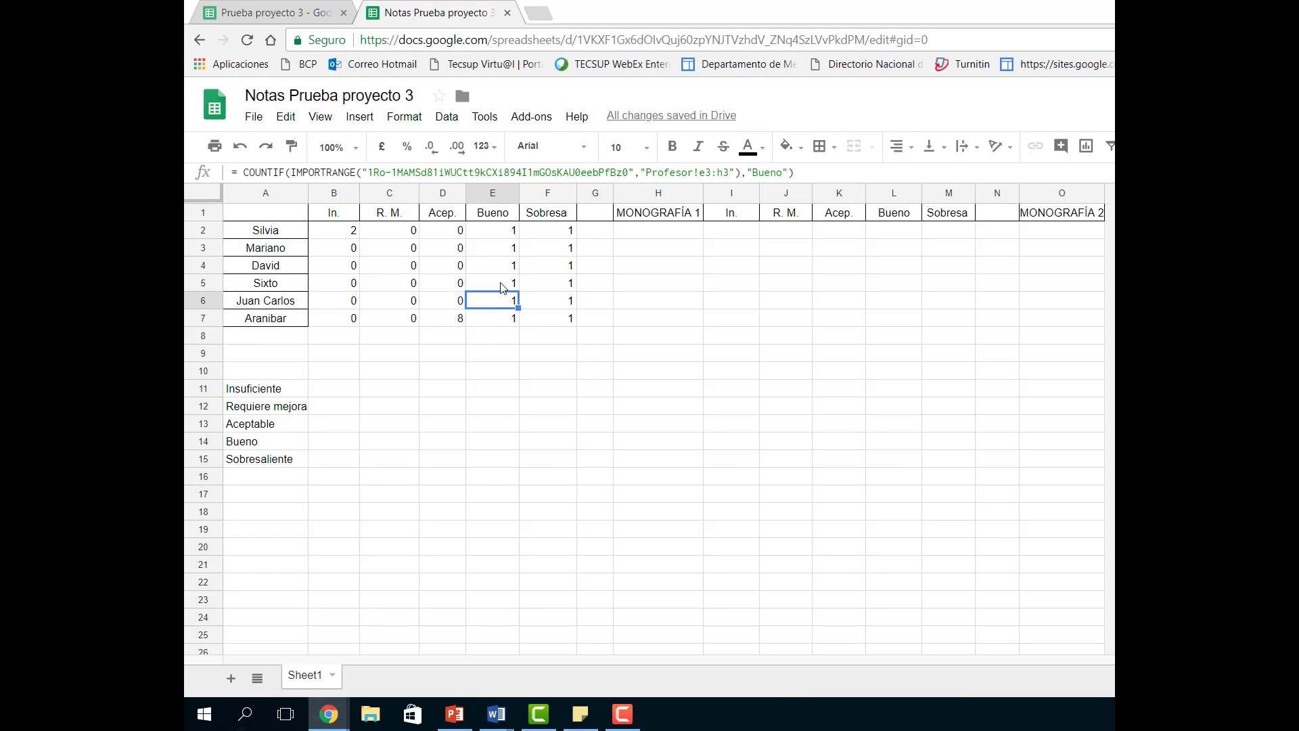
left_click(501, 288)
left_click(454, 301)
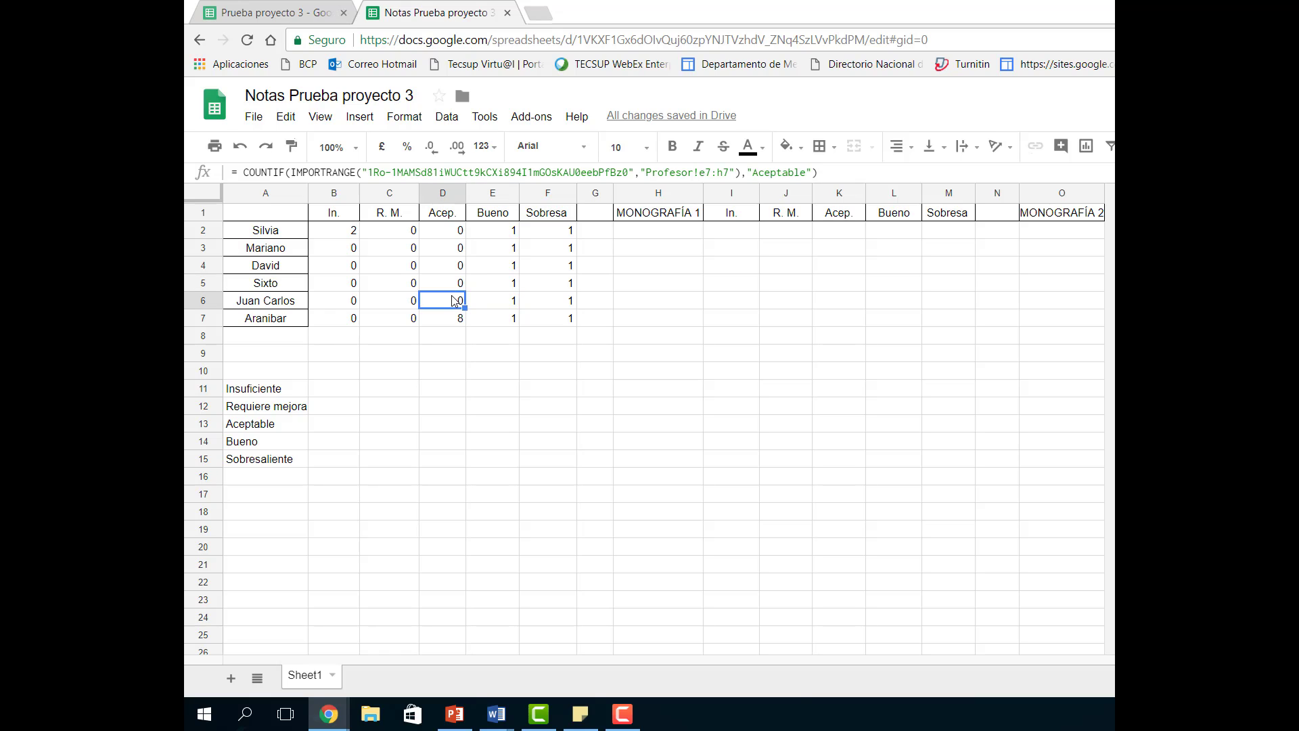
left_click(454, 320)
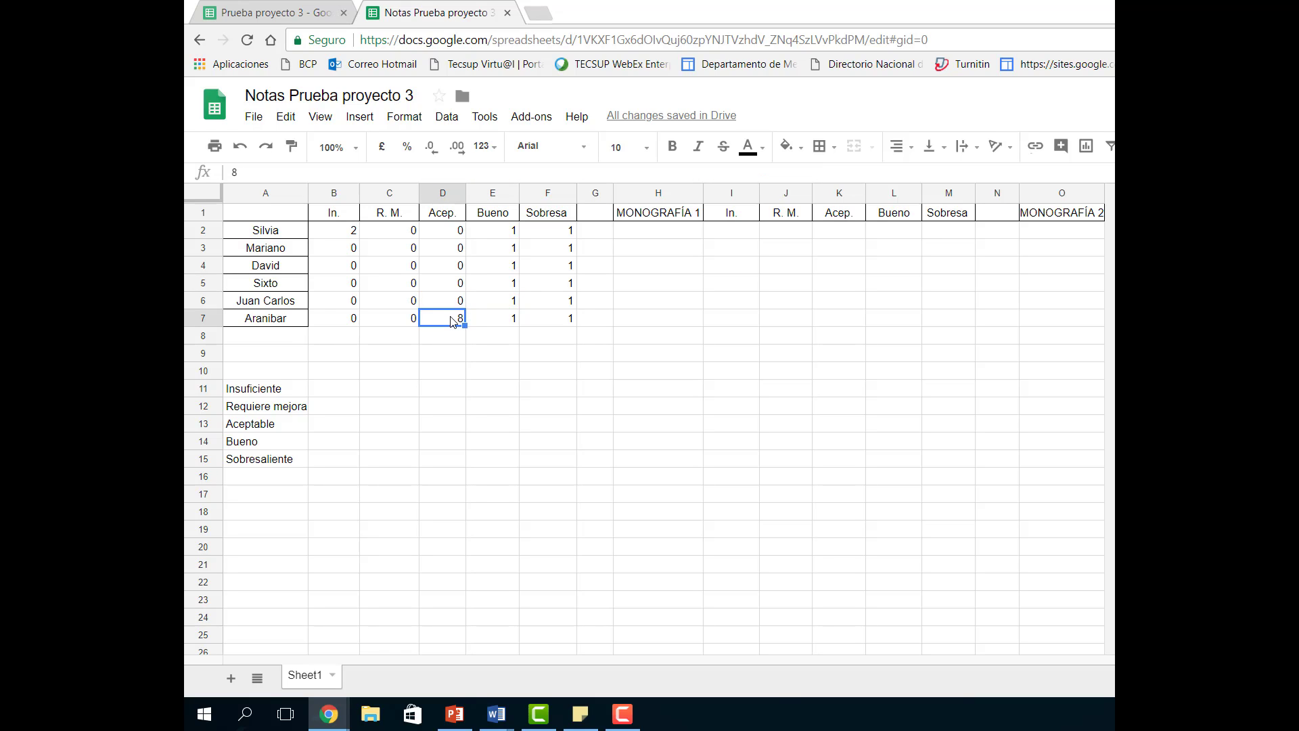
- Fill D6's "Aceptable" formula down into D7 and change its imported Profesor range to e8:h8
left_click(450, 303)
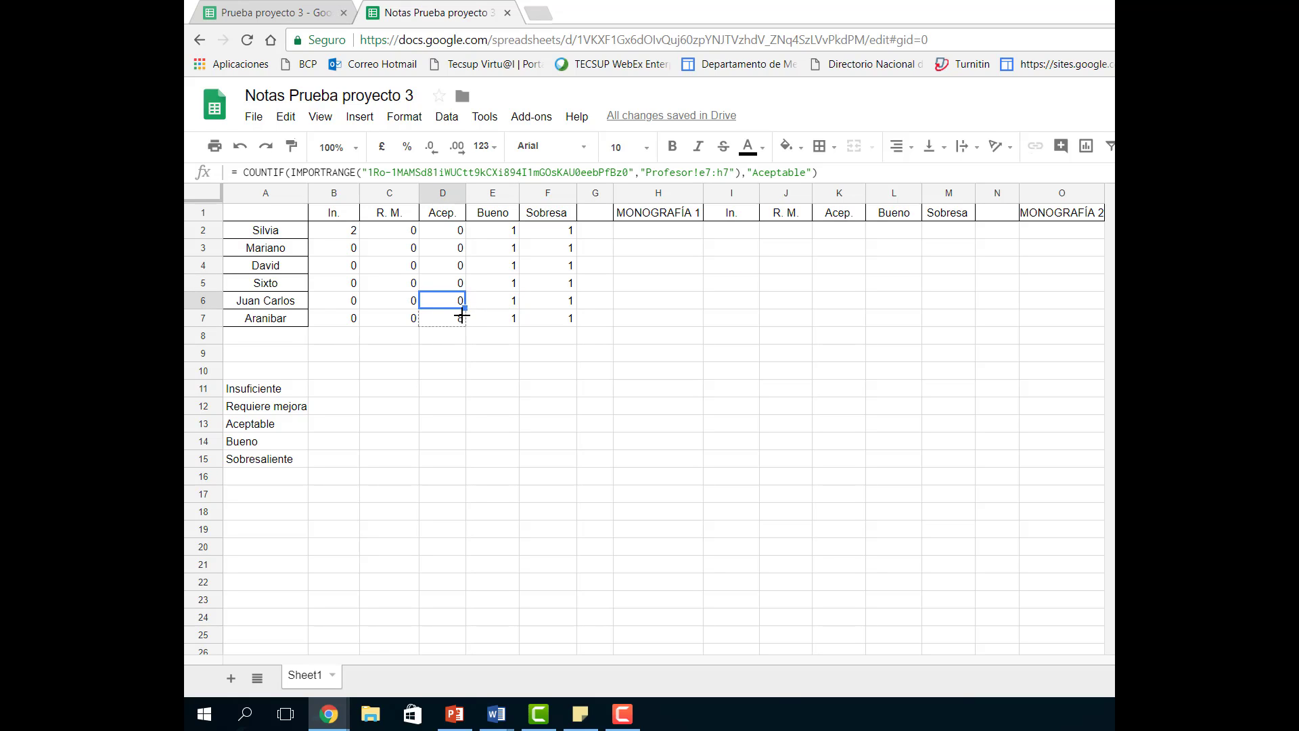
left_click_drag(464, 309, 463, 327)
left_click(455, 323)
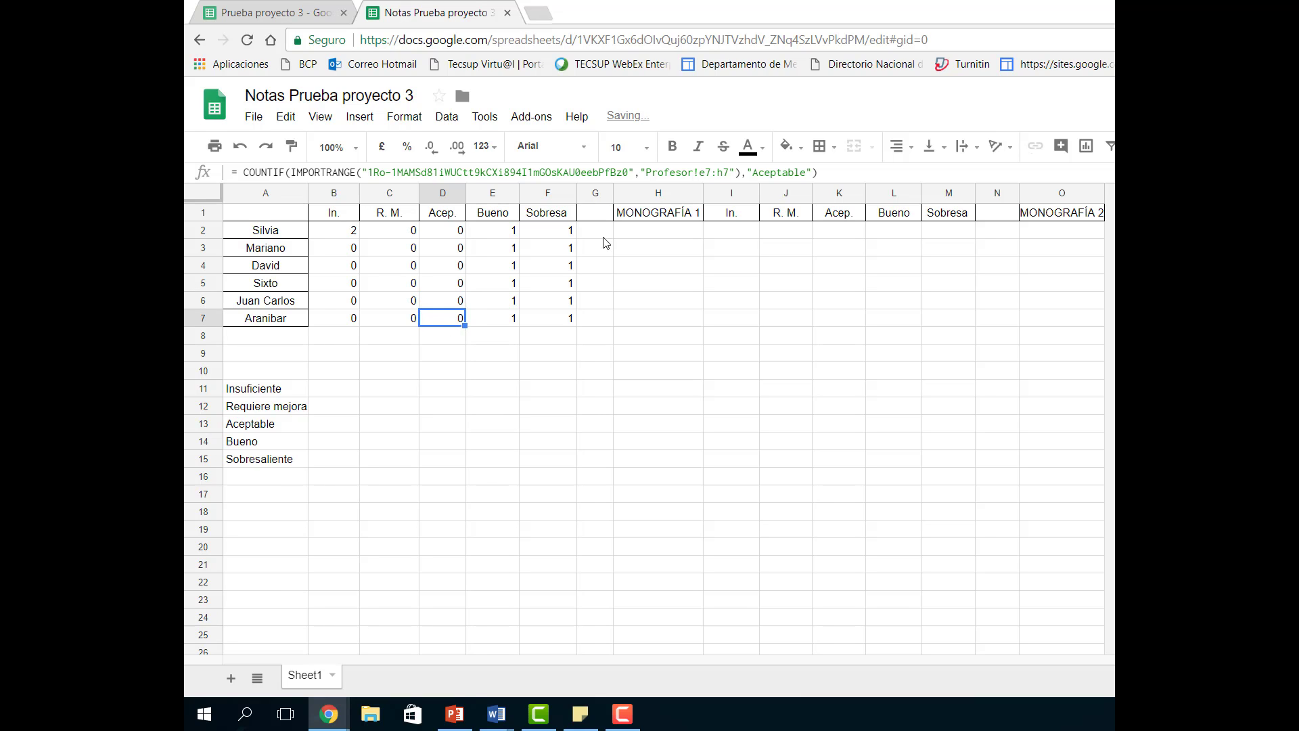
left_click(709, 172)
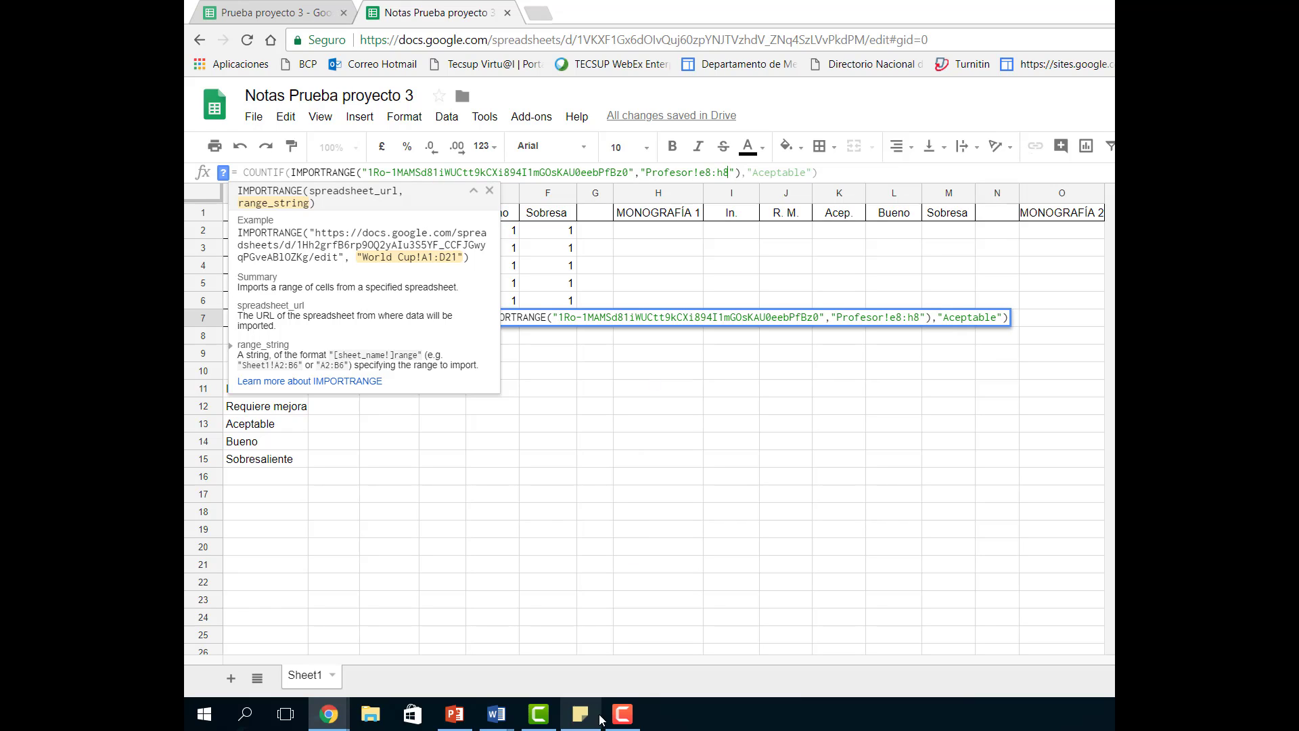
left_click(624, 714)
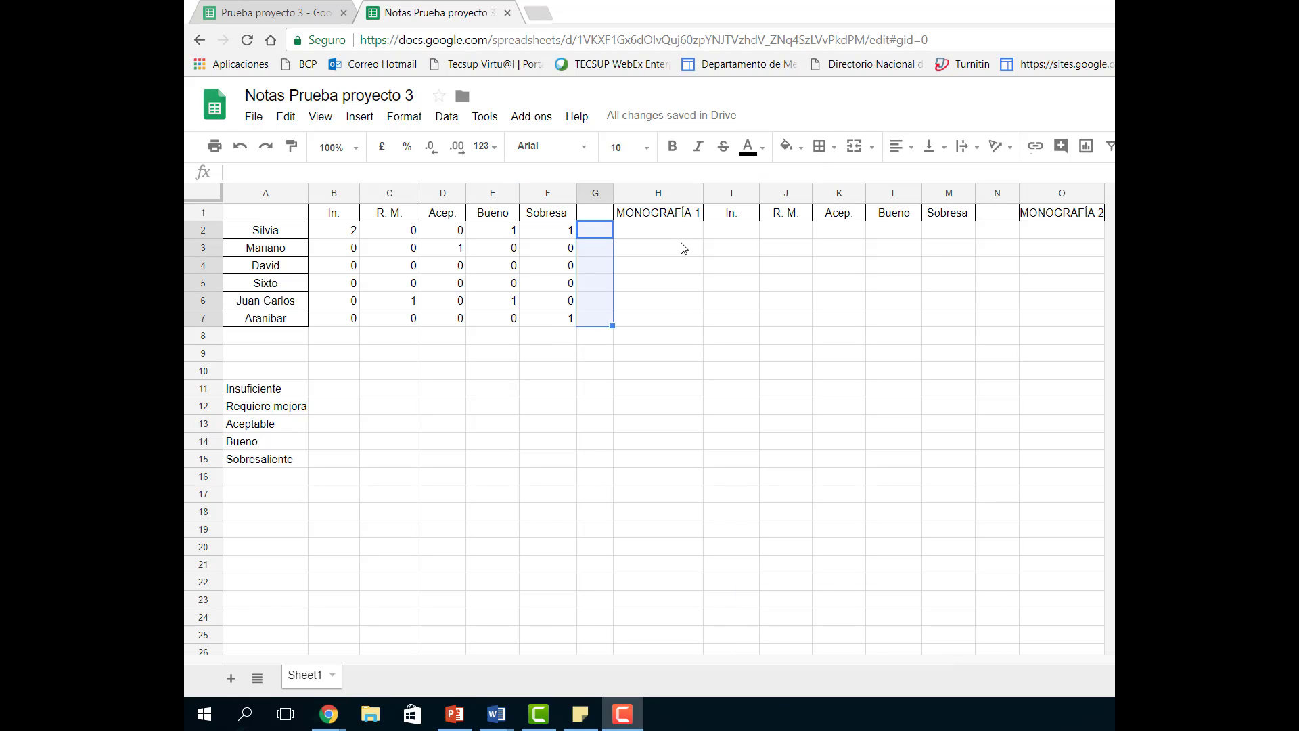
- Enter =IF(B2<1,"1","0") in G2 and fill the formula down through G7
left_click(600, 236)
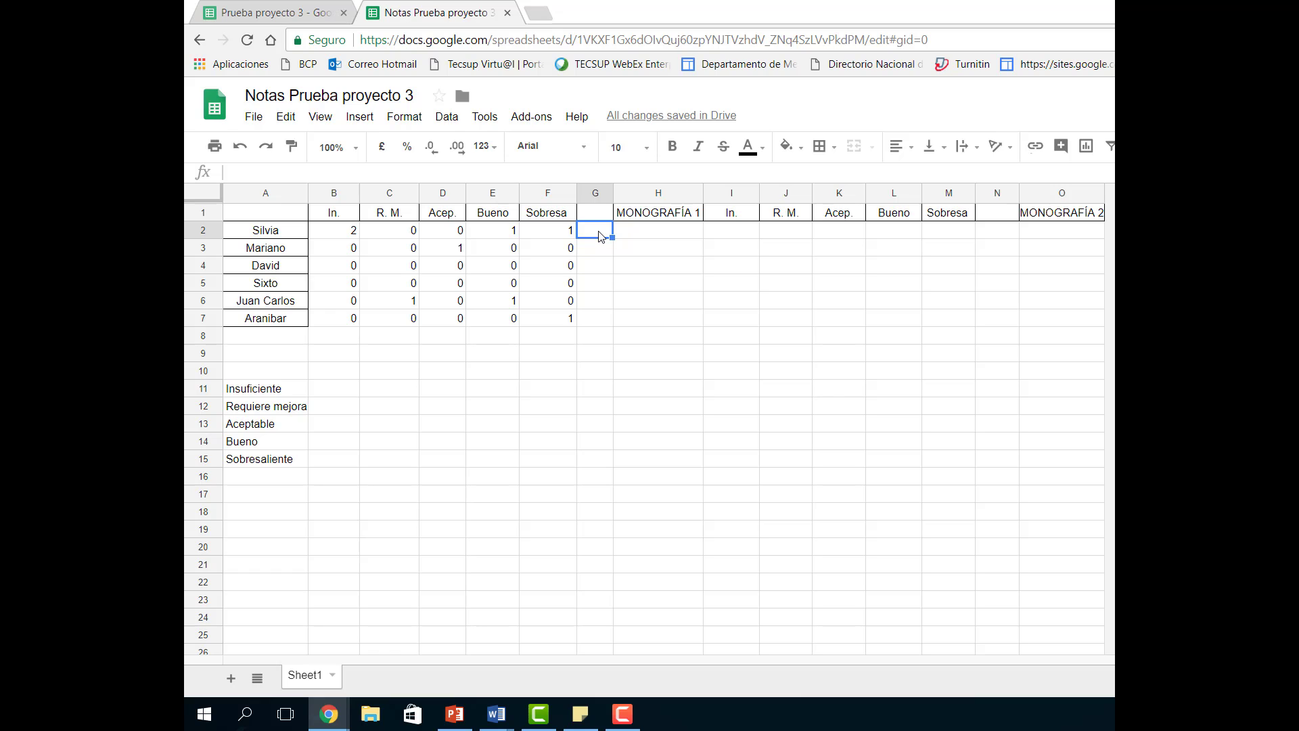
type("=i")
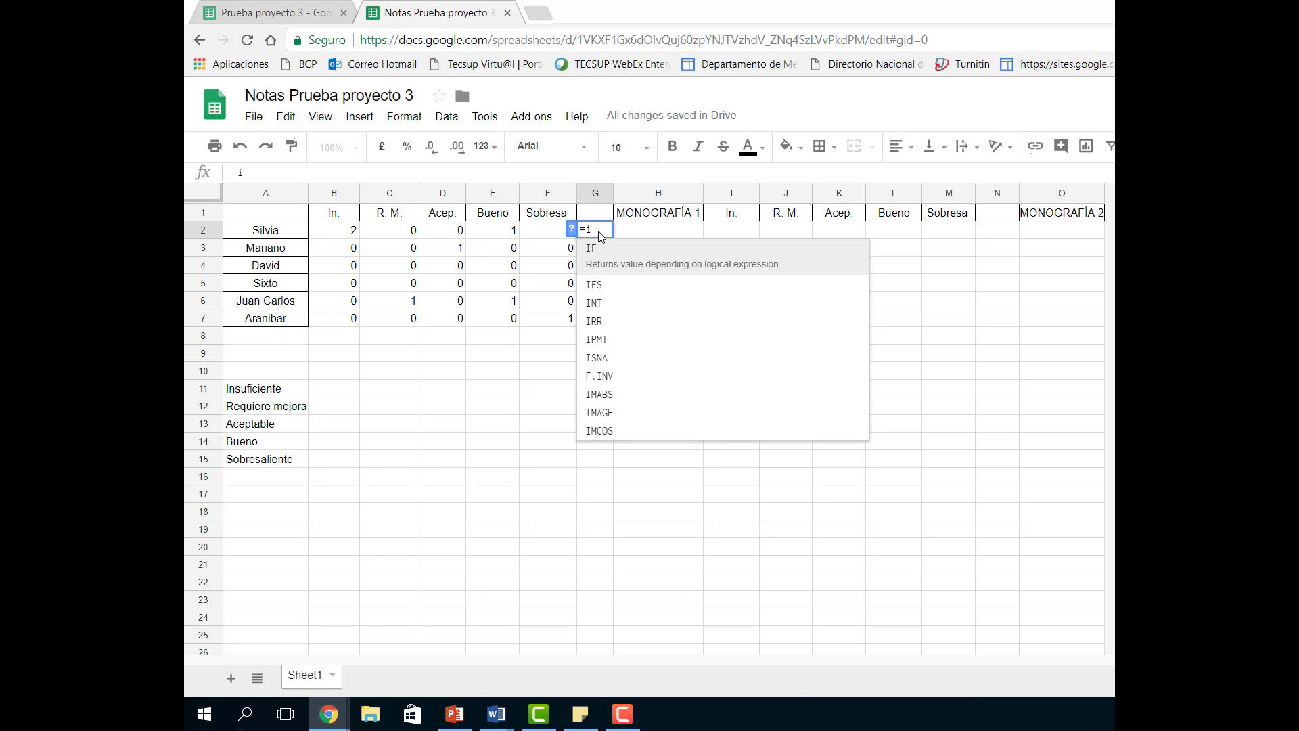
type("f")
key("Tab")
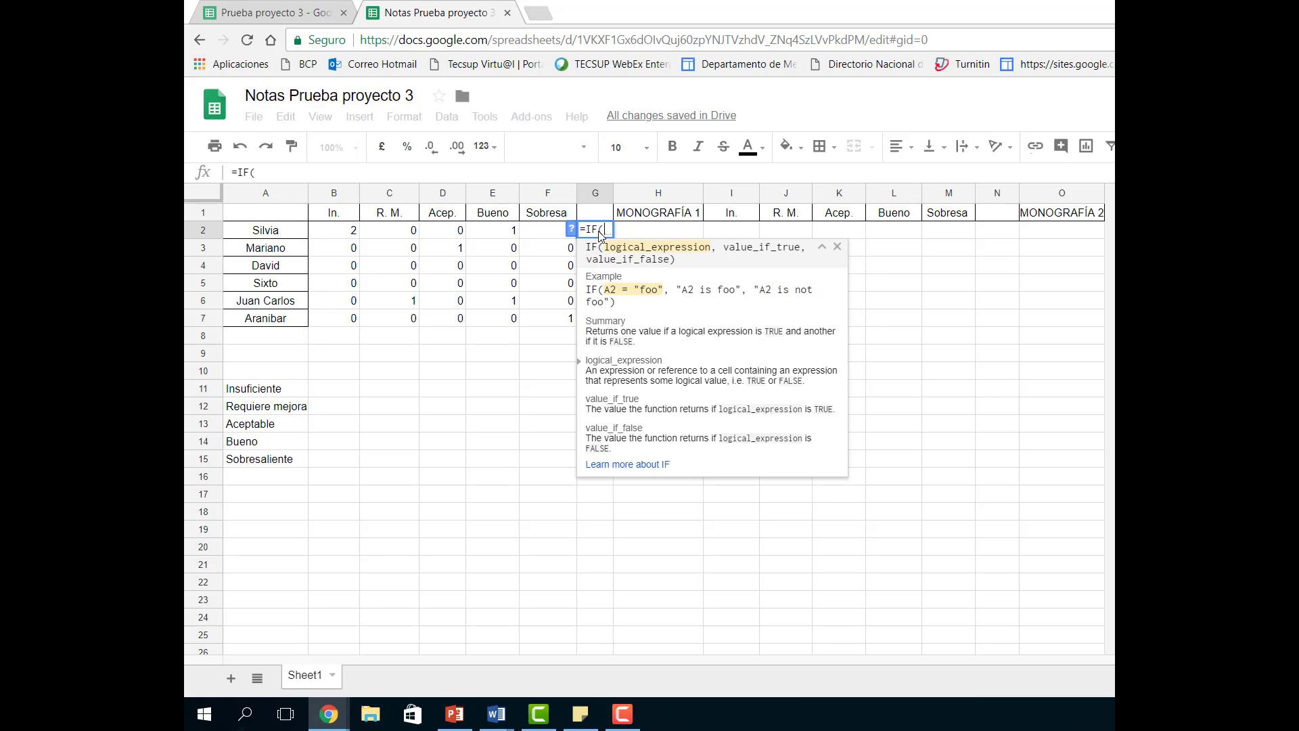
left_click(343, 232)
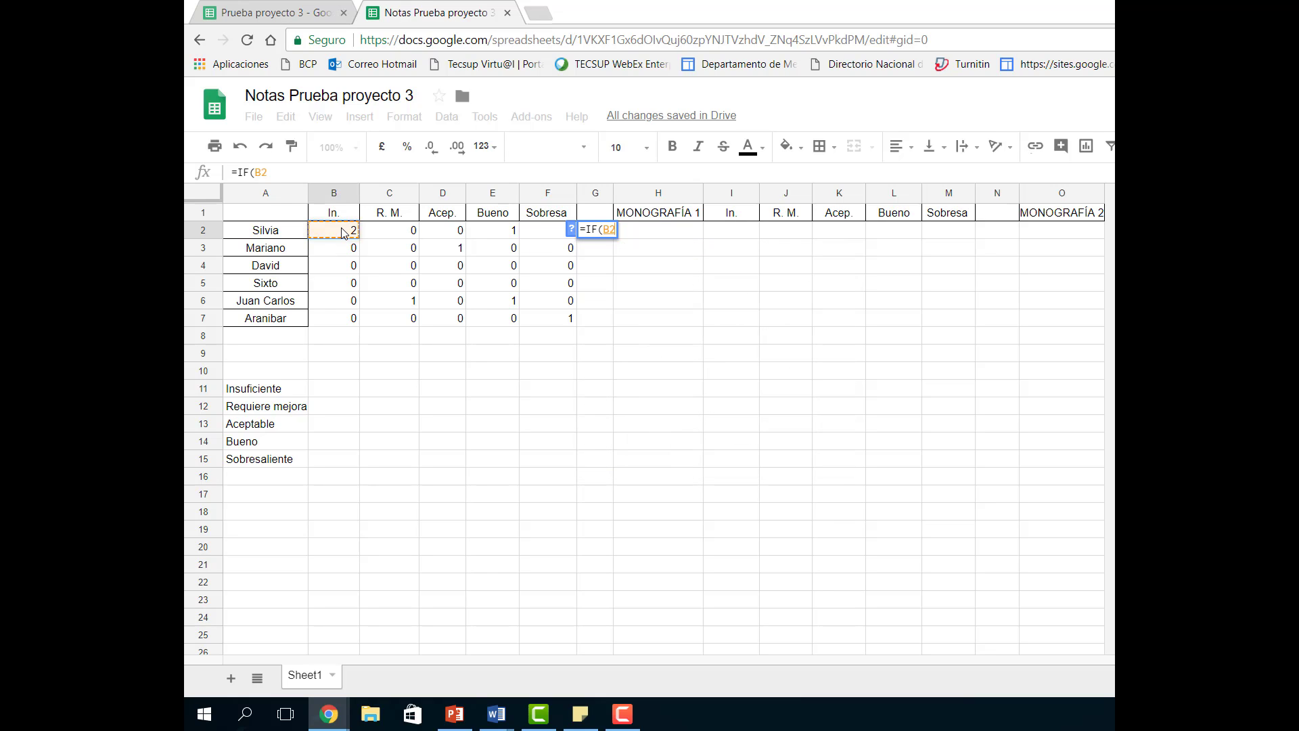
type("<1")
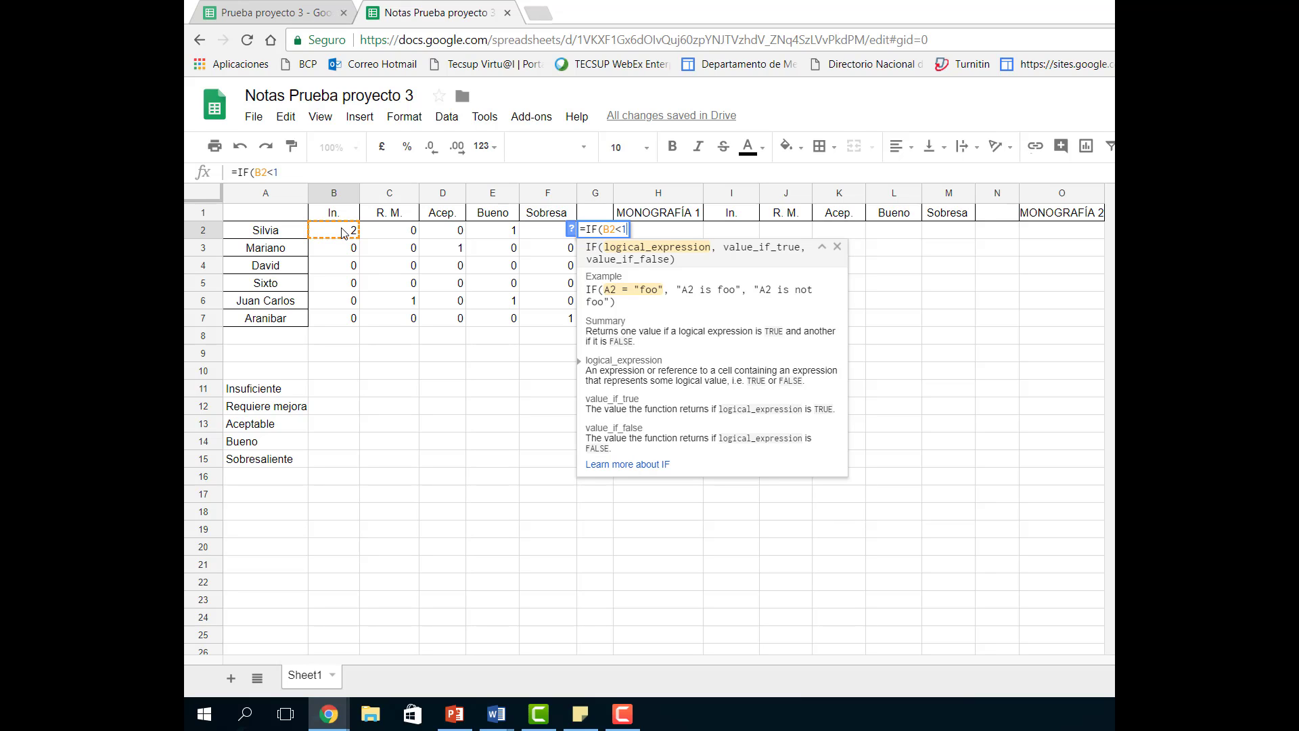
type(",")
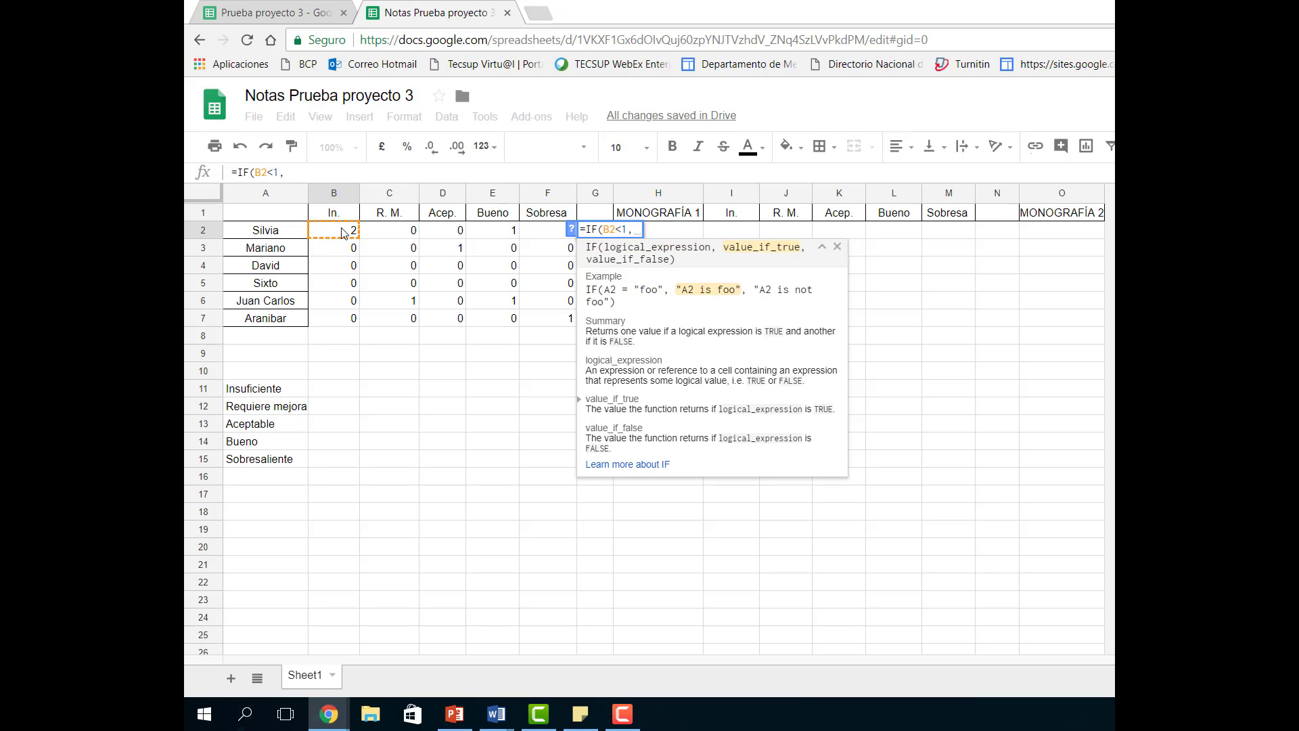
type("\"1")
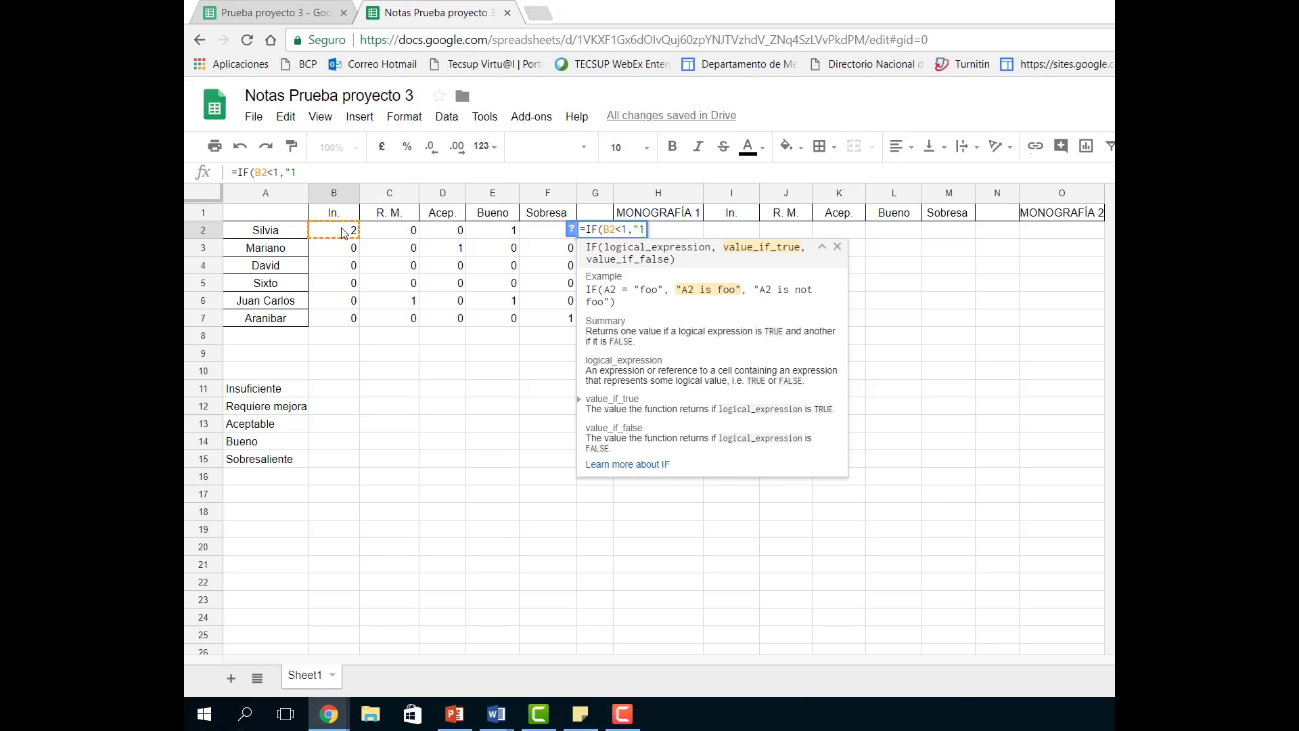
type("\",")
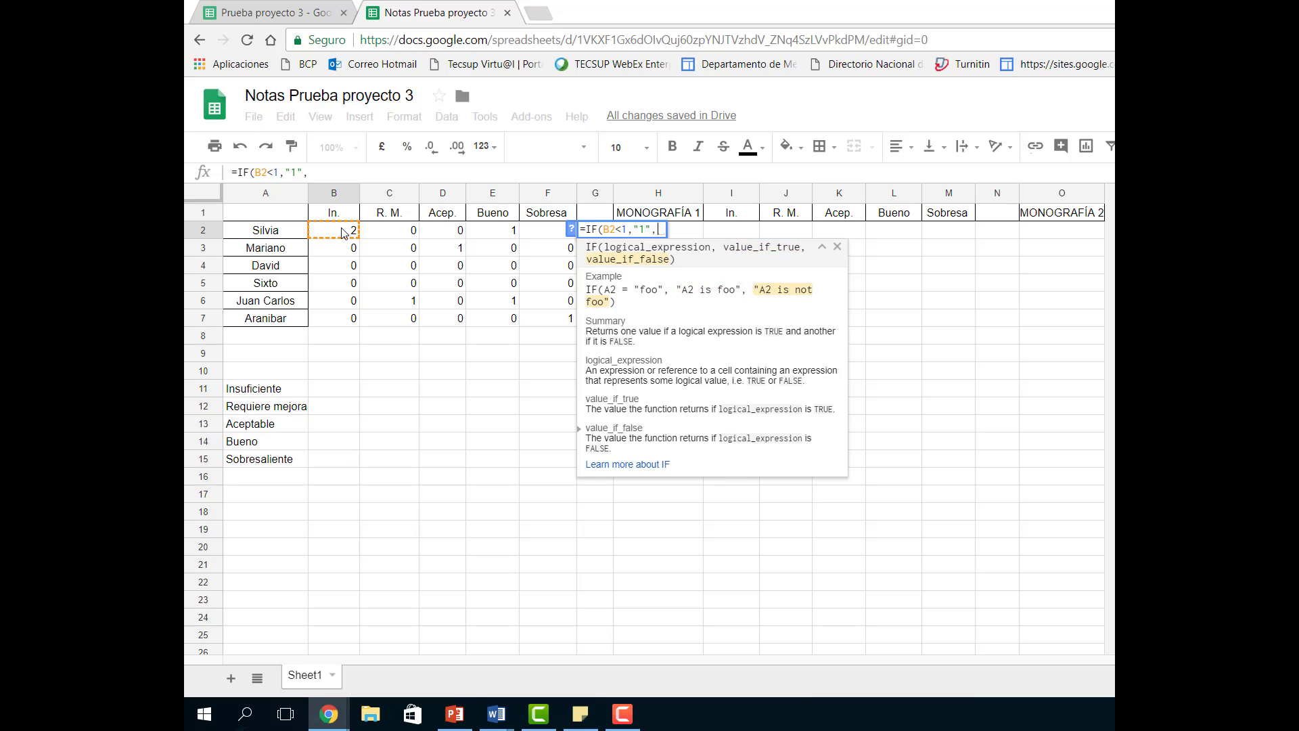
type("\"0")
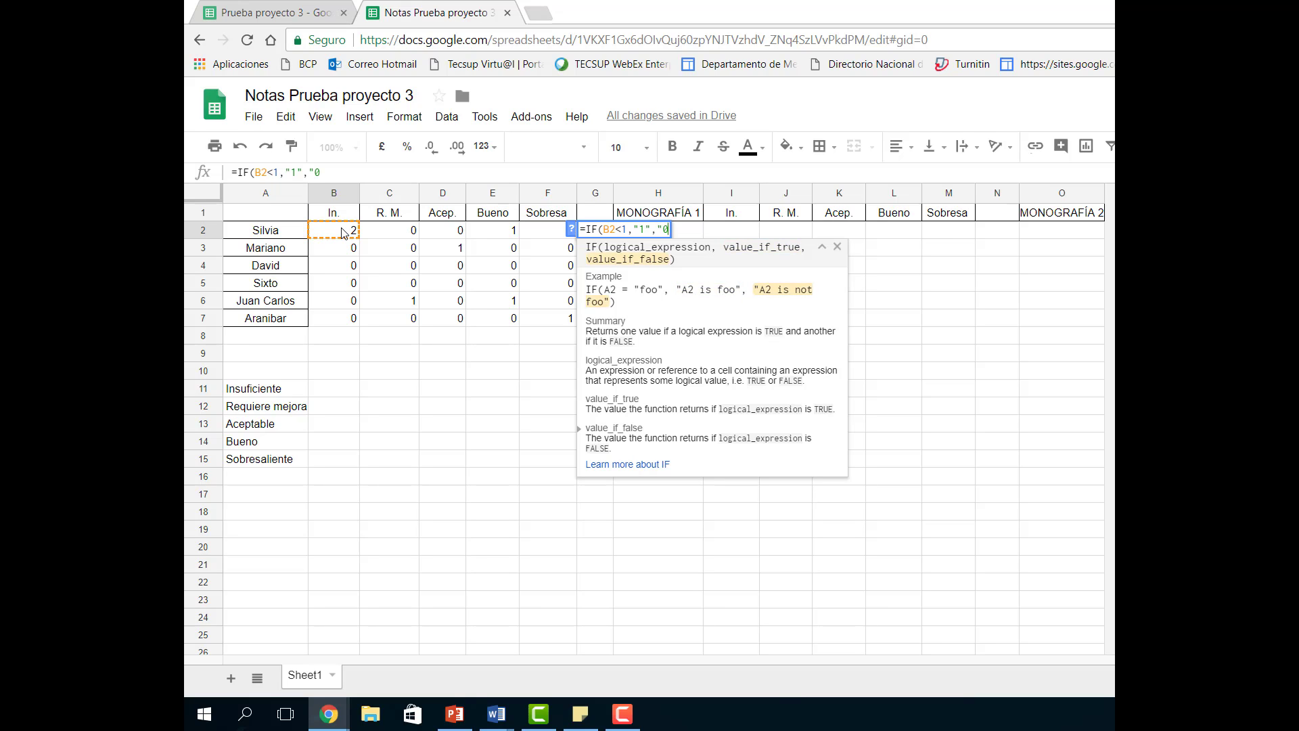
type("\")")
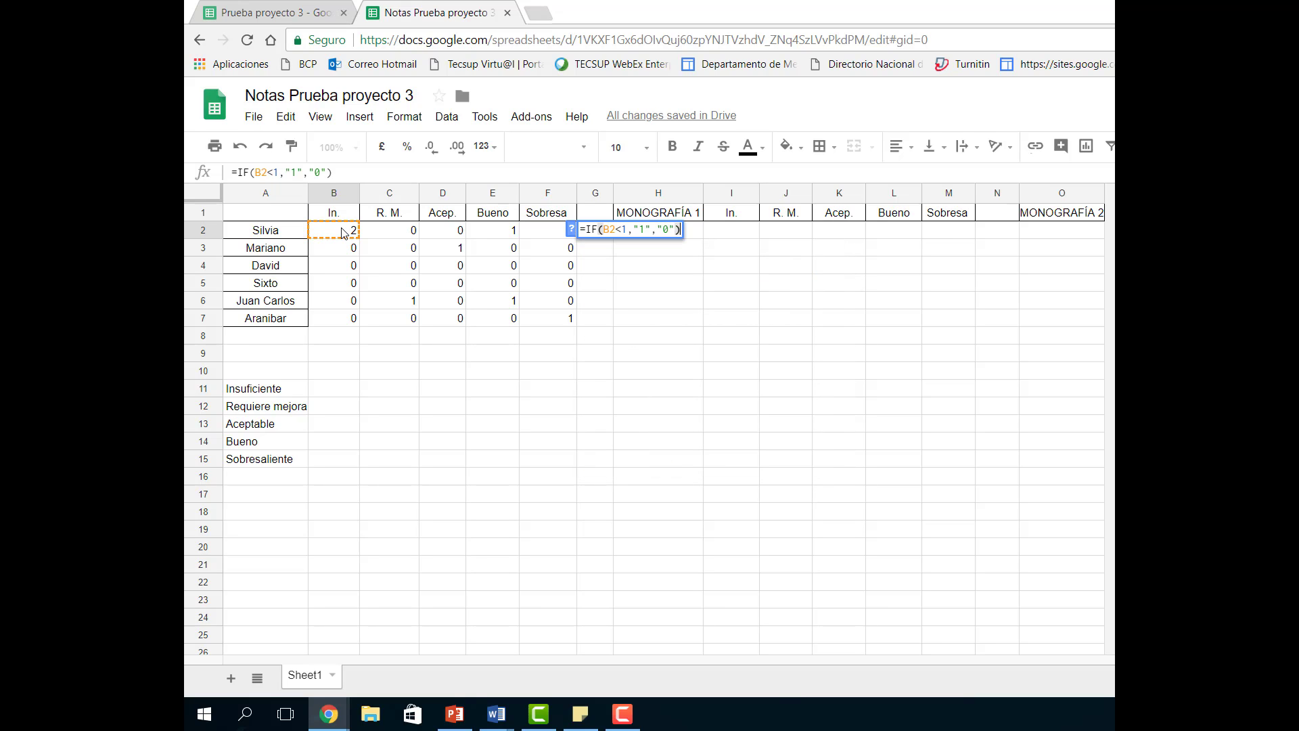
key("Return")
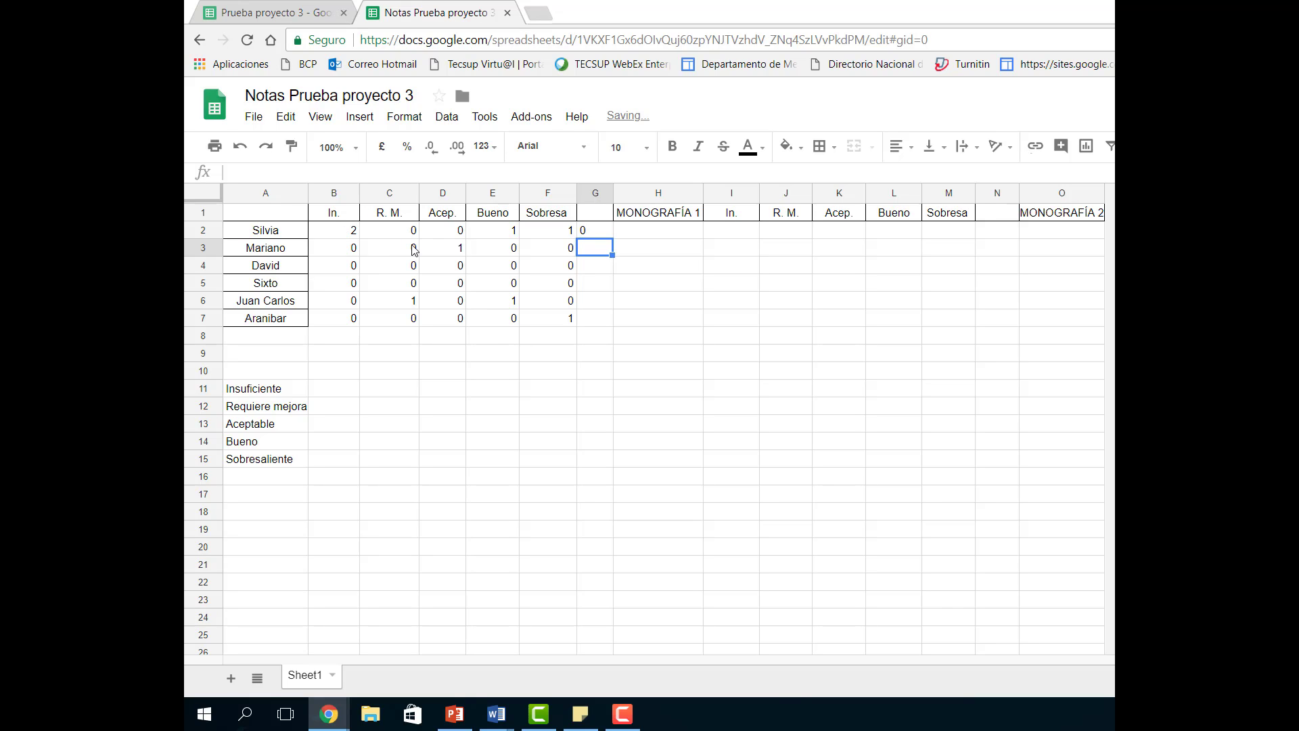
left_click(591, 233)
left_click_drag(612, 237, 612, 322)
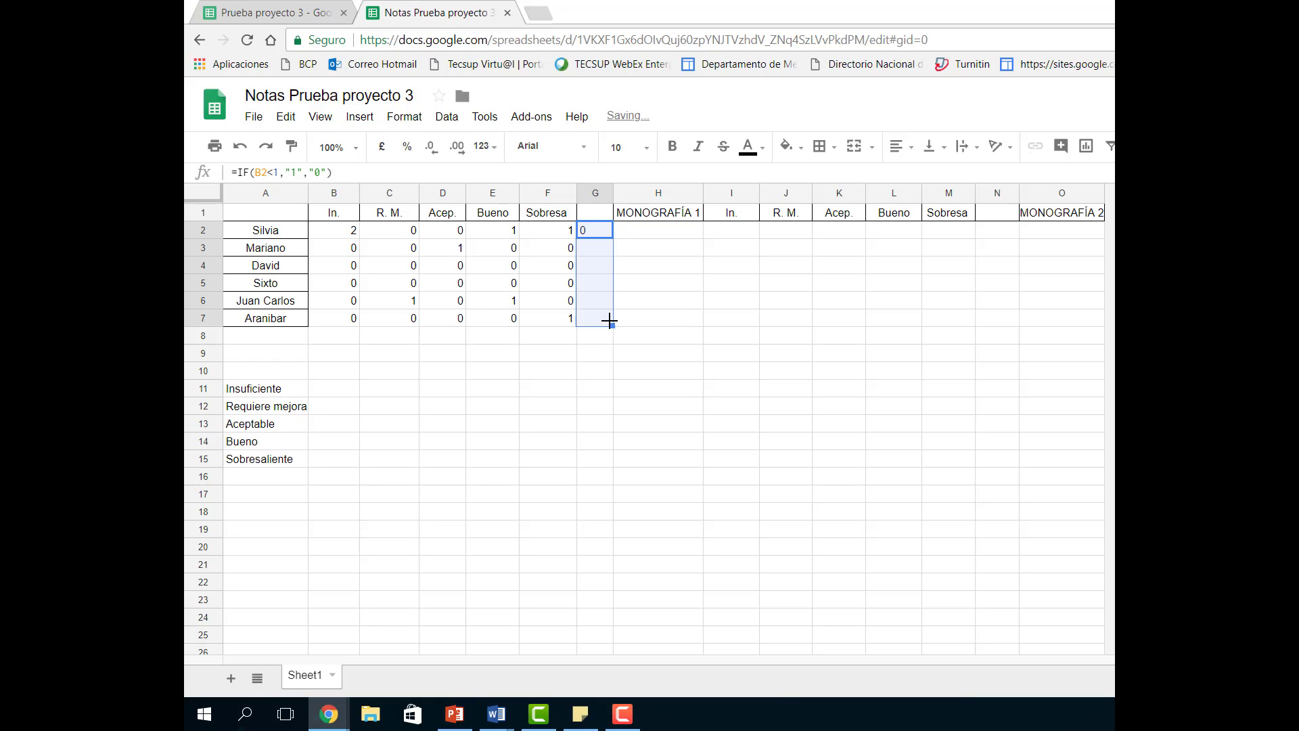
- Begin the MONOGRAFÍA 1 grade formula in H2 with =G2*(C2*10+D2*13
left_click(654, 237)
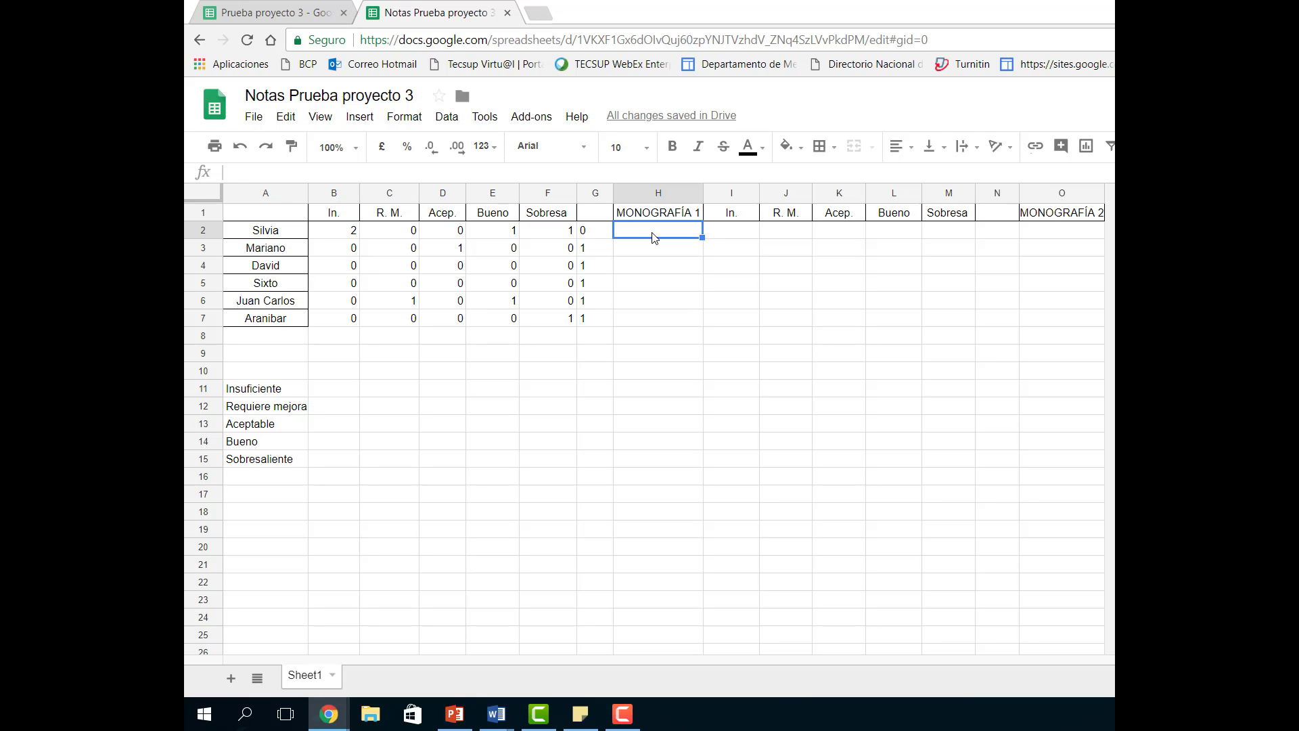
type("=")
left_click(585, 234)
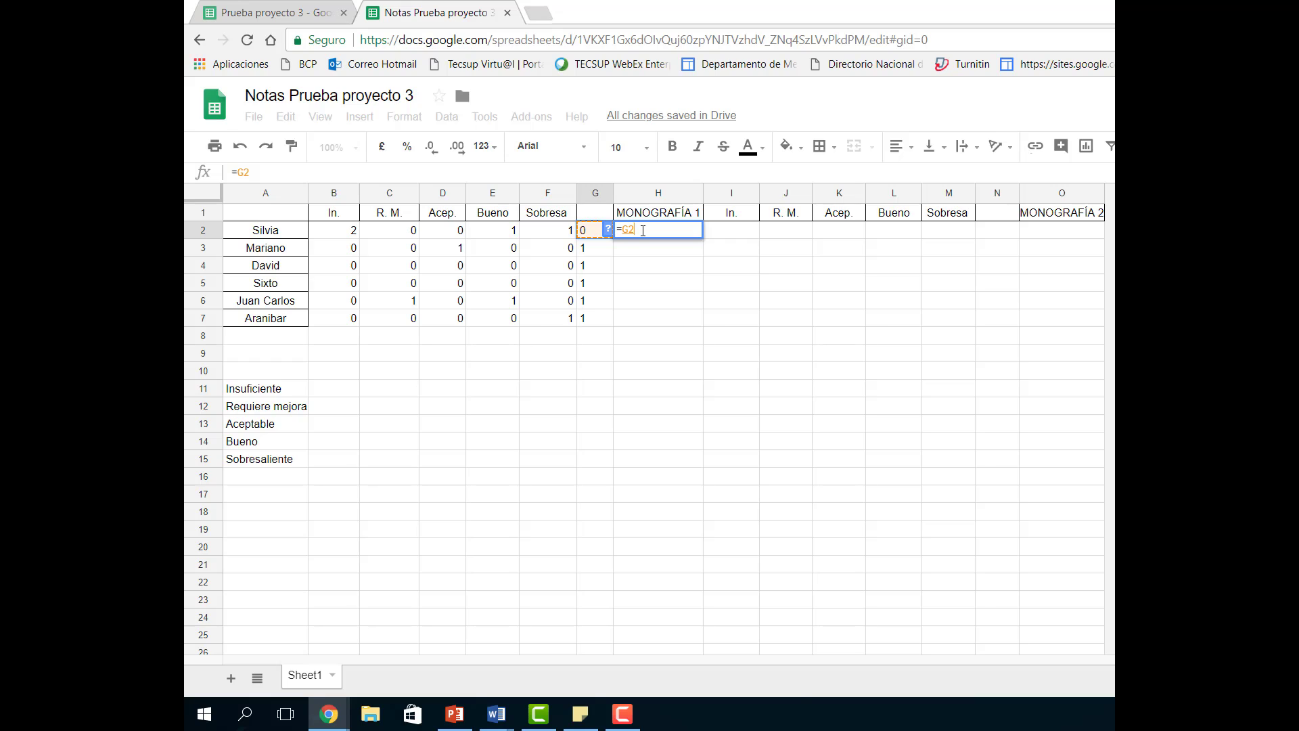
type("*(")
left_click(394, 232)
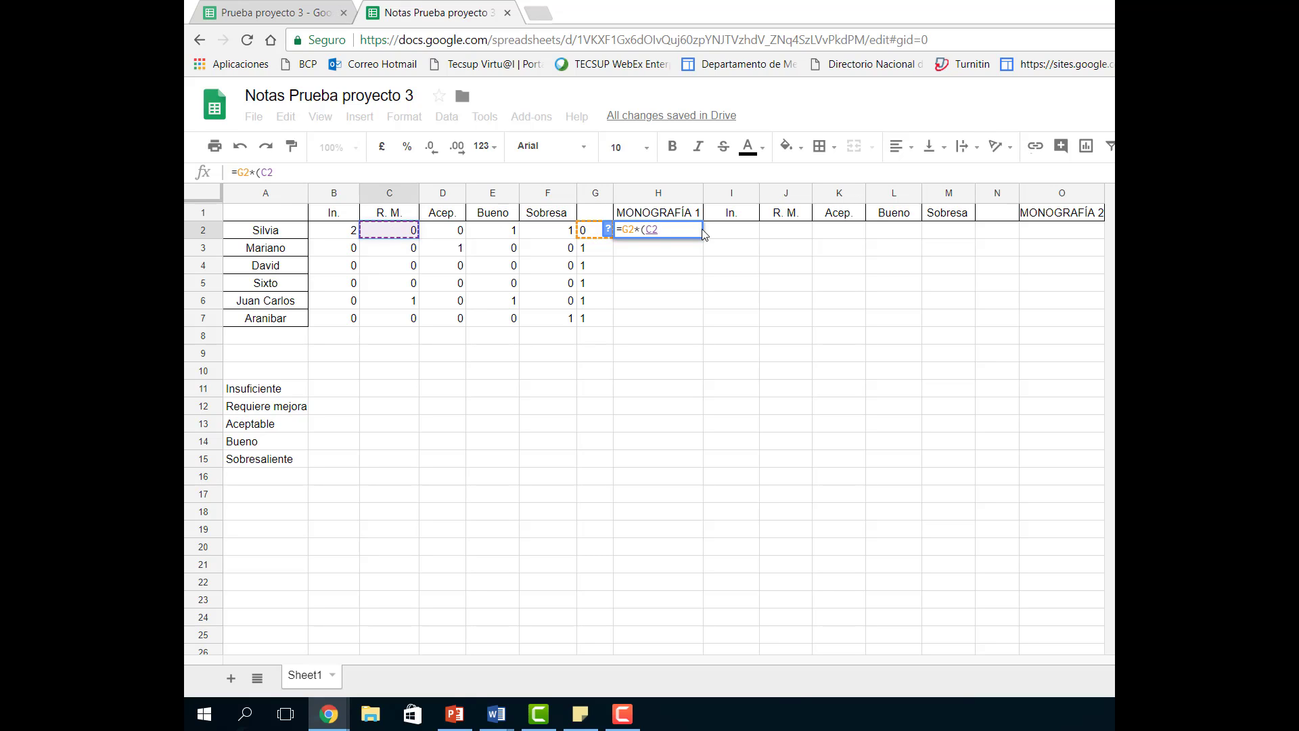
type("*10")
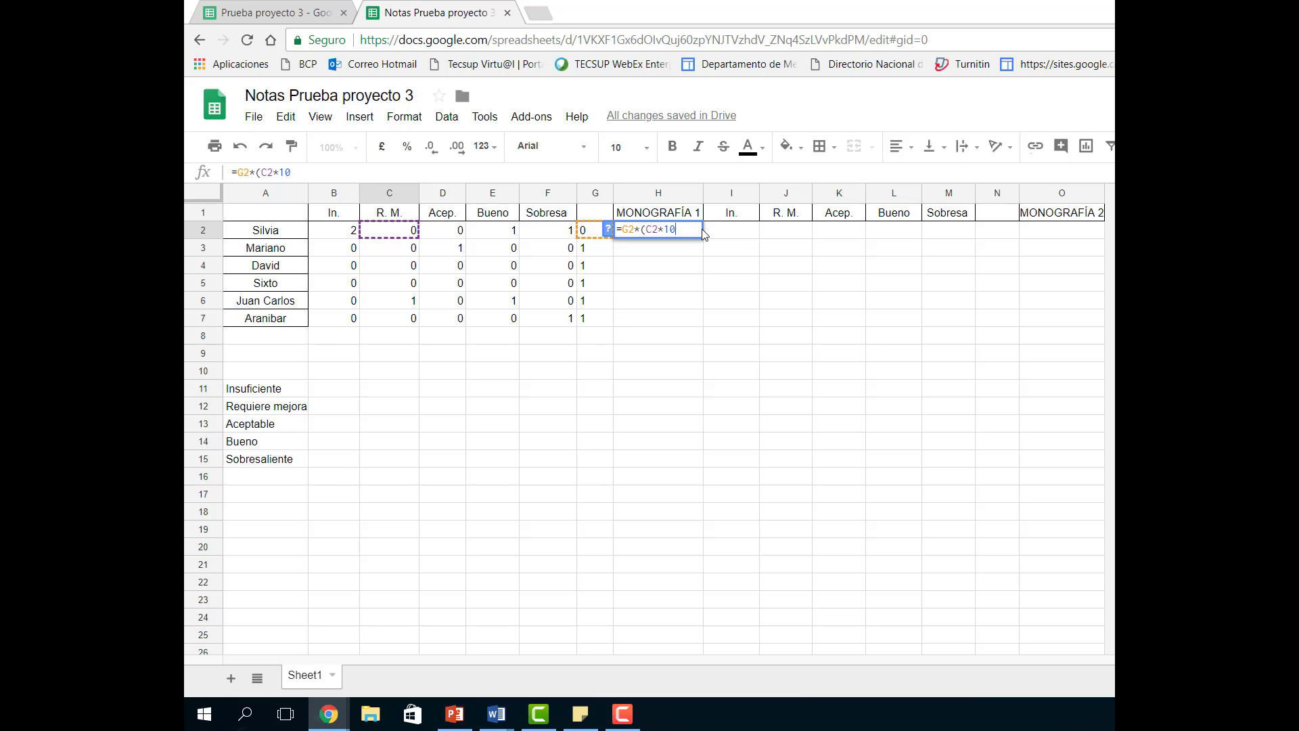
type("+")
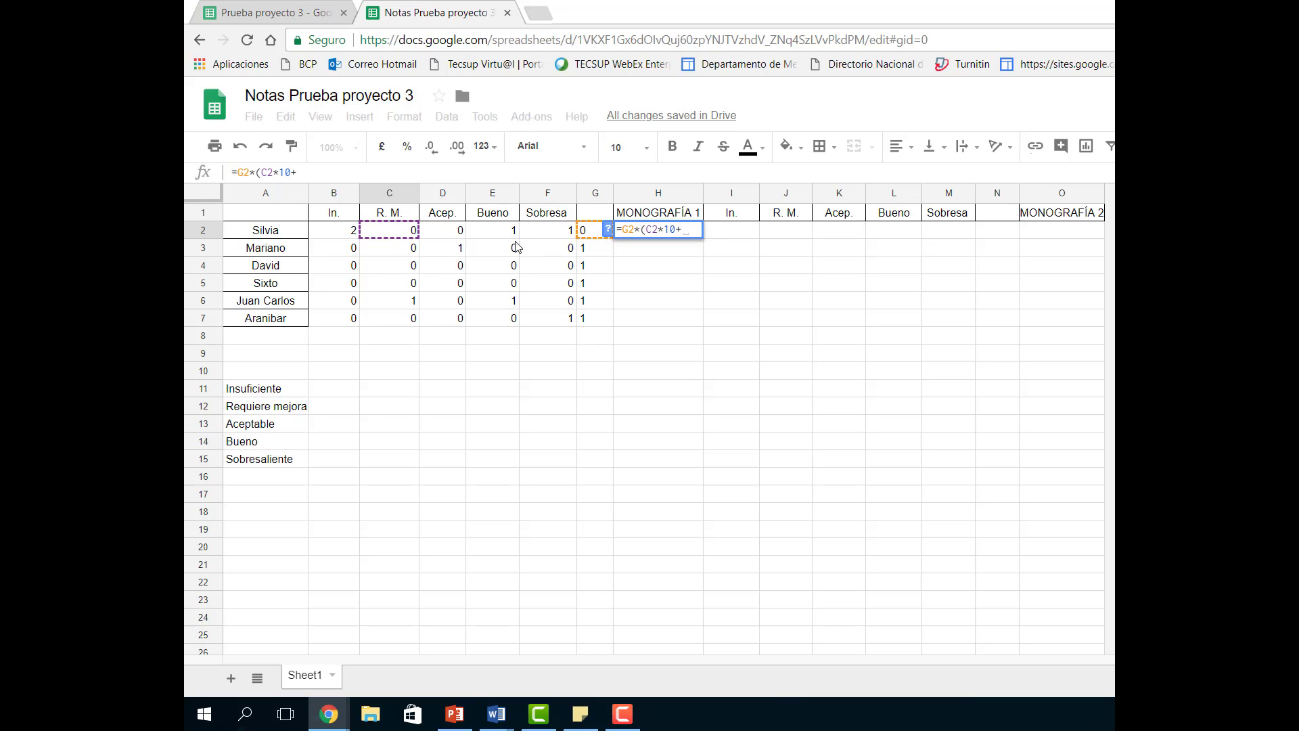
left_click(452, 233)
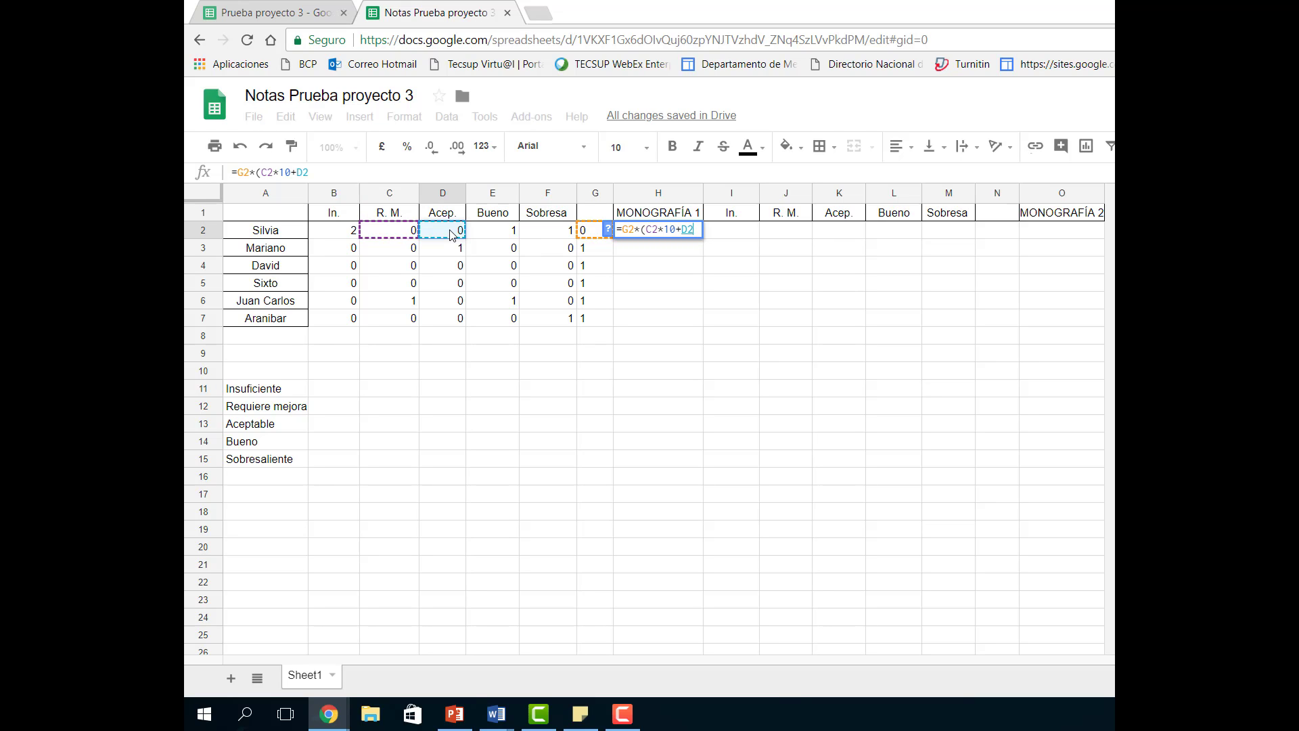
type("*13")
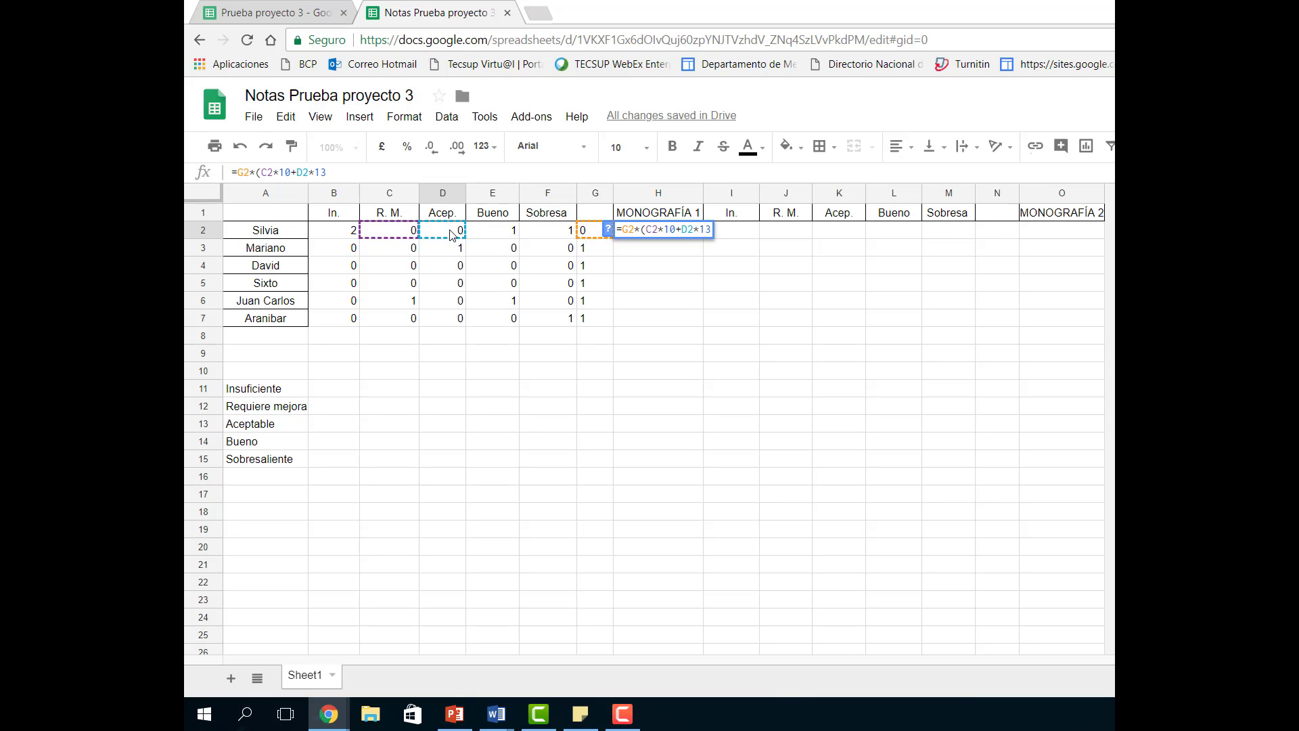
- Complete H2's grade formula with the weighted Bueno and Sobresaliente counts, +E2*16+F2*20), divided by 4
type("+")
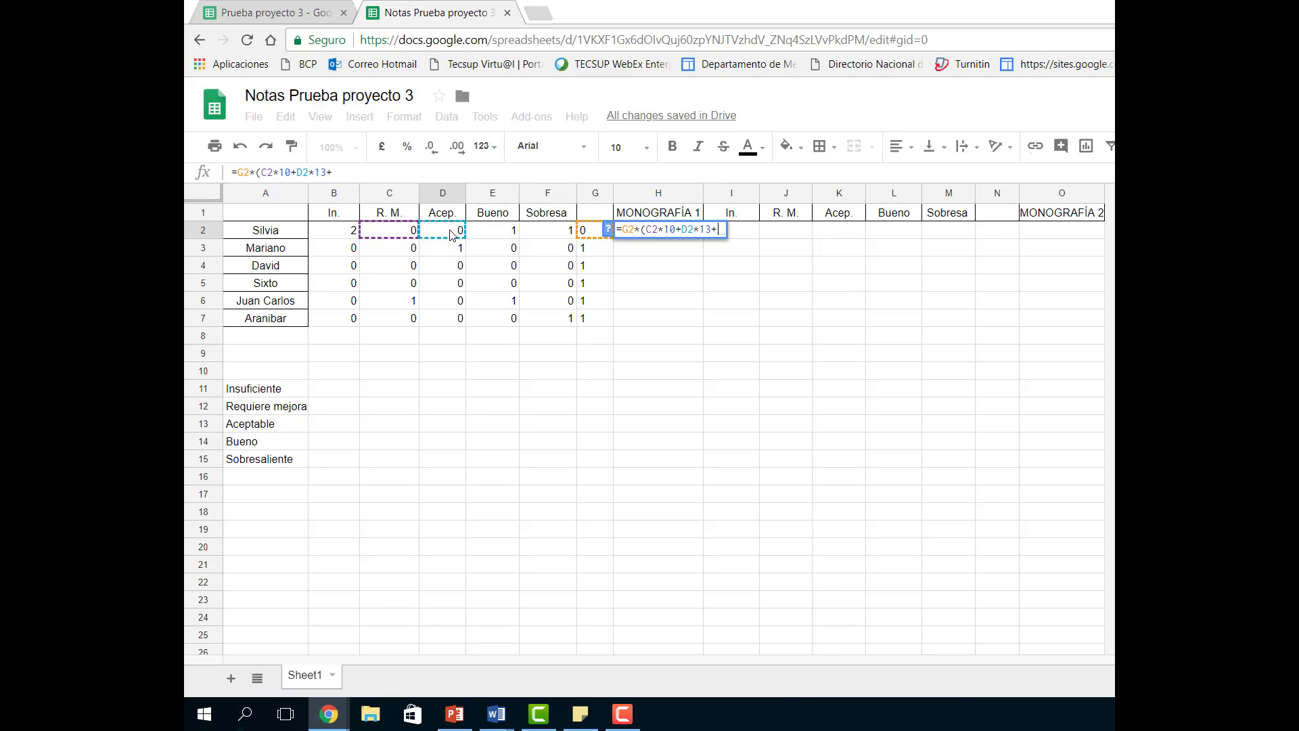
left_click(501, 235)
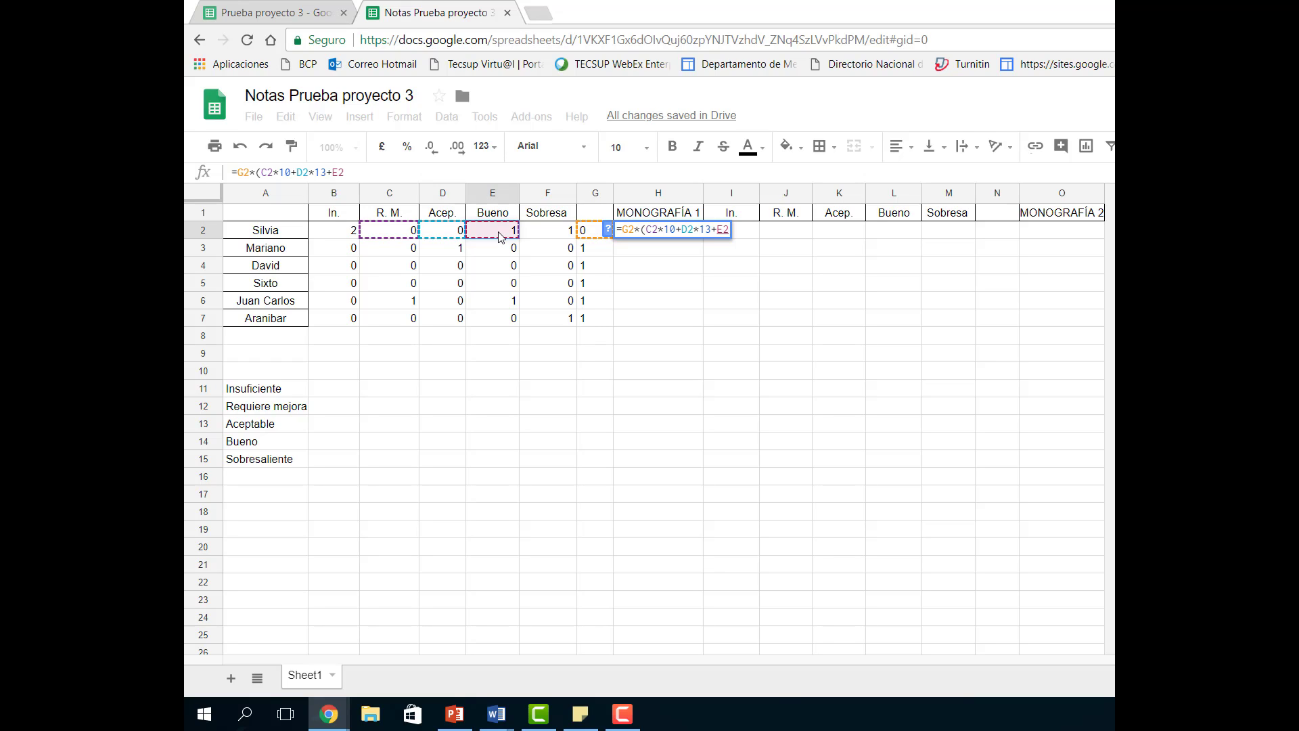
type("*16")
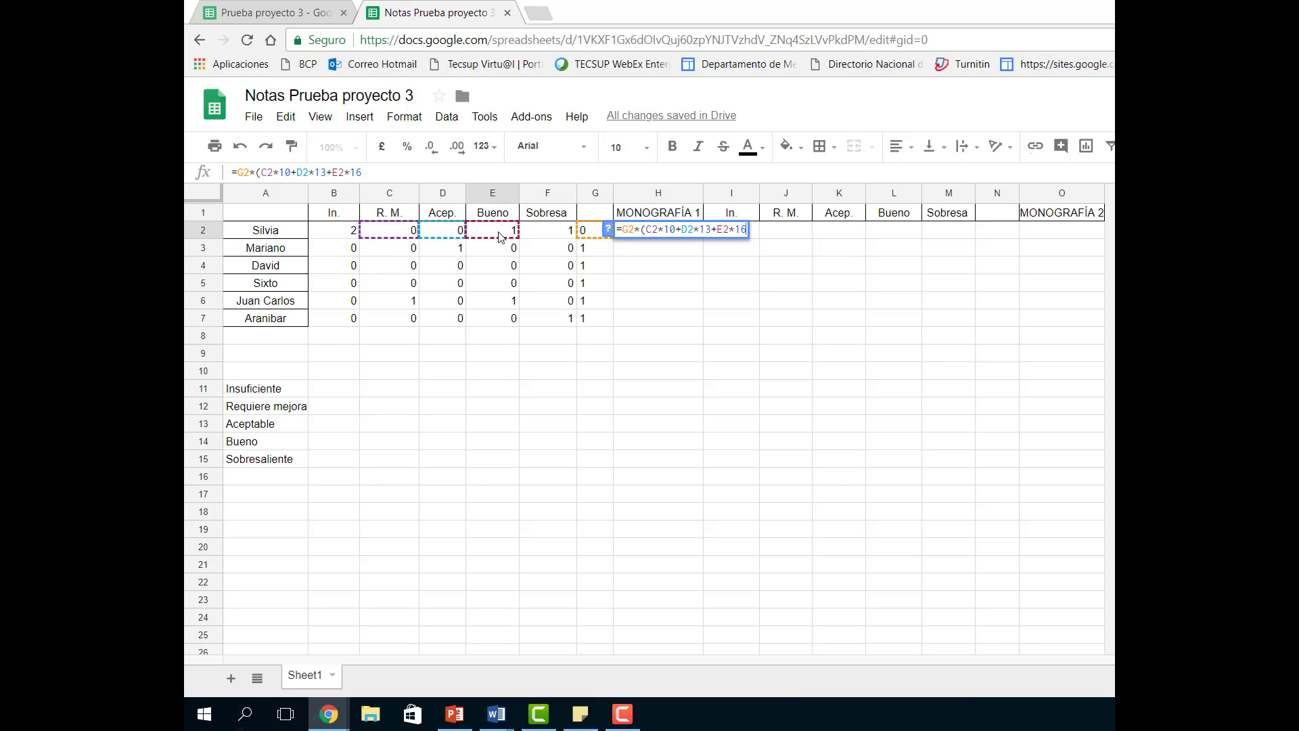
type("+")
left_click(546, 235)
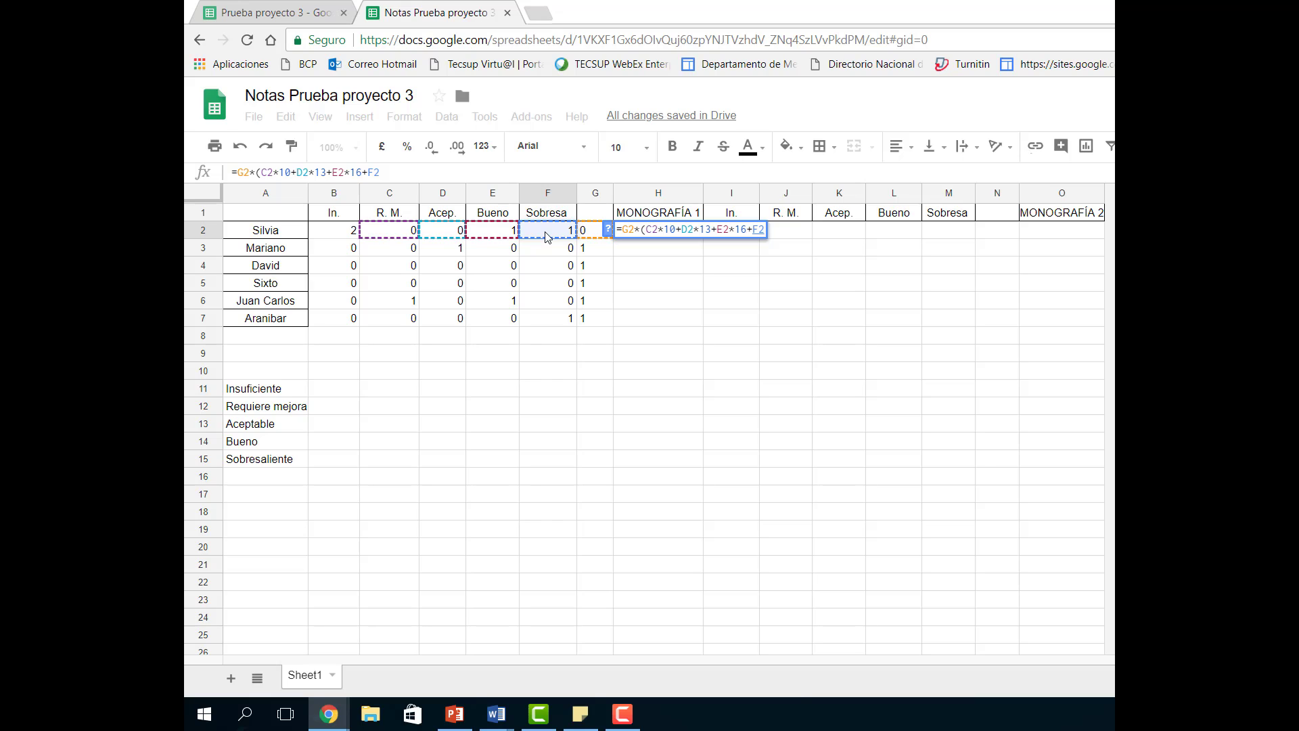
type("*")
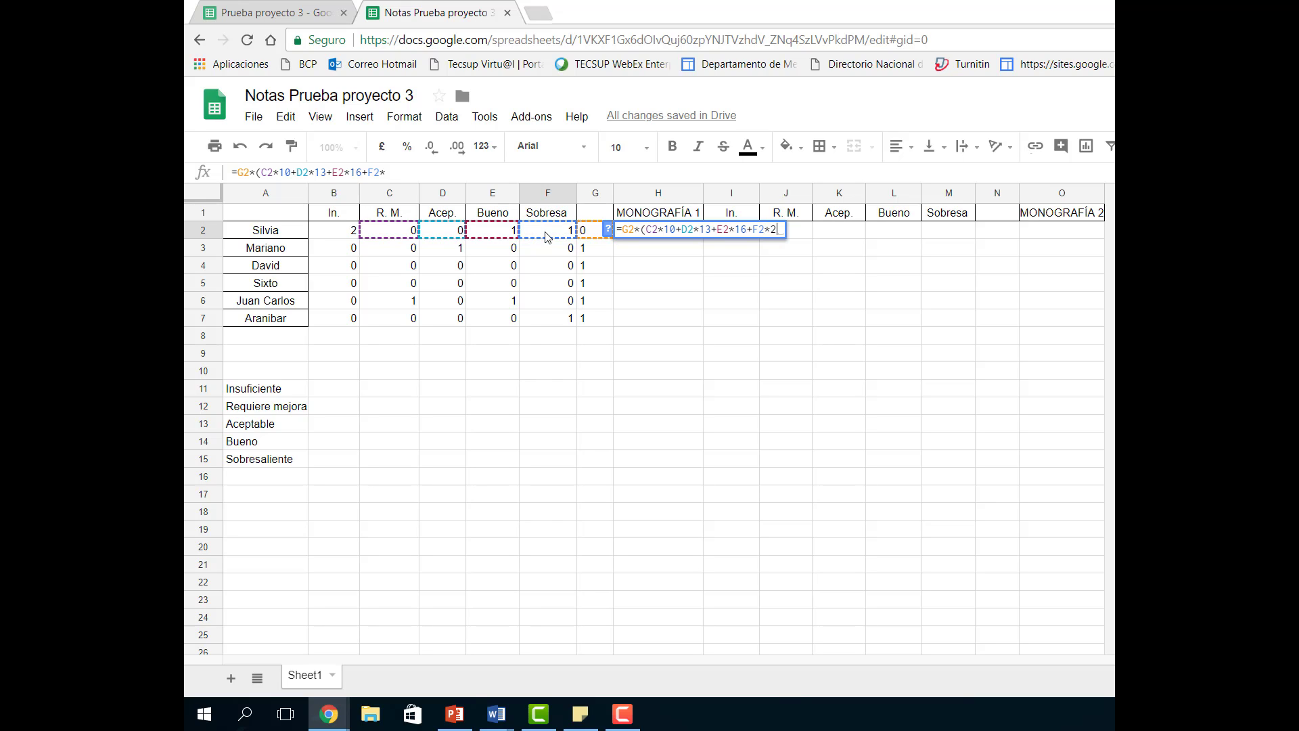
type("20)/")
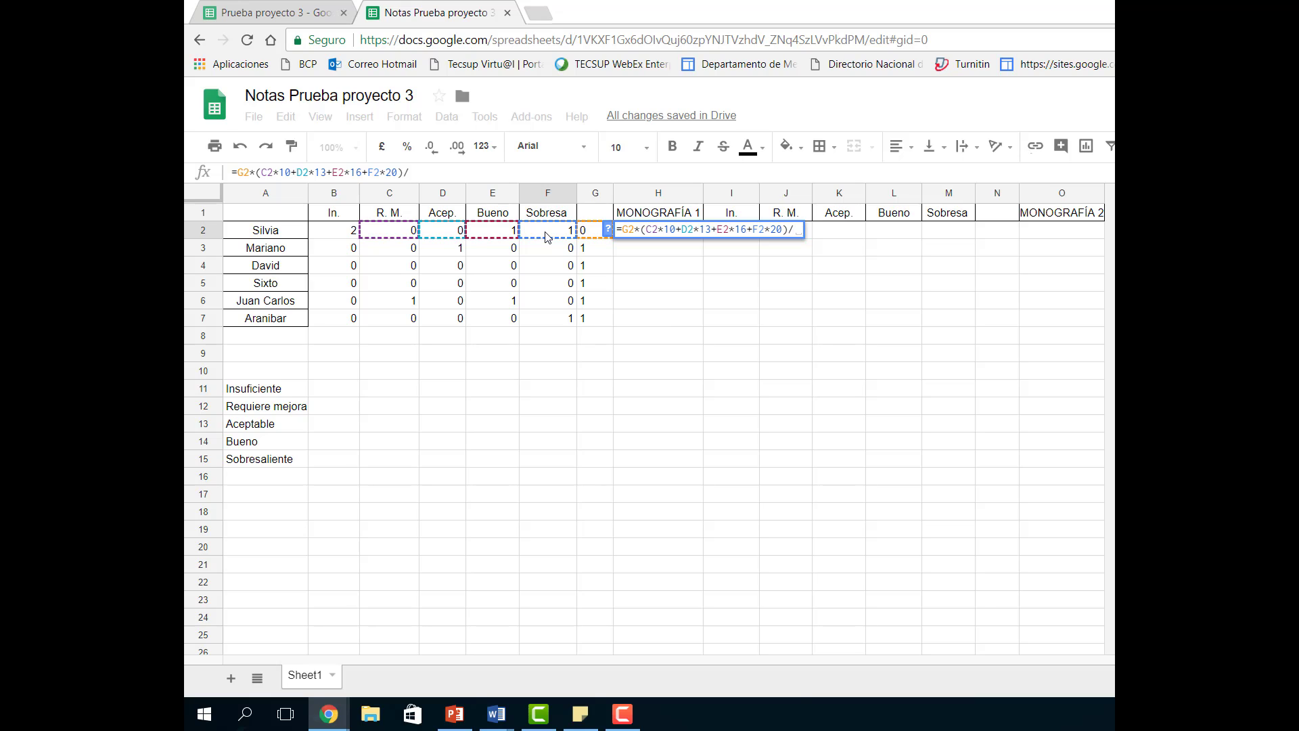
type("4")
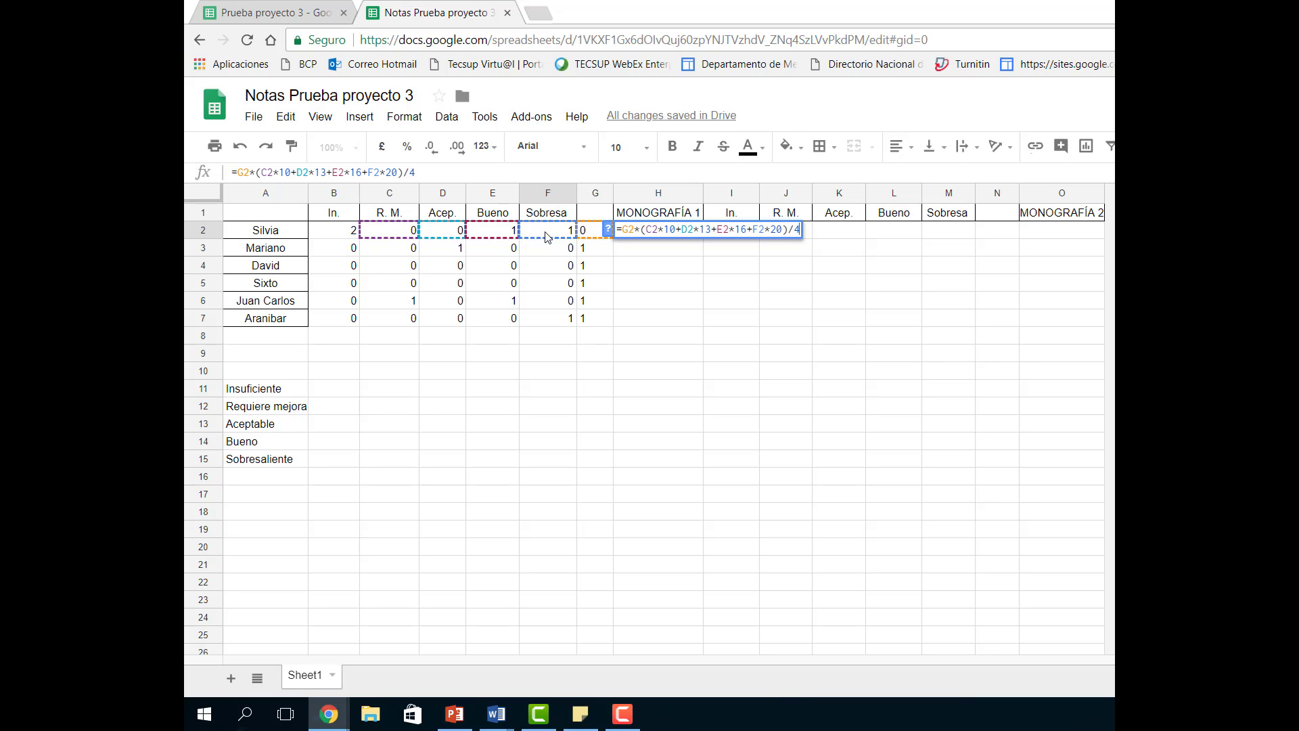
- Check the MONOGRAFÍA 1 criteria in the Prueba proyecto 3 spreadsheet, and fill H2's completed formula down through H7
left_click(289, 20)
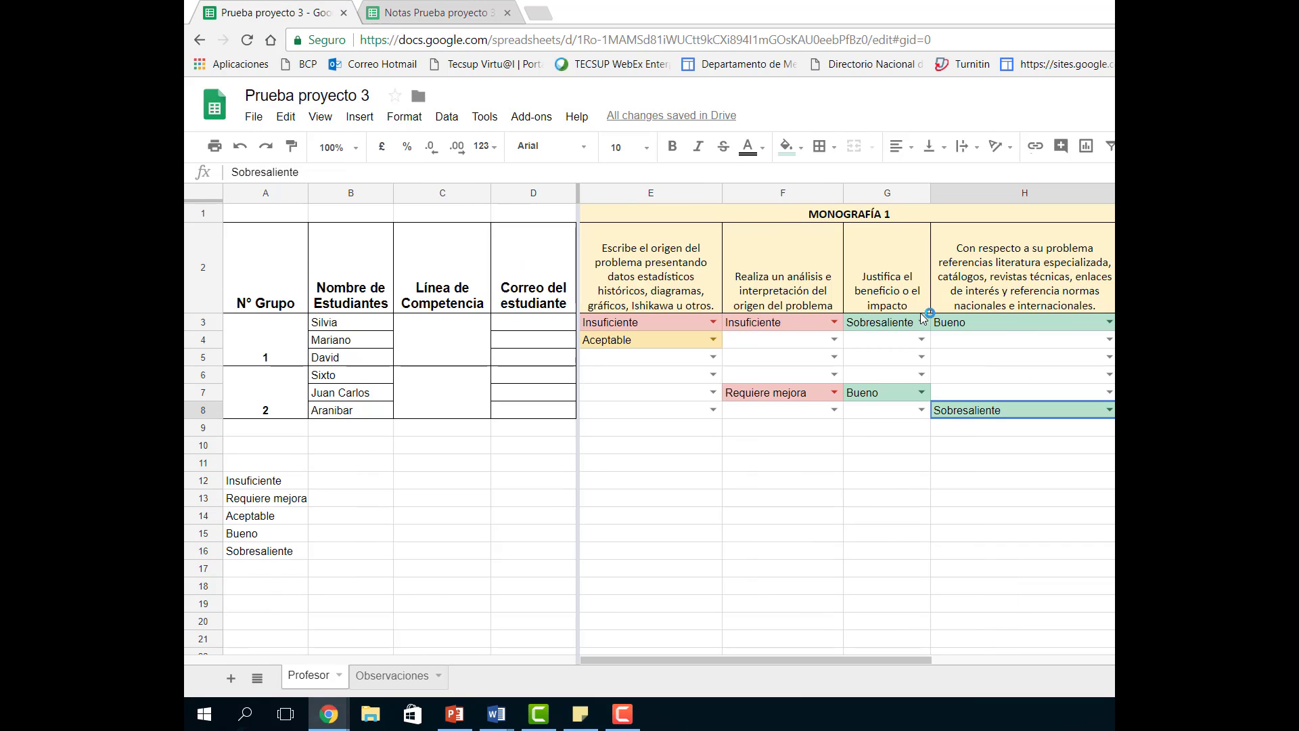
left_click(433, 11)
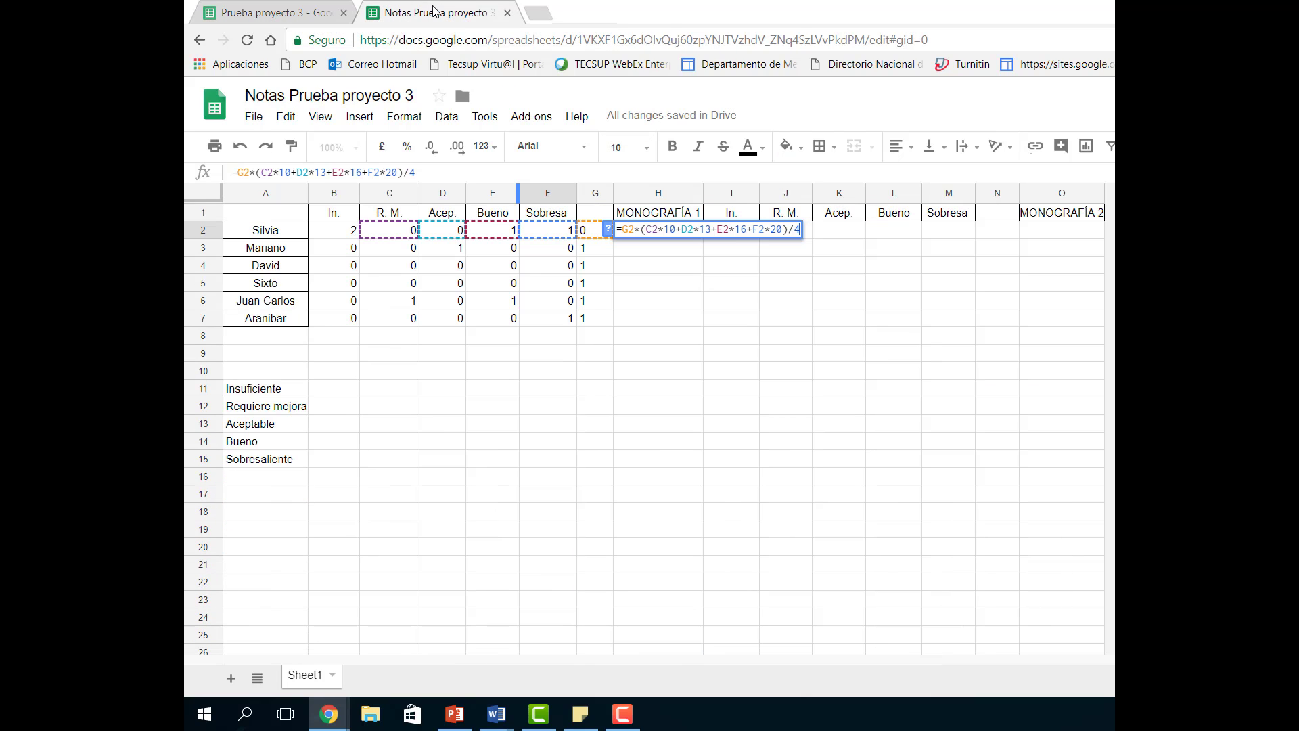
key("Return")
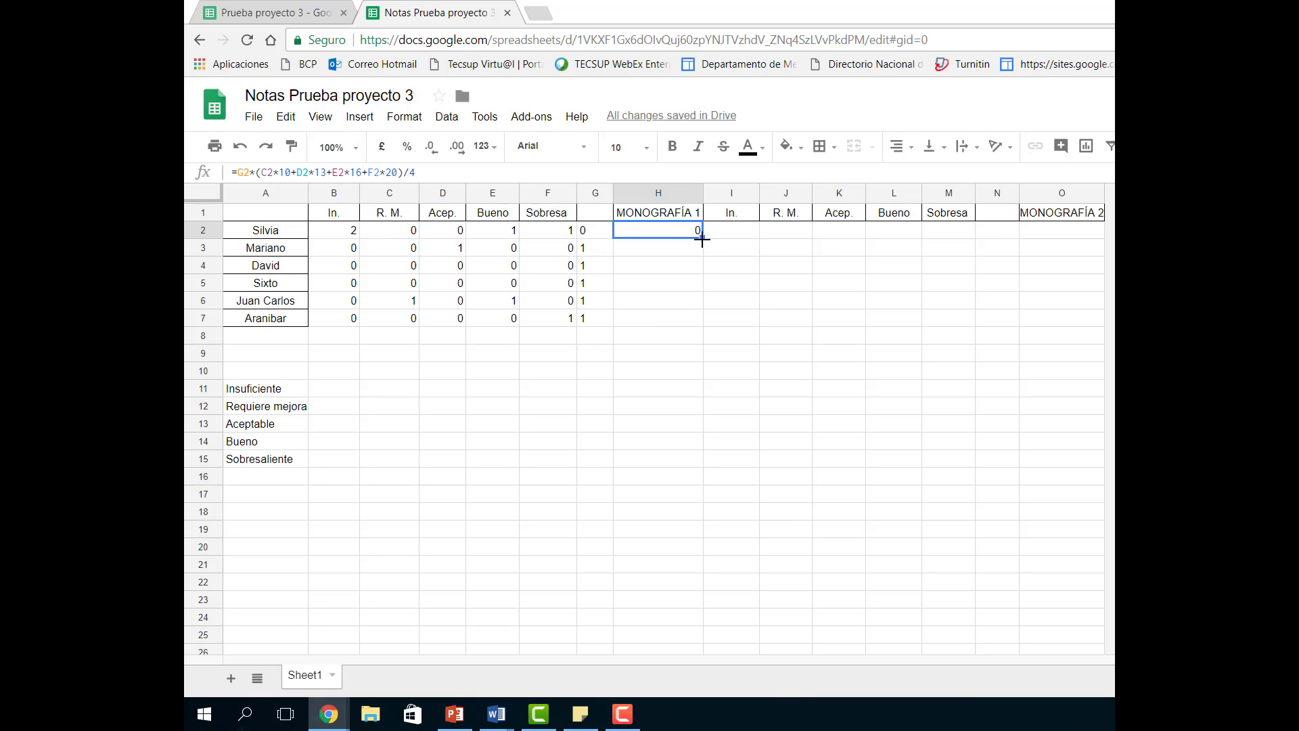
left_click_drag(702, 233, 706, 322)
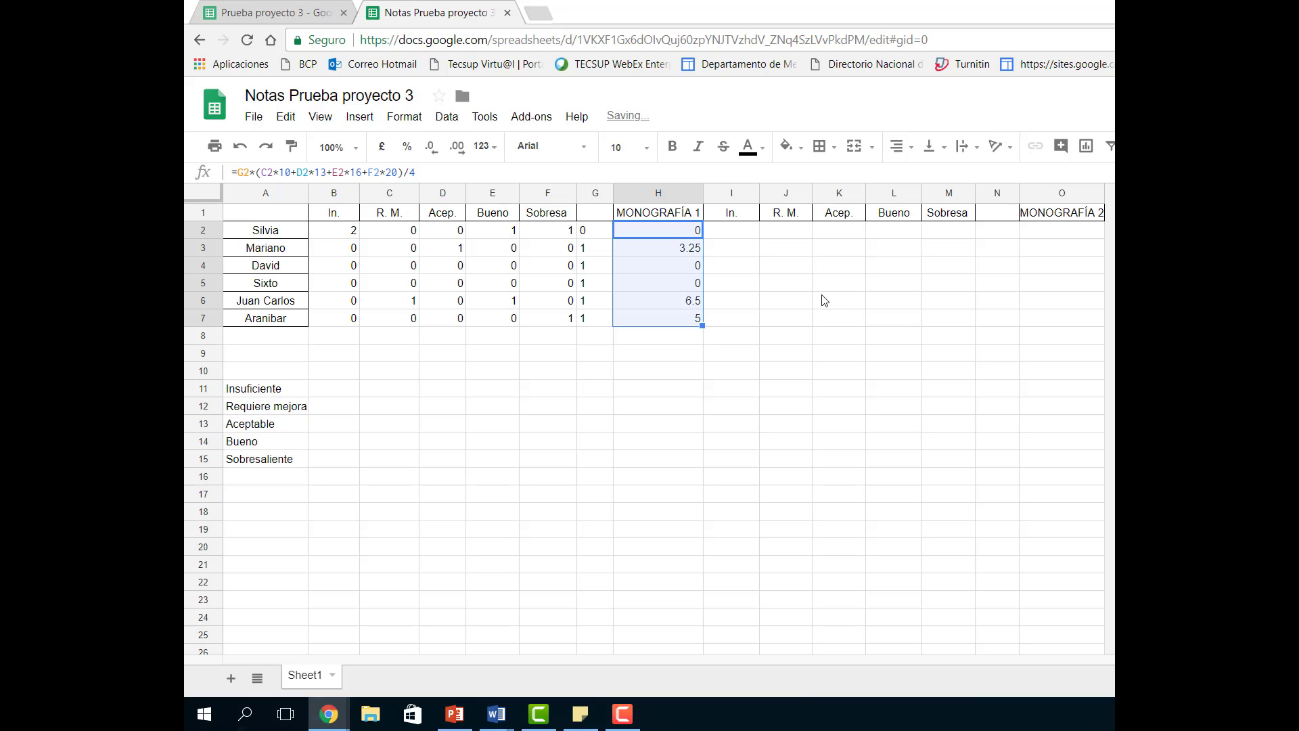
- Format the MONOGRAFÍA 1 grades in H2:H7 without decimals and center them horizontally
left_click(436, 153)
left_click(906, 147)
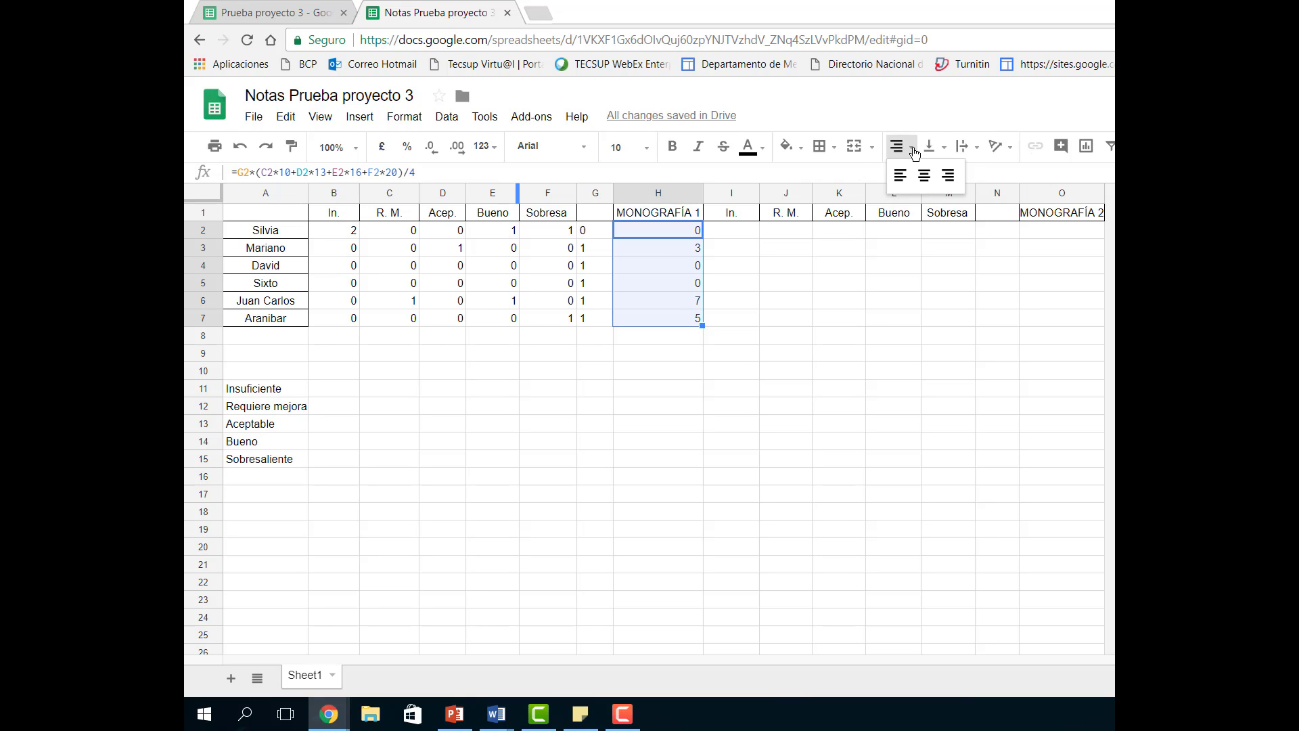
left_click(924, 175)
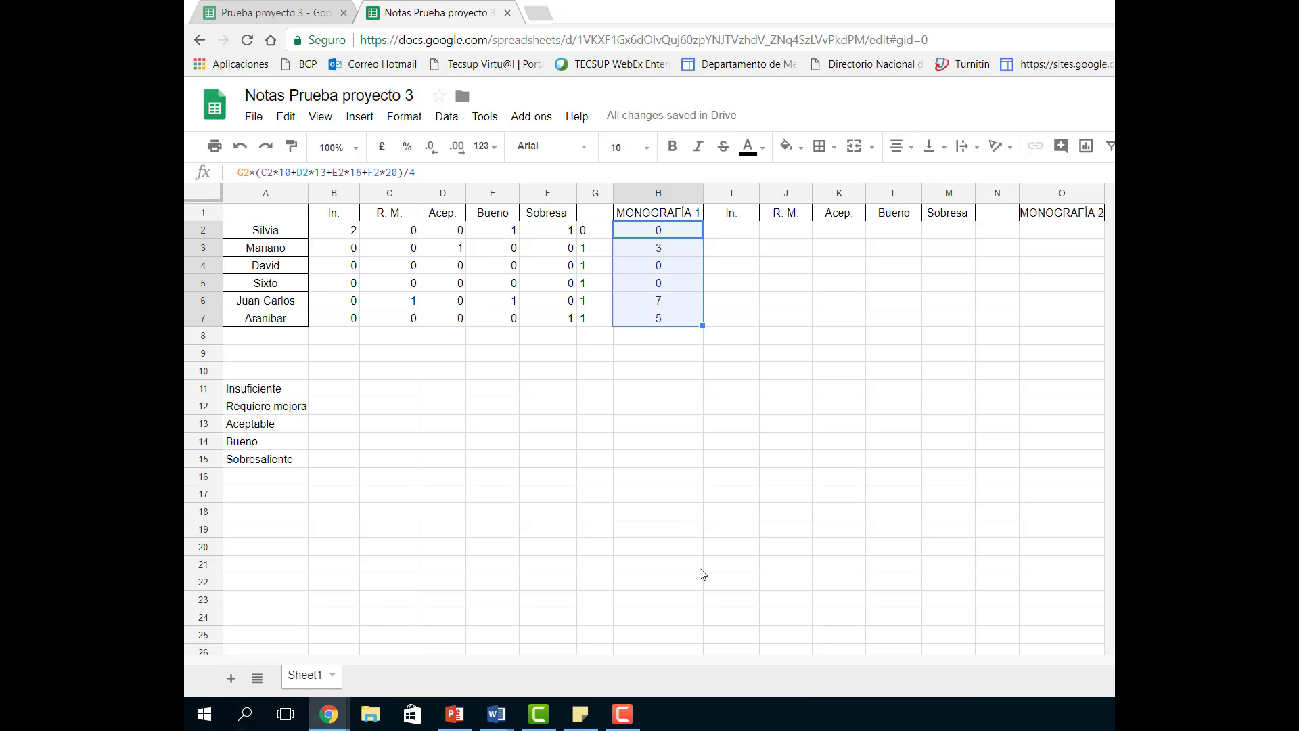
left_click(623, 714)
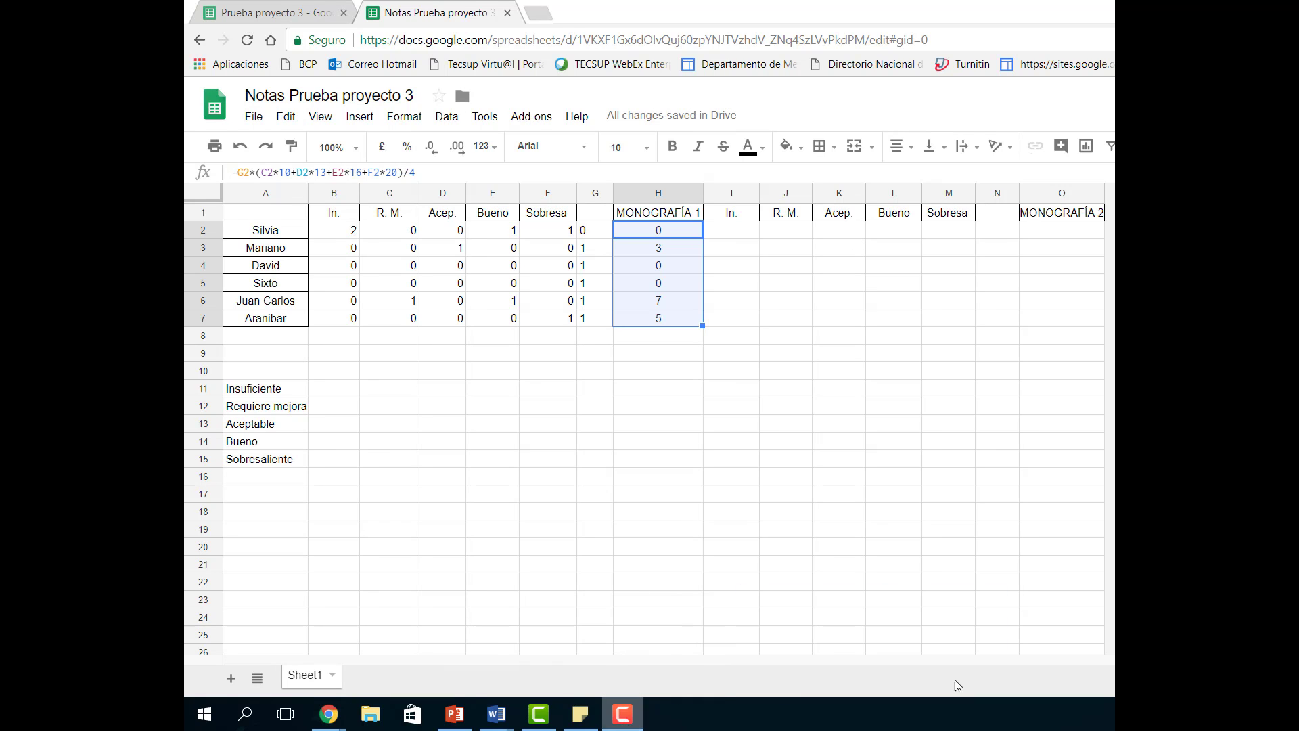